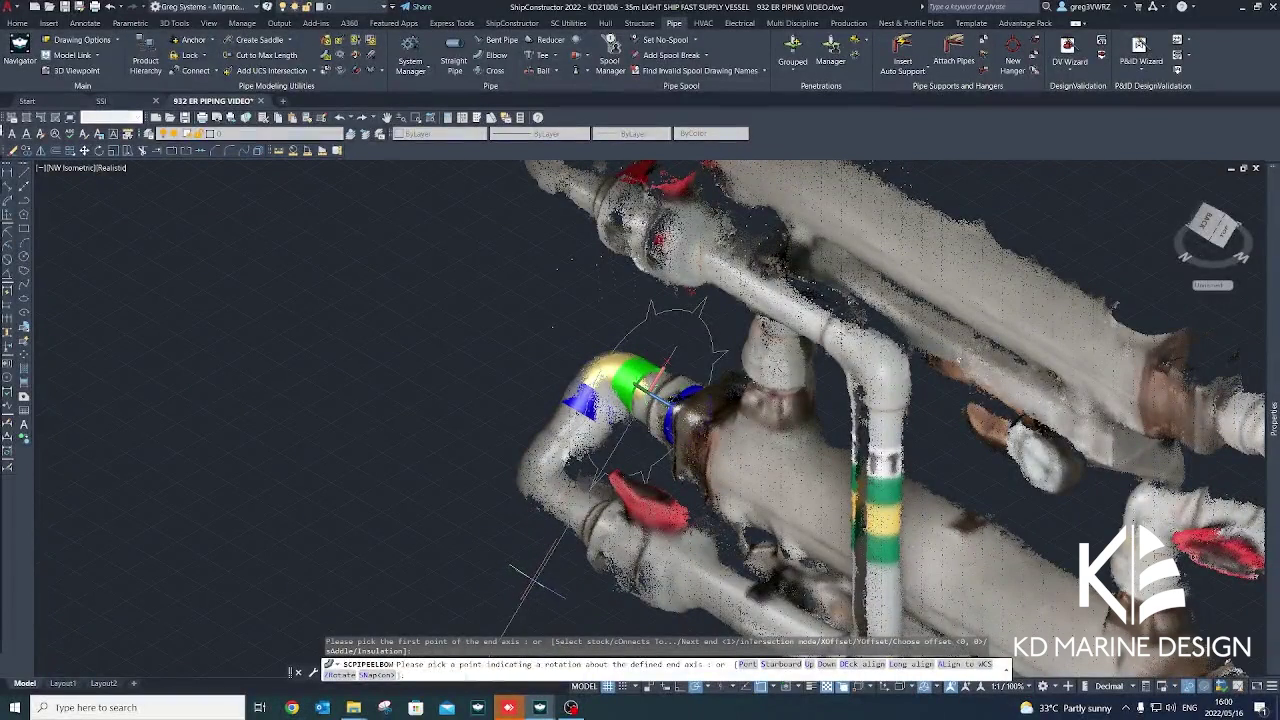
Orient the first elbow along the scanned bend and run a short straight pipe from its open end.
left_click(540, 590)
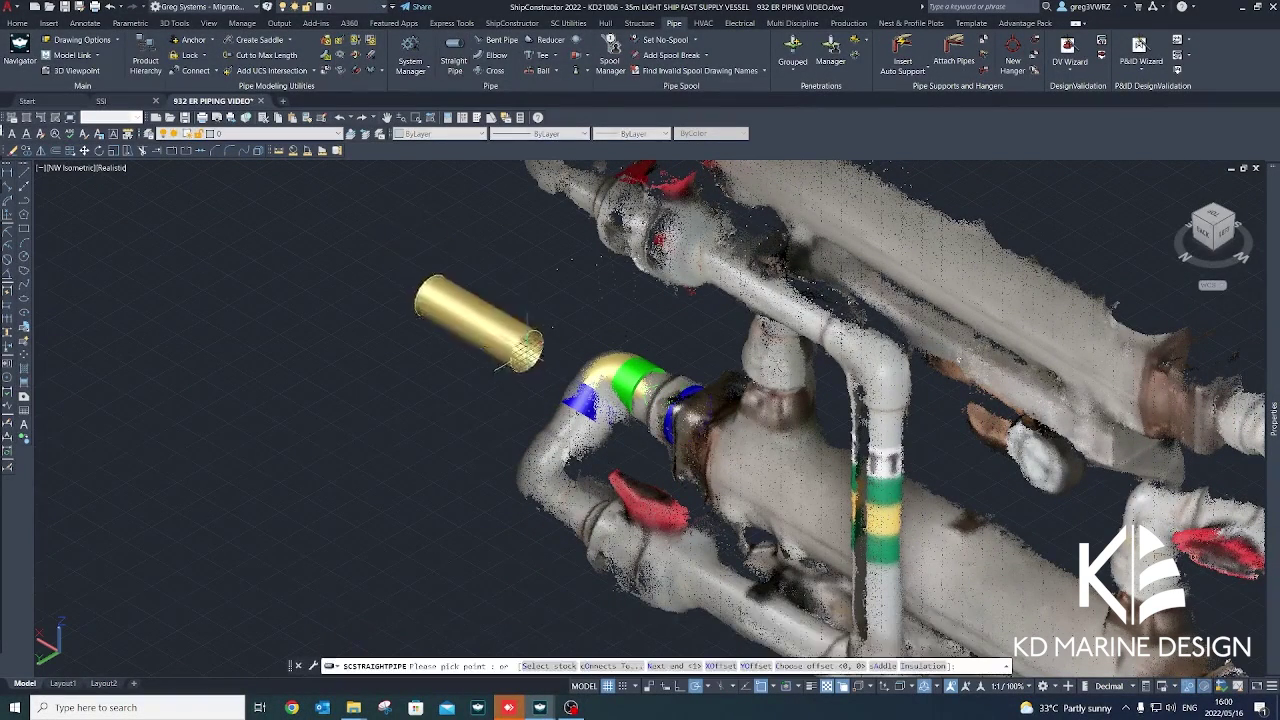
left_click(562, 458)
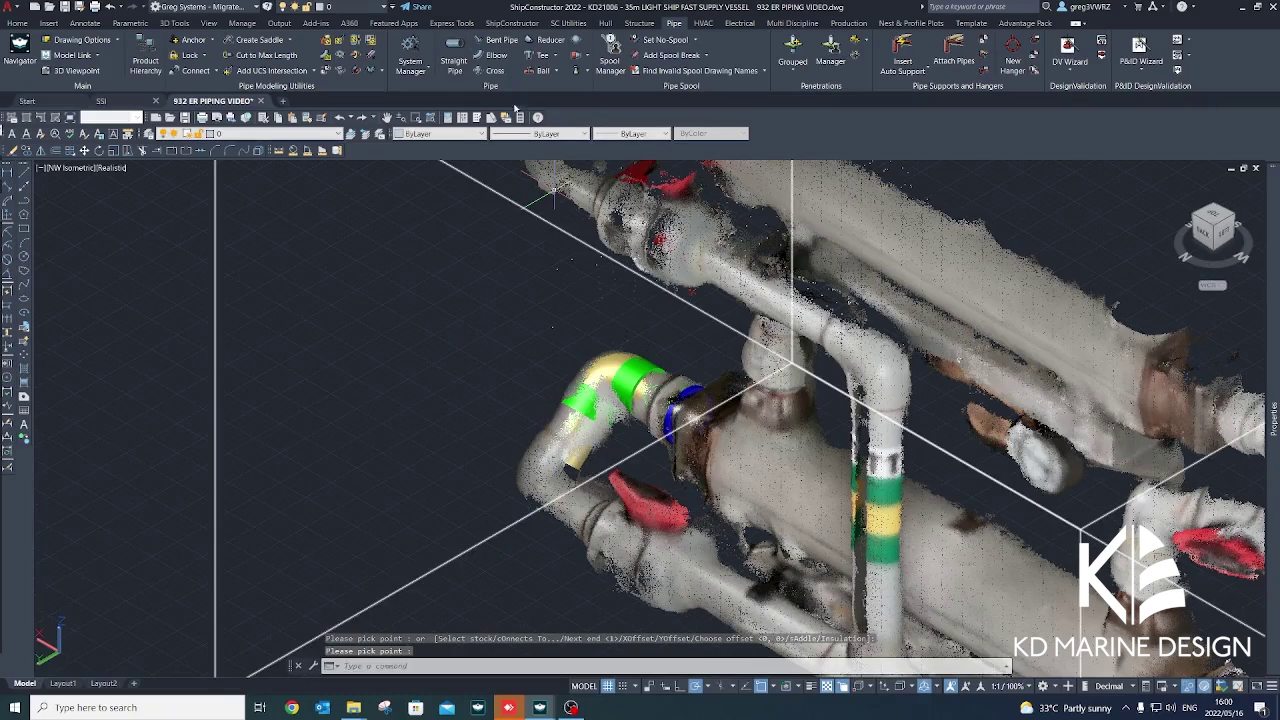
Connect a second elbow to the short pipe's free end and orient it toward the scanned red-handled valve.
left_click(491, 56)
left_click(570, 435)
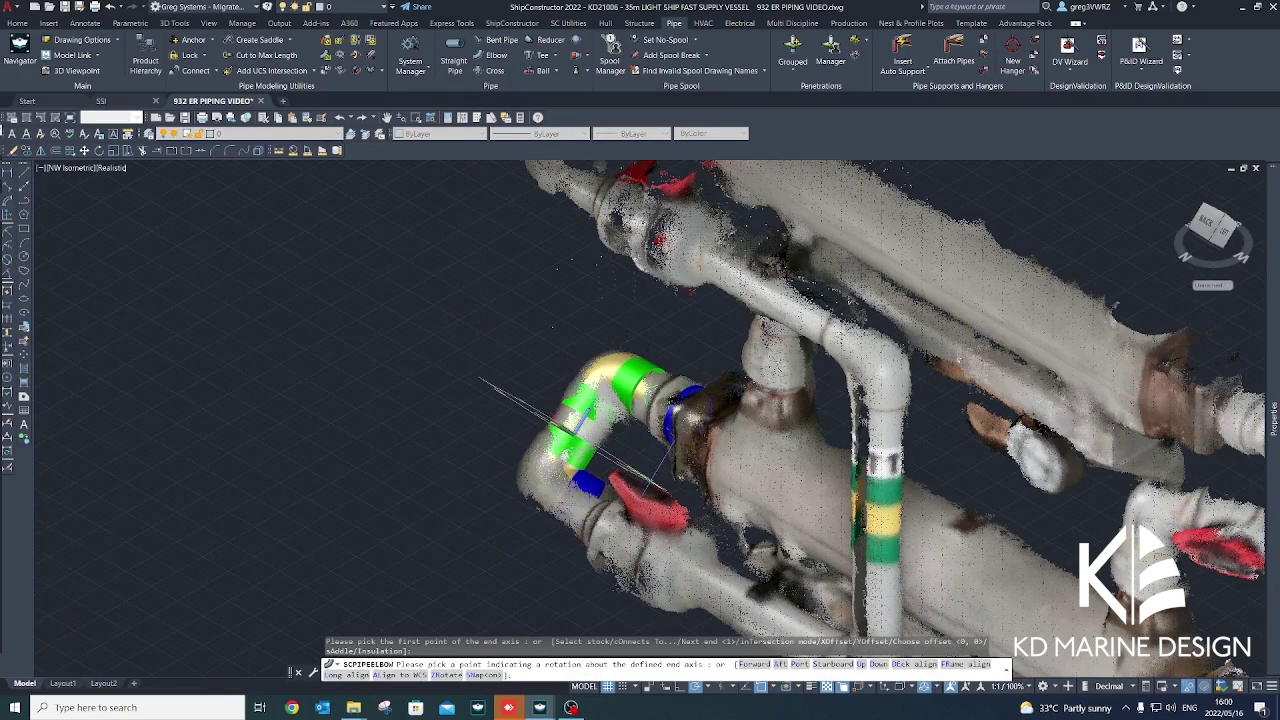
left_click(645, 492)
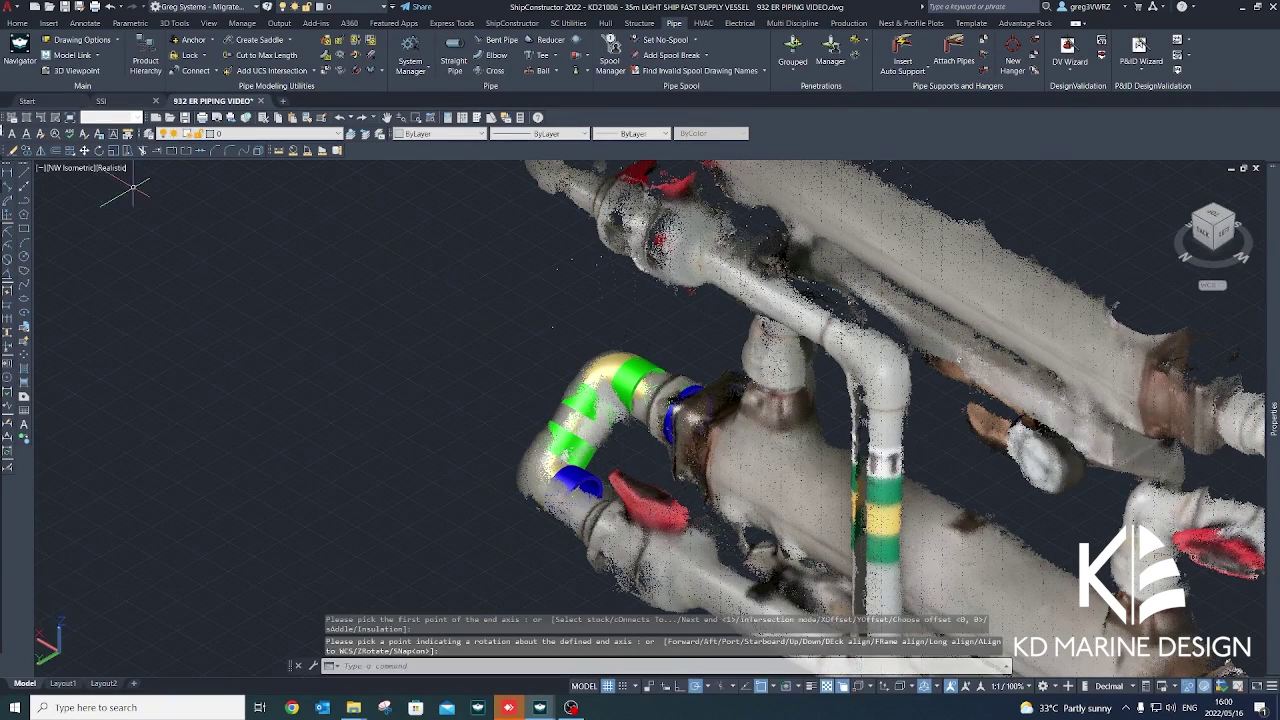
In the right view, try to move the second elbow sideways onto the scanned bend.
left_click(73, 168)
left_click(100, 229)
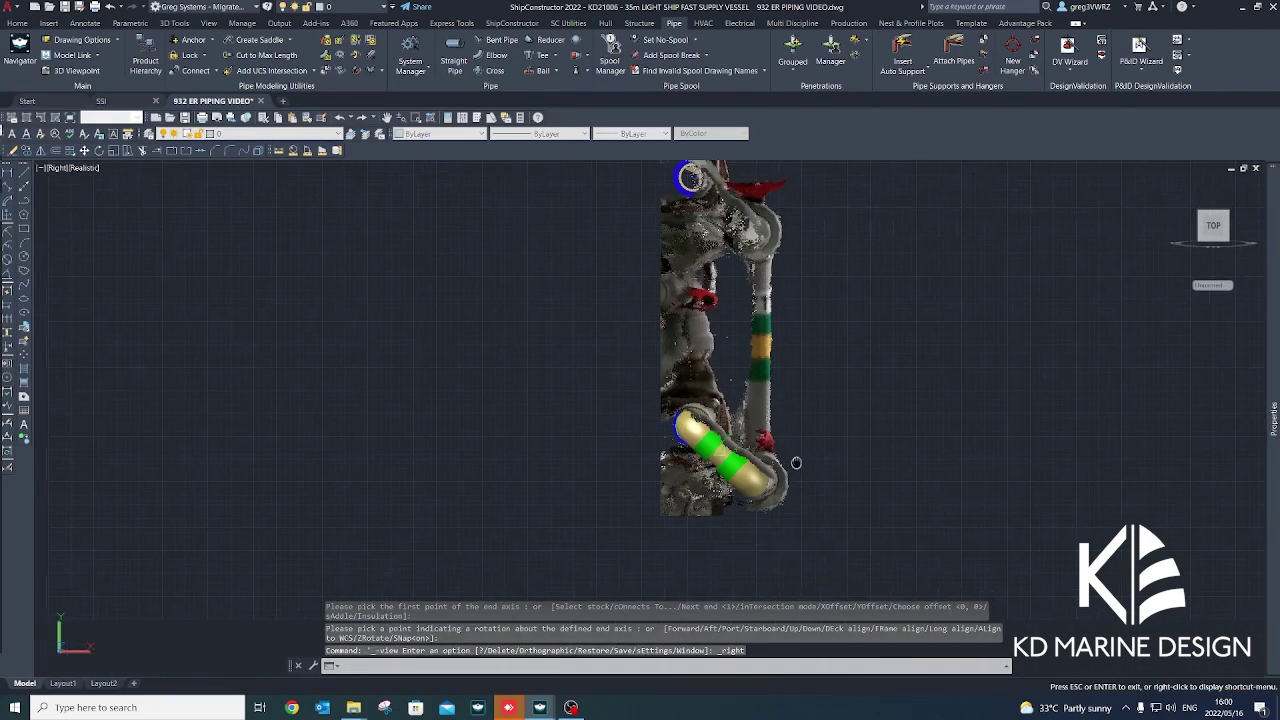
scroll(794, 457, "up", 5)
left_click(771, 452)
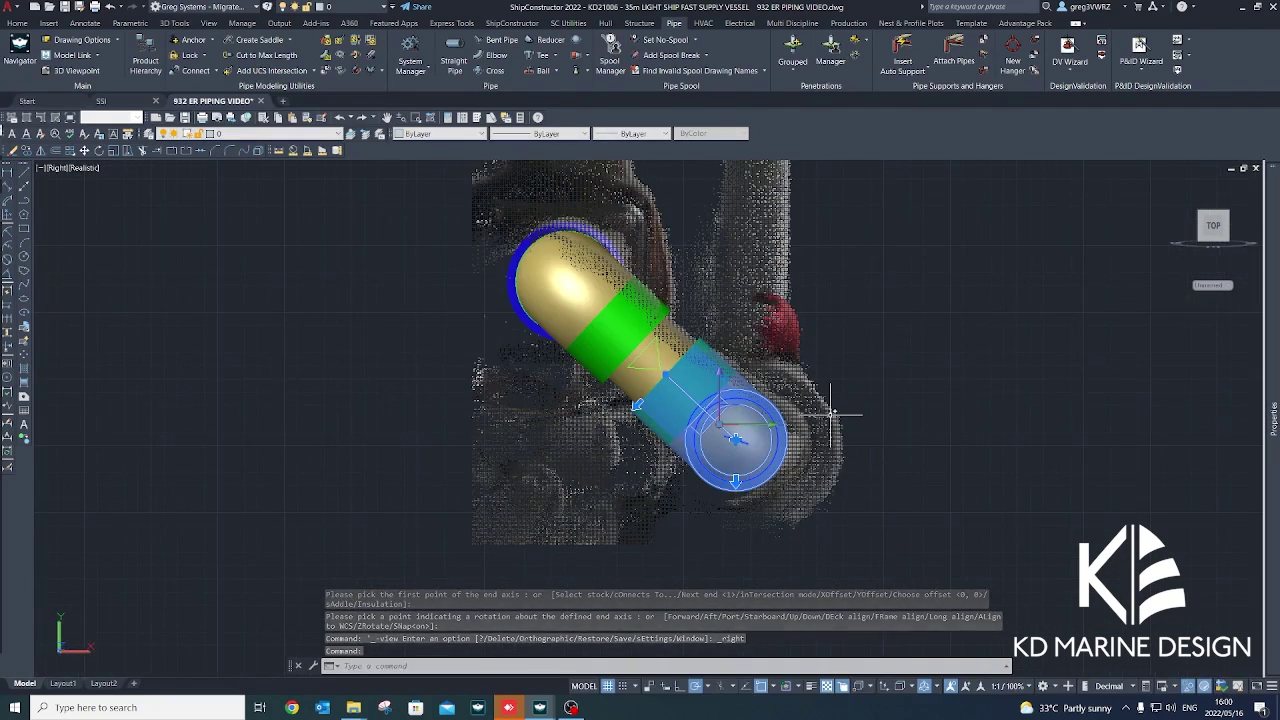
scroll(827, 411, "up", 2)
left_click(747, 427)
key("space")
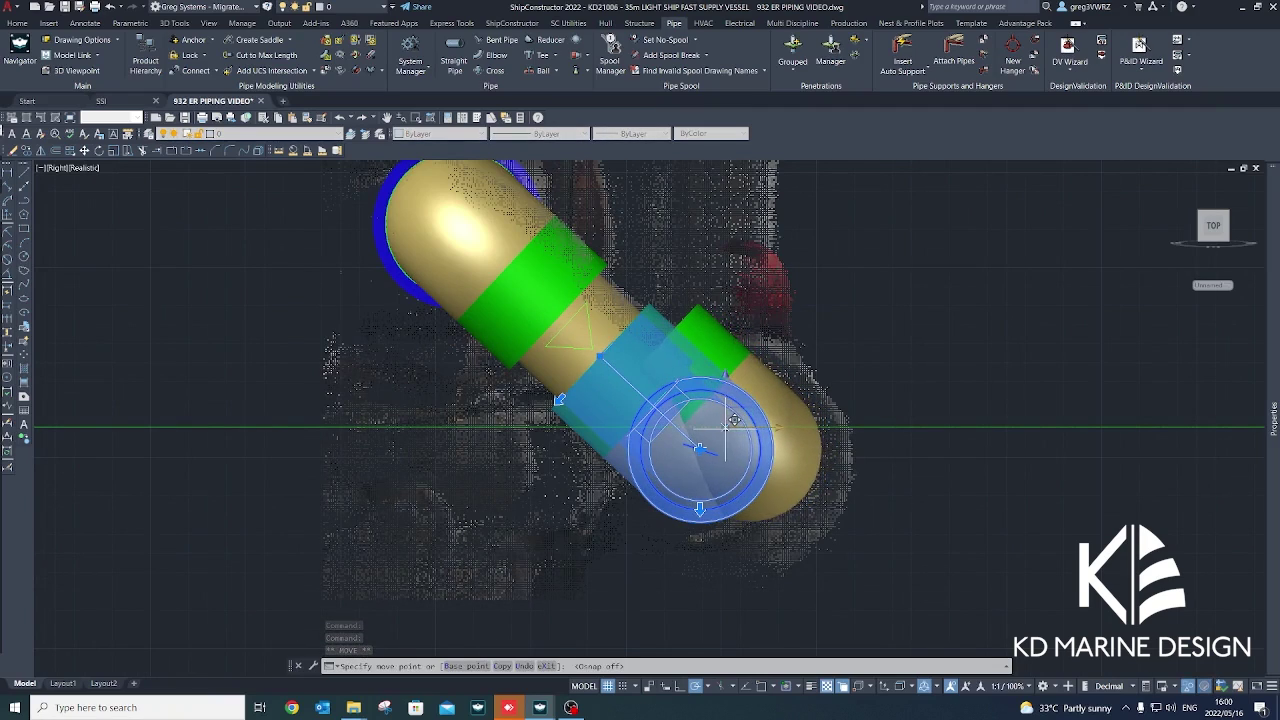
left_click(722, 428)
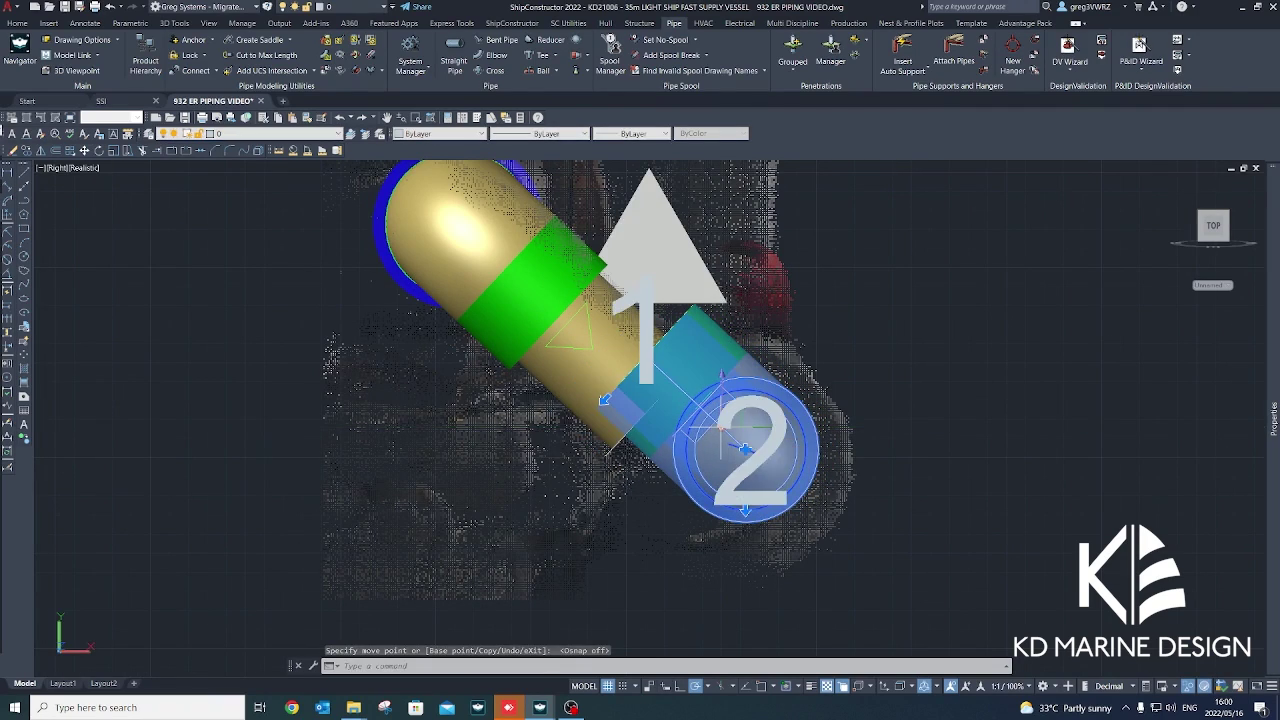
Undo the second elbow's sideways move and abandon another attempt at moving it.
key("ctrl+z")
left_click(700, 447)
left_click(700, 428)
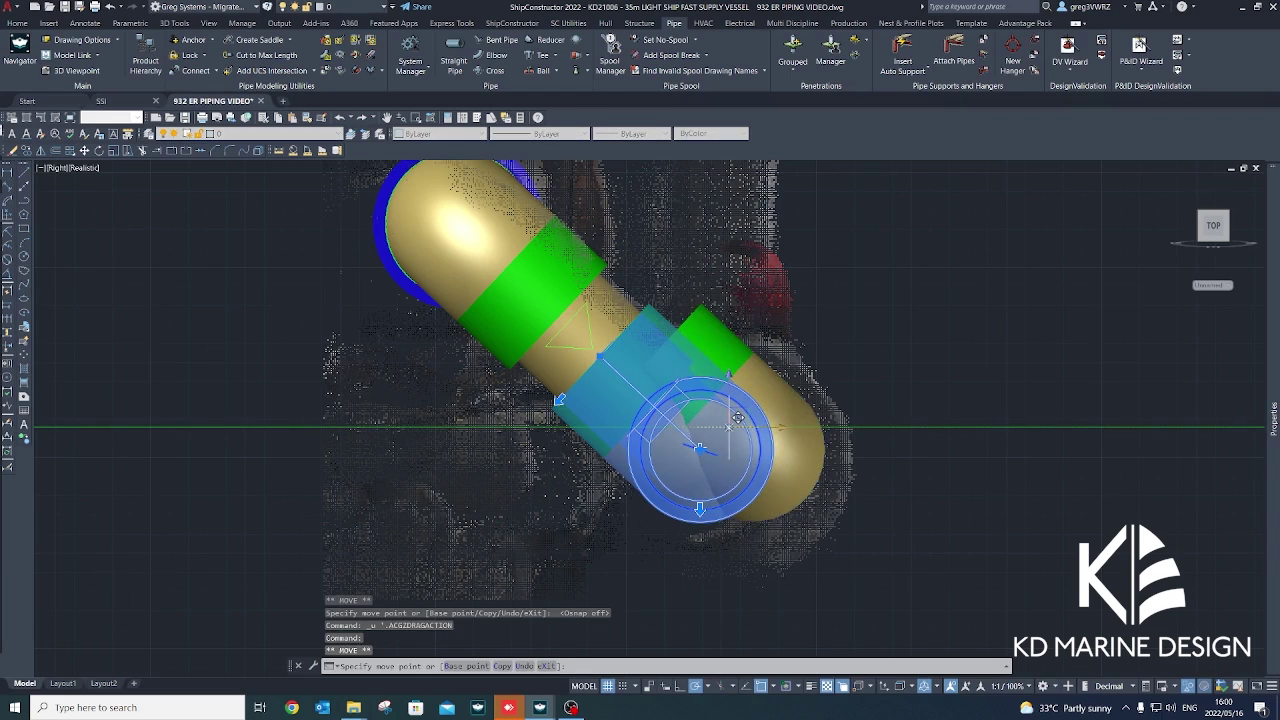
key("Escape")
scroll(778, 436, "down", 5)
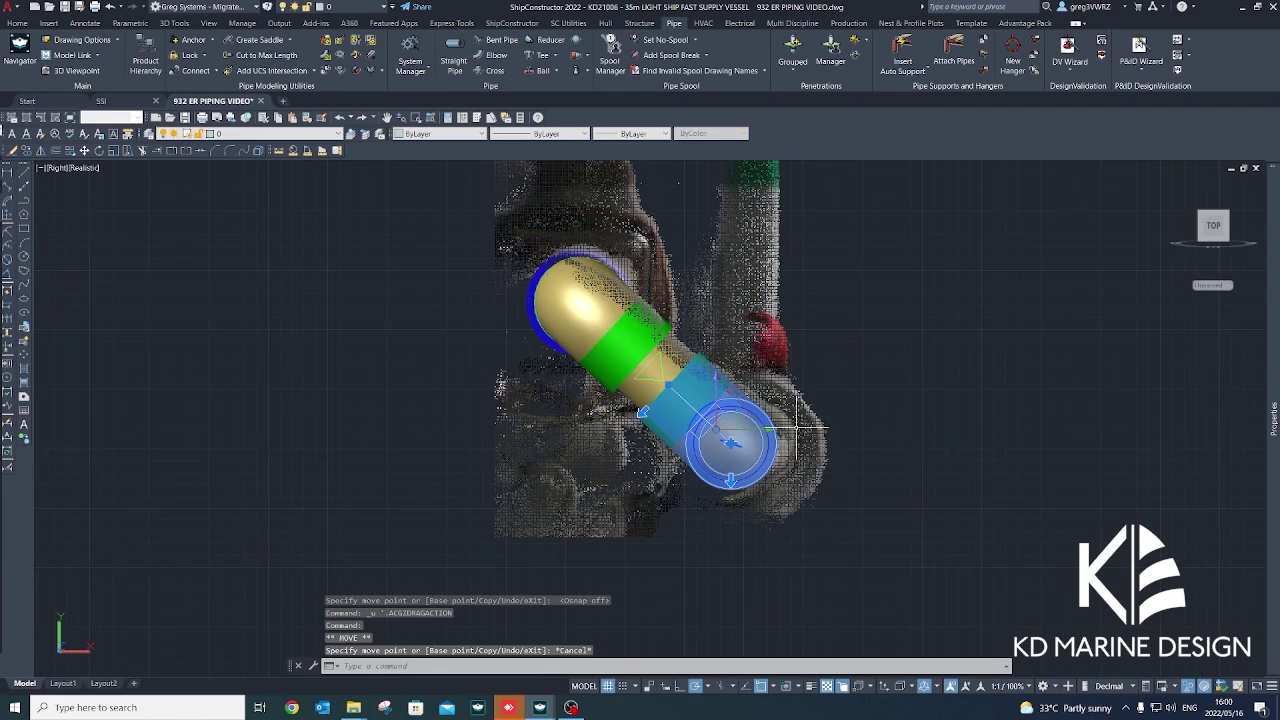
key("Escape")
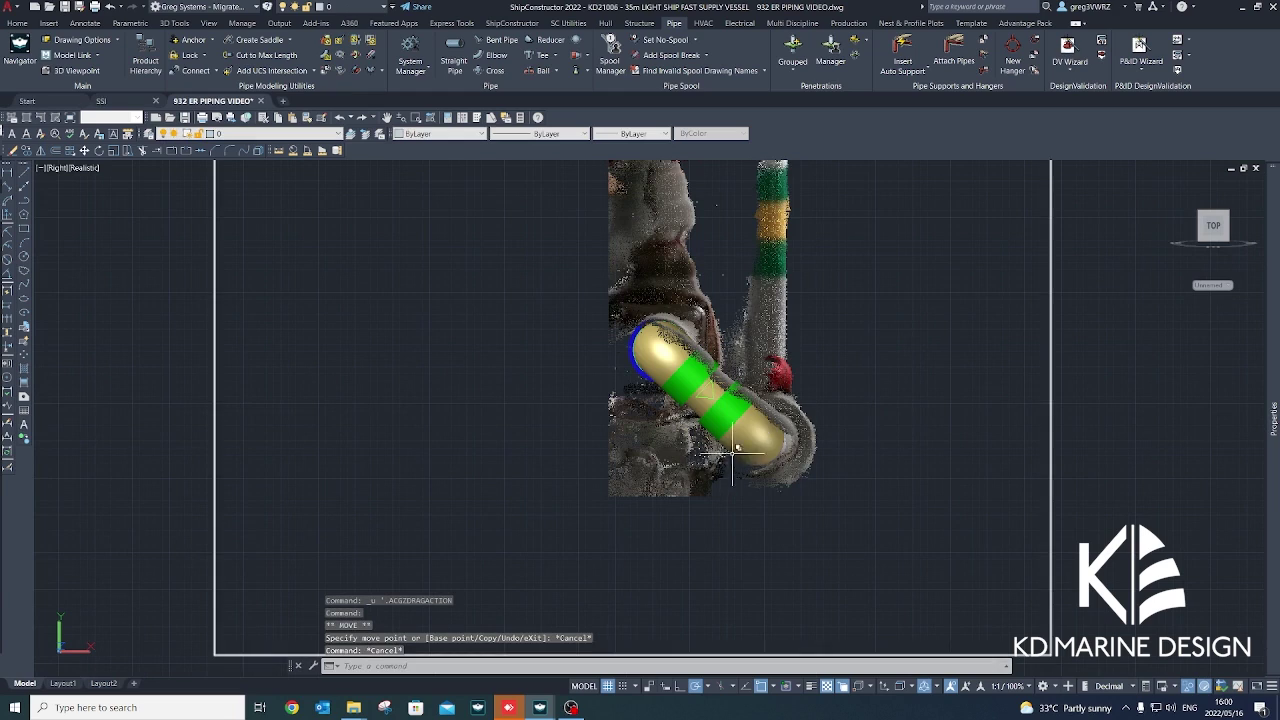
Rotate both elbows and their connecting pipe about the first elbow's centre to match the point cloud.
left_click(738, 445)
left_click(702, 399)
left_click(662, 360)
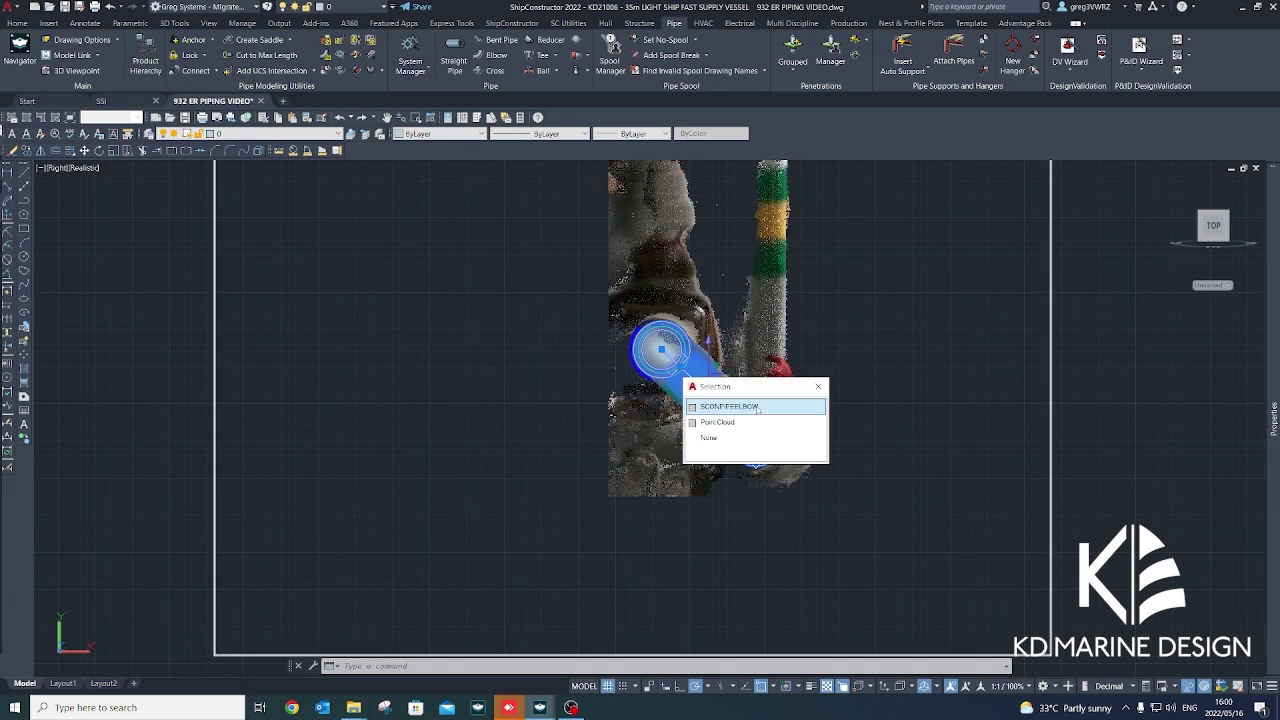
key("Return")
type("ro")
key("Return")
left_click(661, 351)
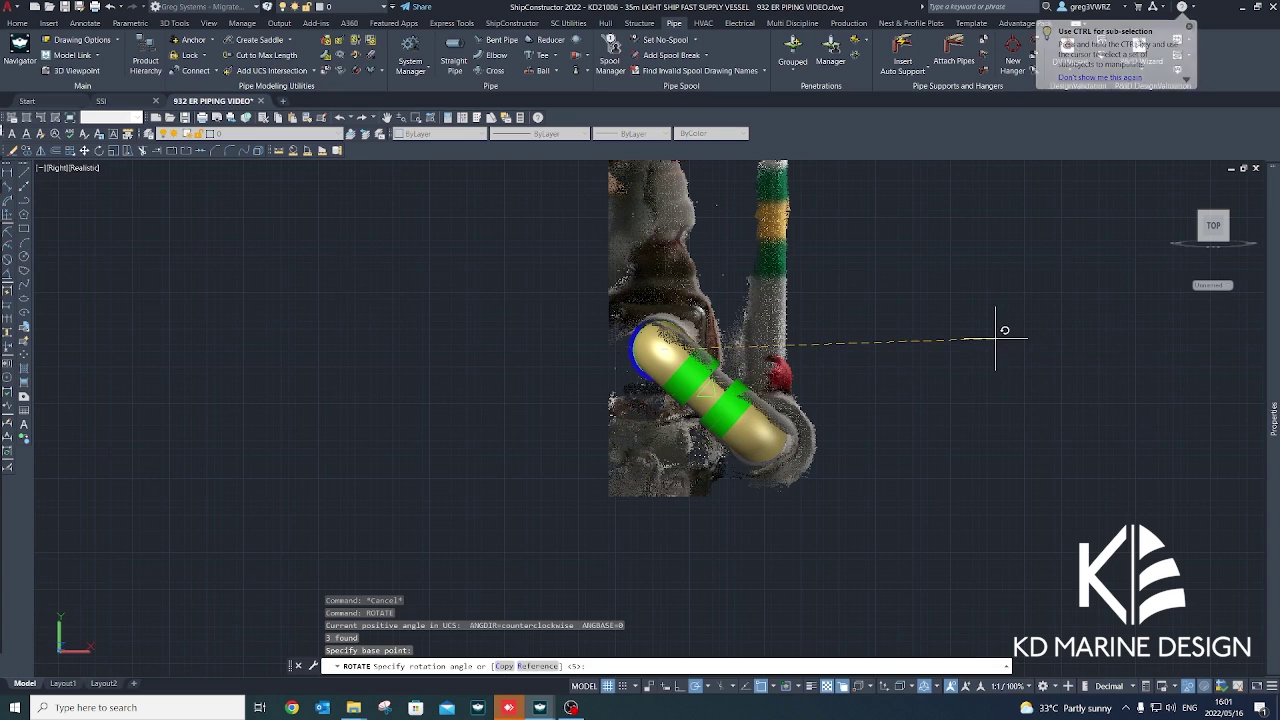
key("Escape")
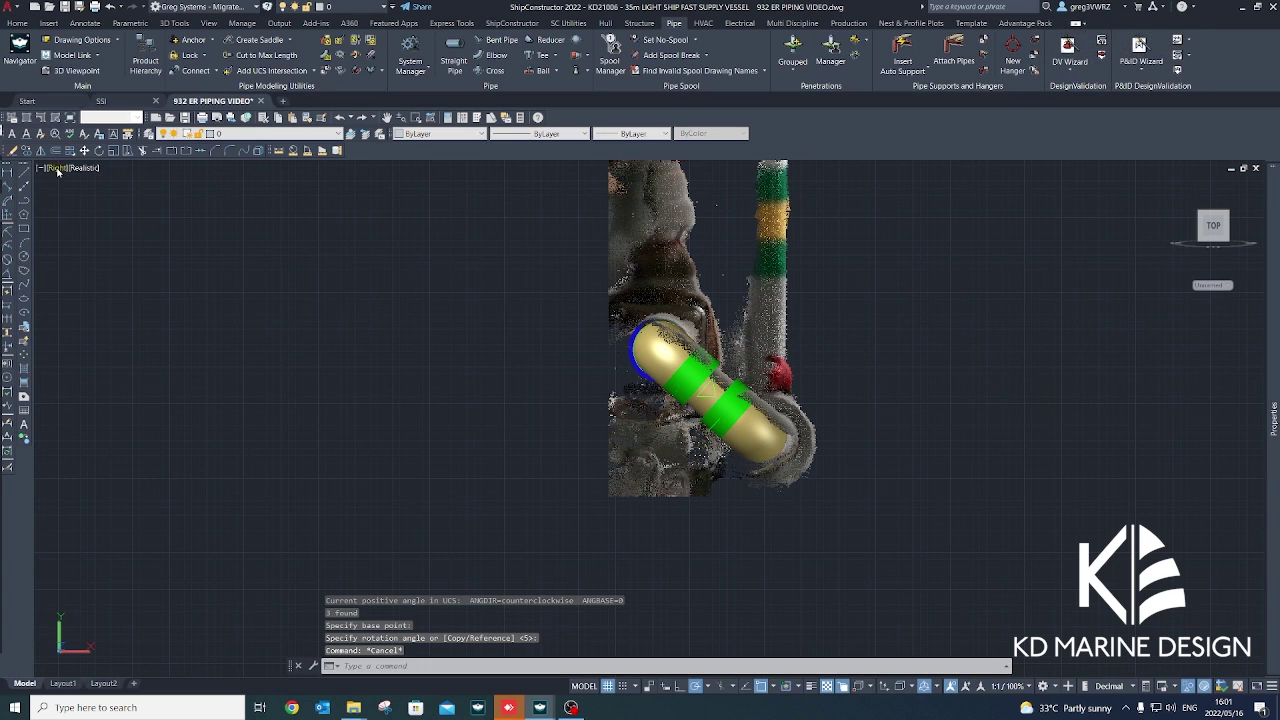
In the top view, shift the second elbow by its open end into line with the scanned pipe.
left_click(58, 168)
left_click(75, 200)
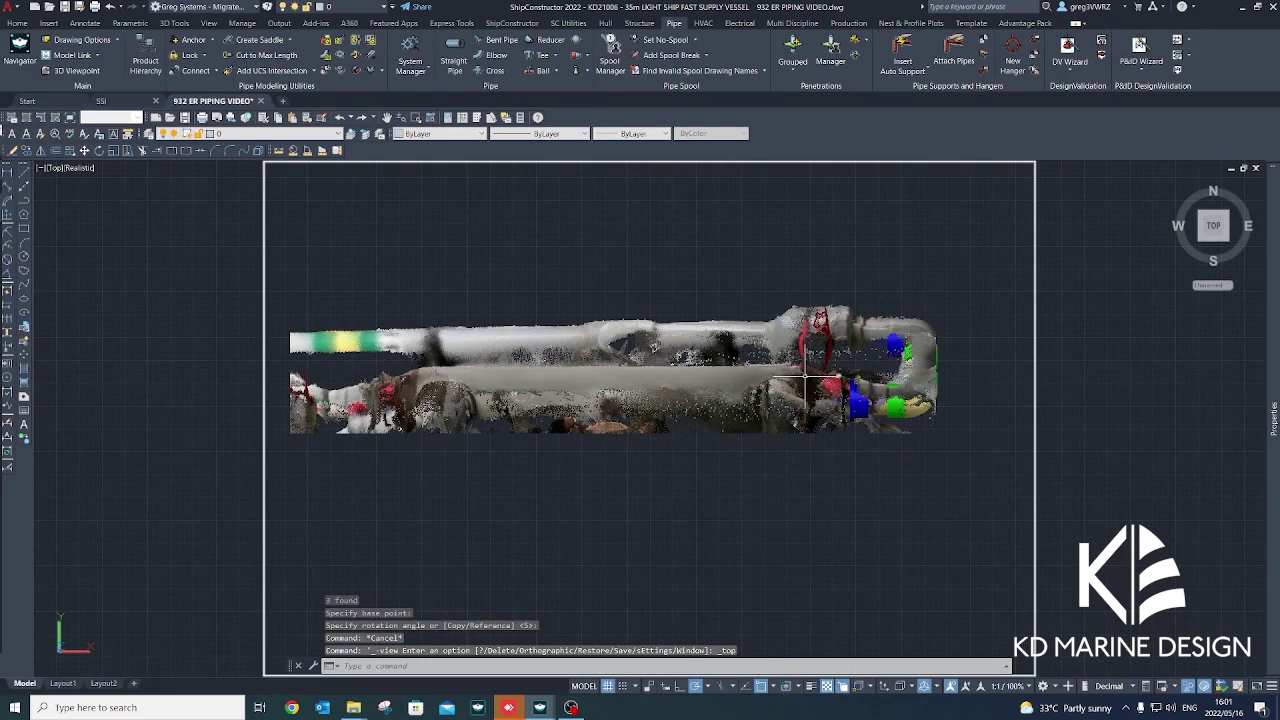
scroll(908, 325, "up", 6)
left_click(887, 386)
left_click(817, 397)
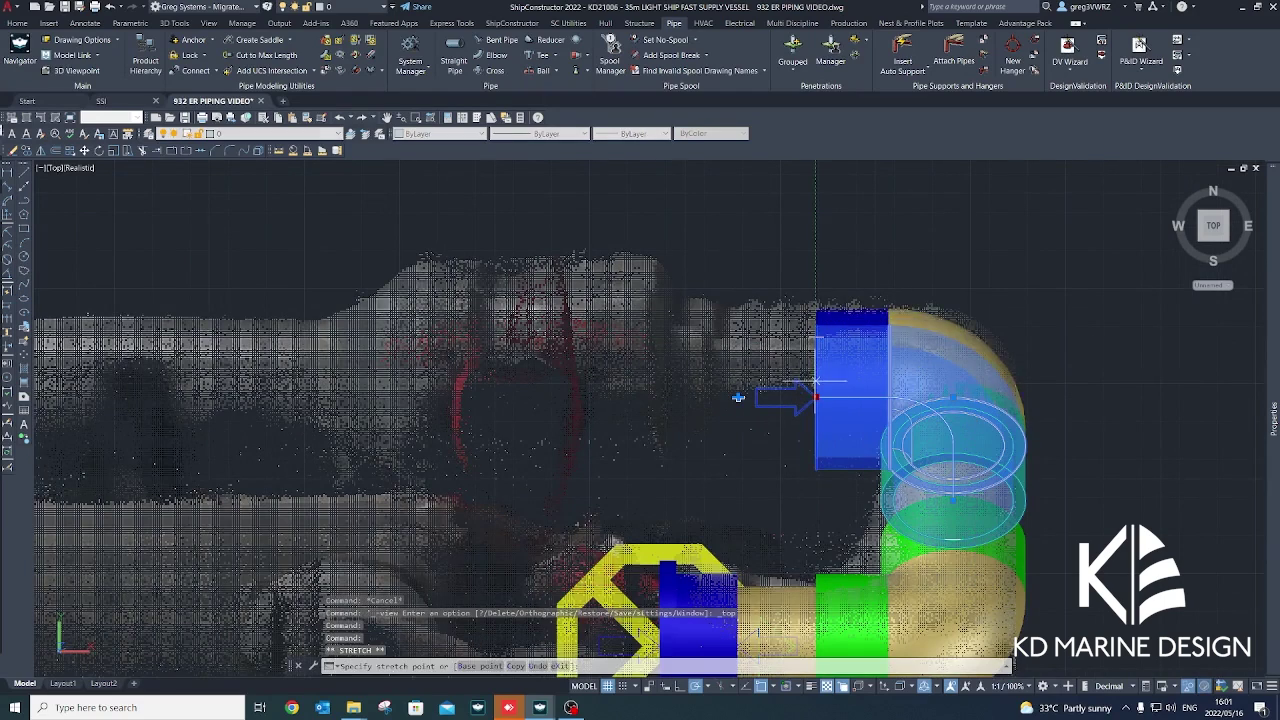
key("Escape")
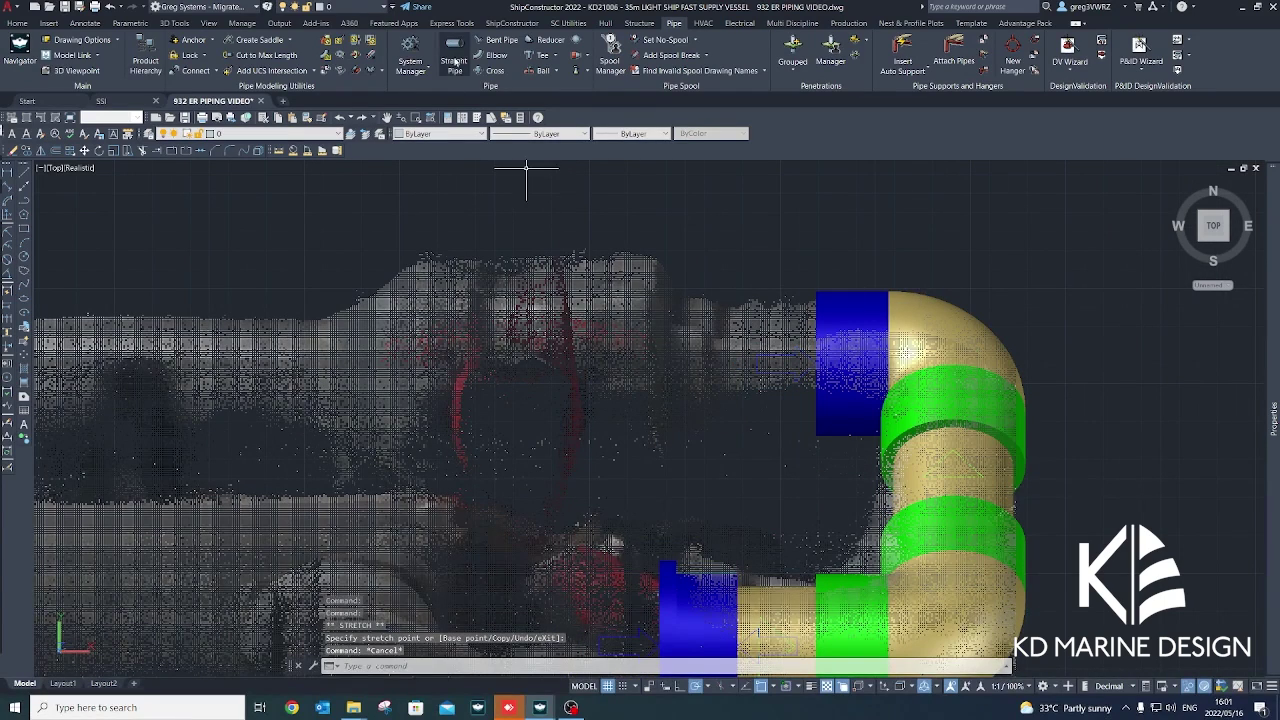
Run a straight pipe from the second elbow's open end to the scanned valve.
left_click(455, 62)
left_click(818, 359)
left_click(672, 358)
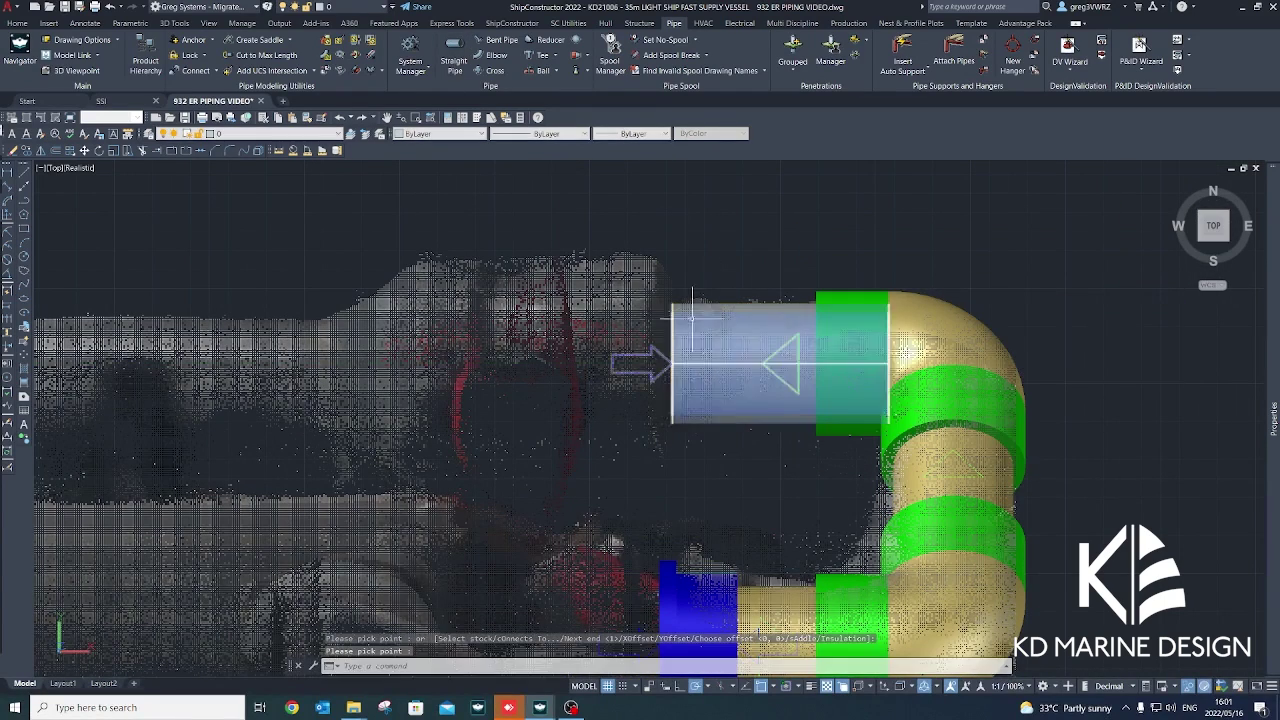
Choose the 50 mm PVCC valve BL-2W-50 from the equipment library for insertion.
scroll(745, 260, "down", 3)
left_click(790, 23)
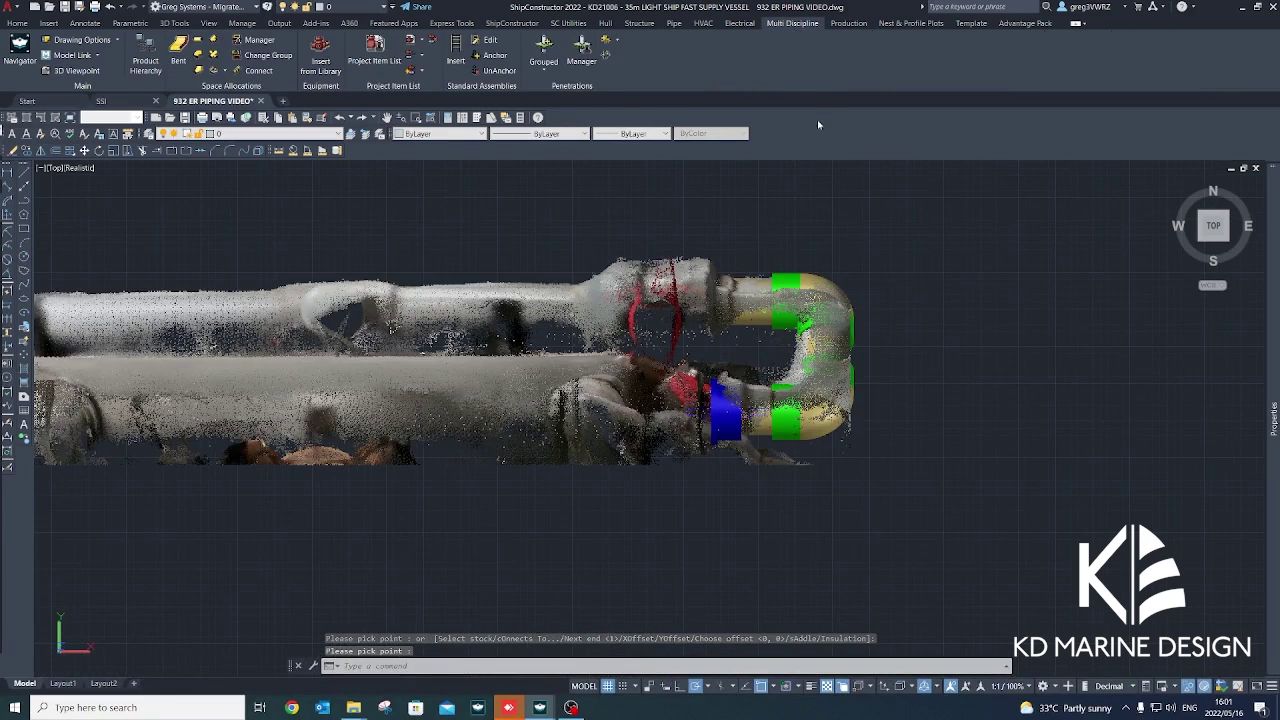
left_click(318, 58)
left_click(192, 291)
left_click(320, 436)
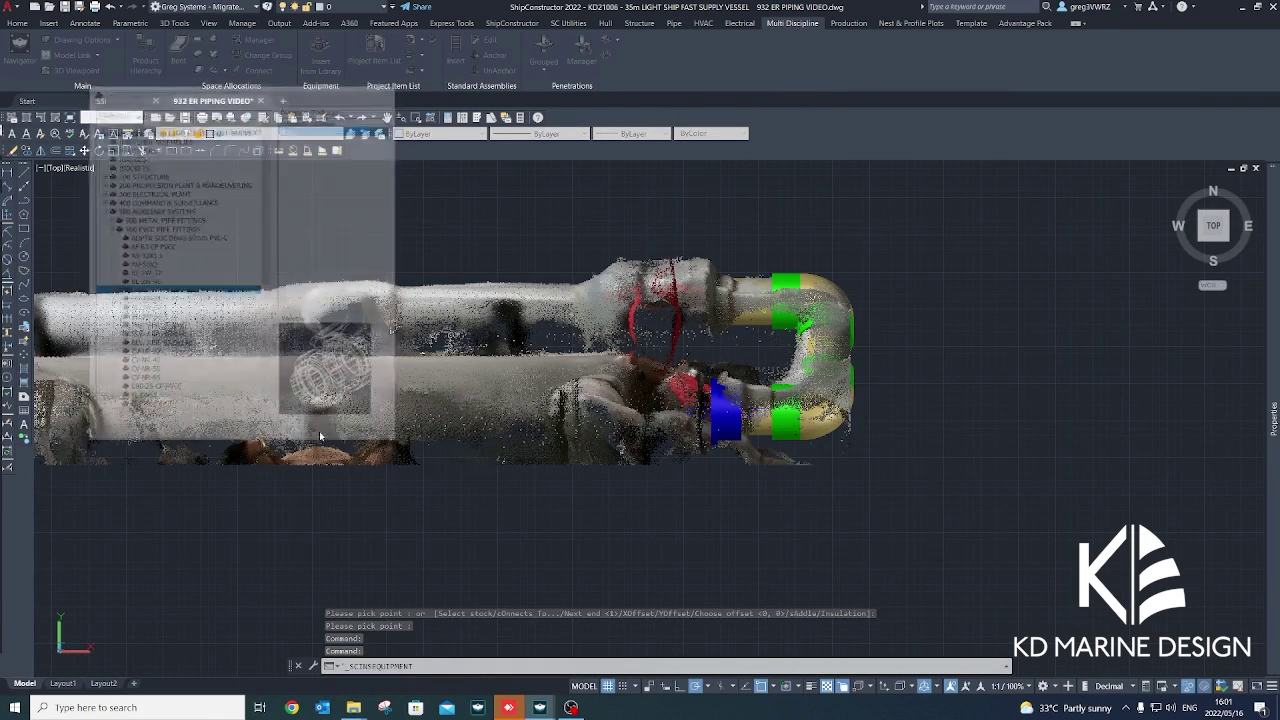
left_click(223, 314)
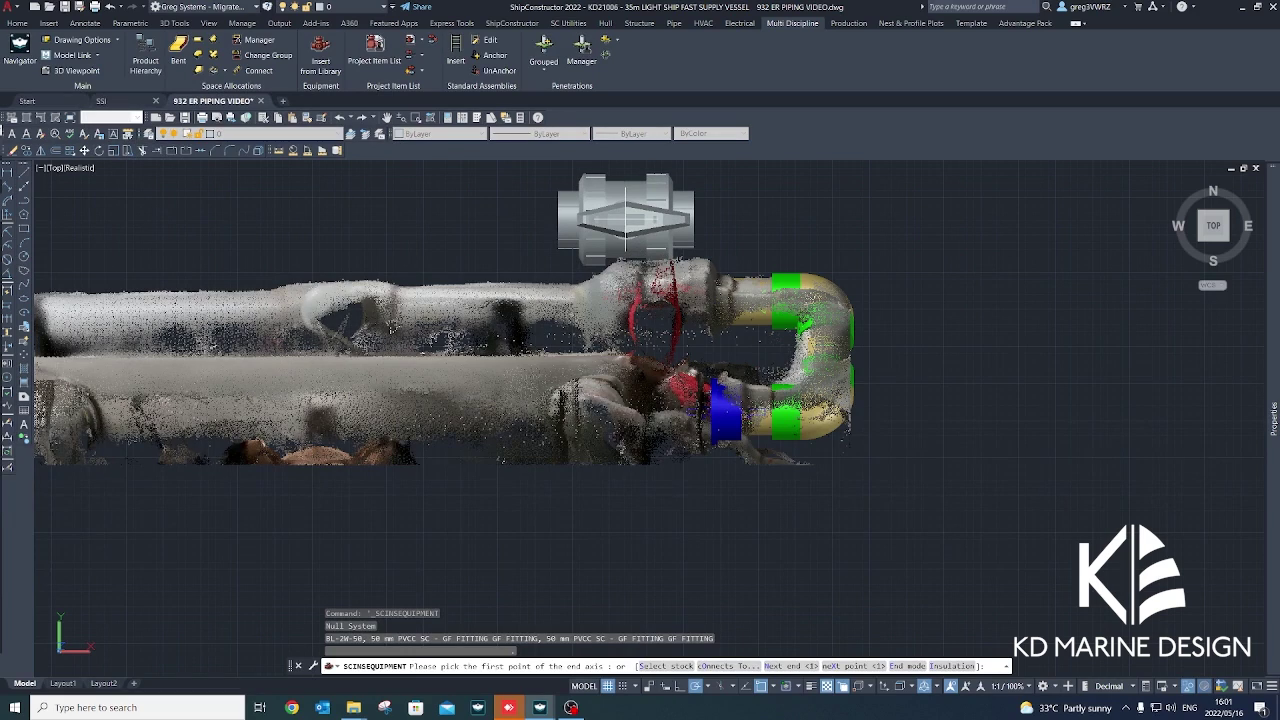
Attach the valve to the new pipe's open end, setting its distance from that end and its rotation about the axis.
left_click(716, 292)
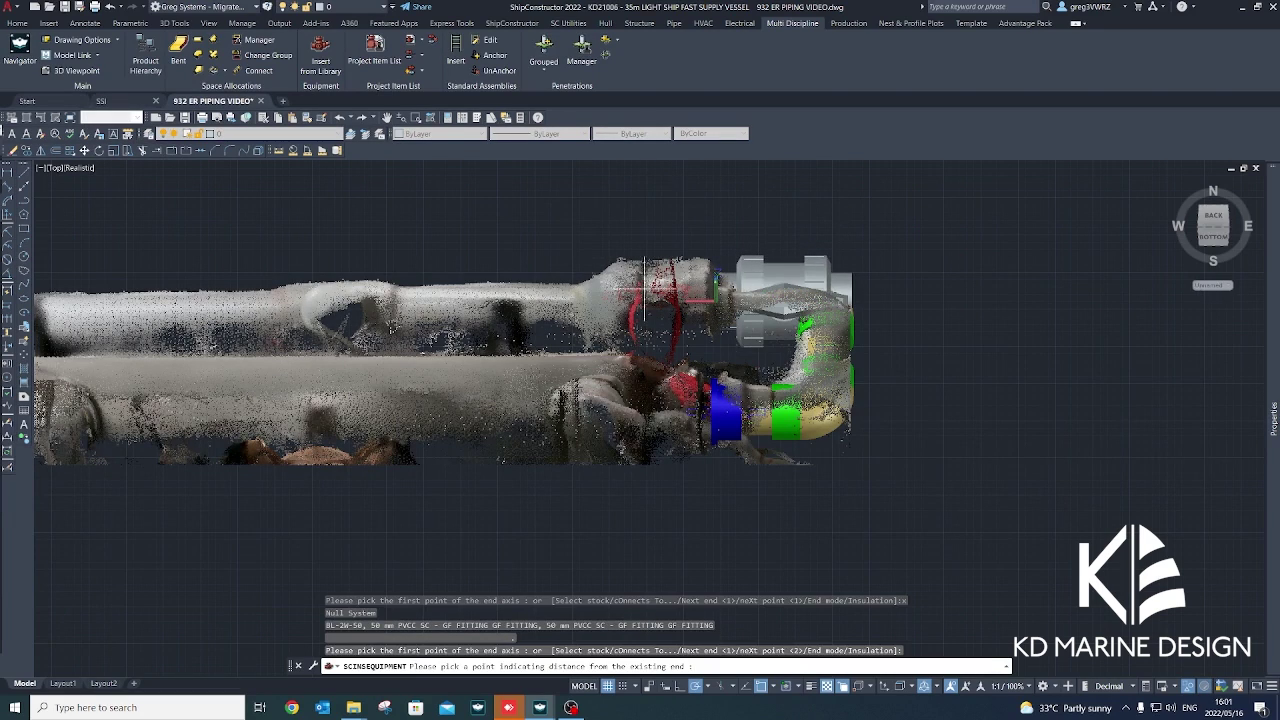
middle_click_drag(707, 274, 585, 276, "shift")
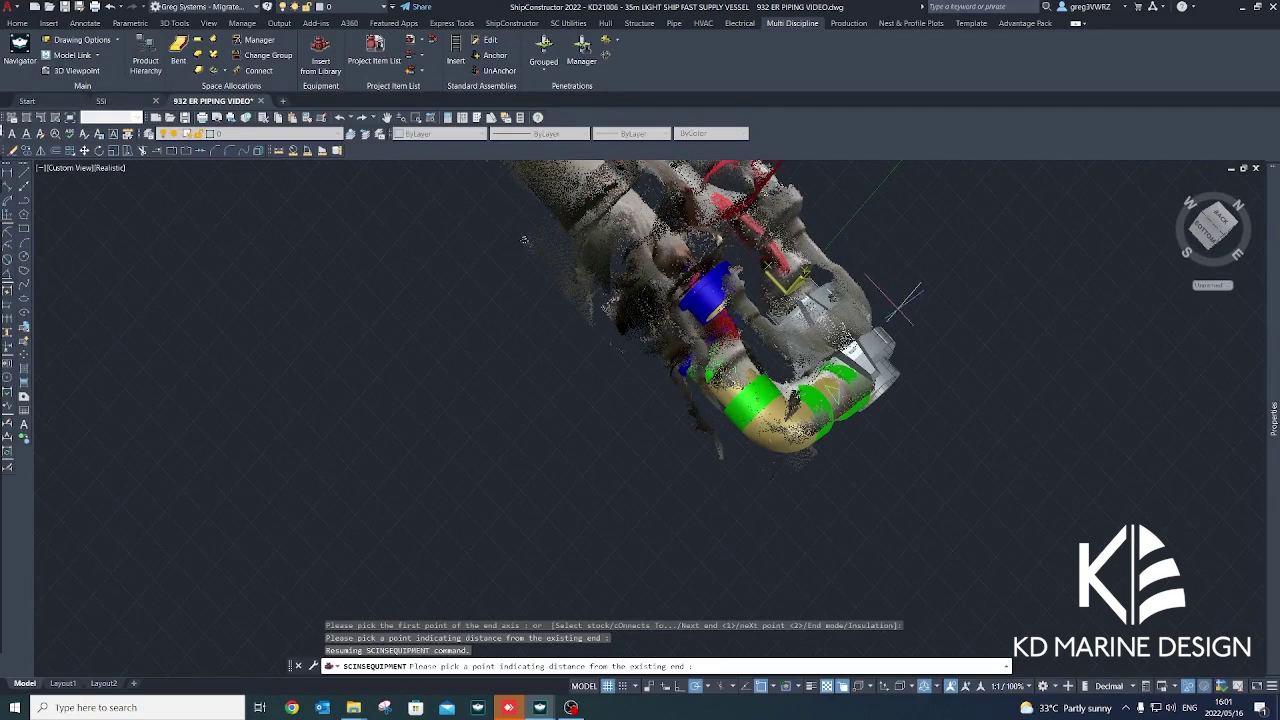
middle_click_drag(904, 314, 886, 460, "shift")
left_click(752, 216)
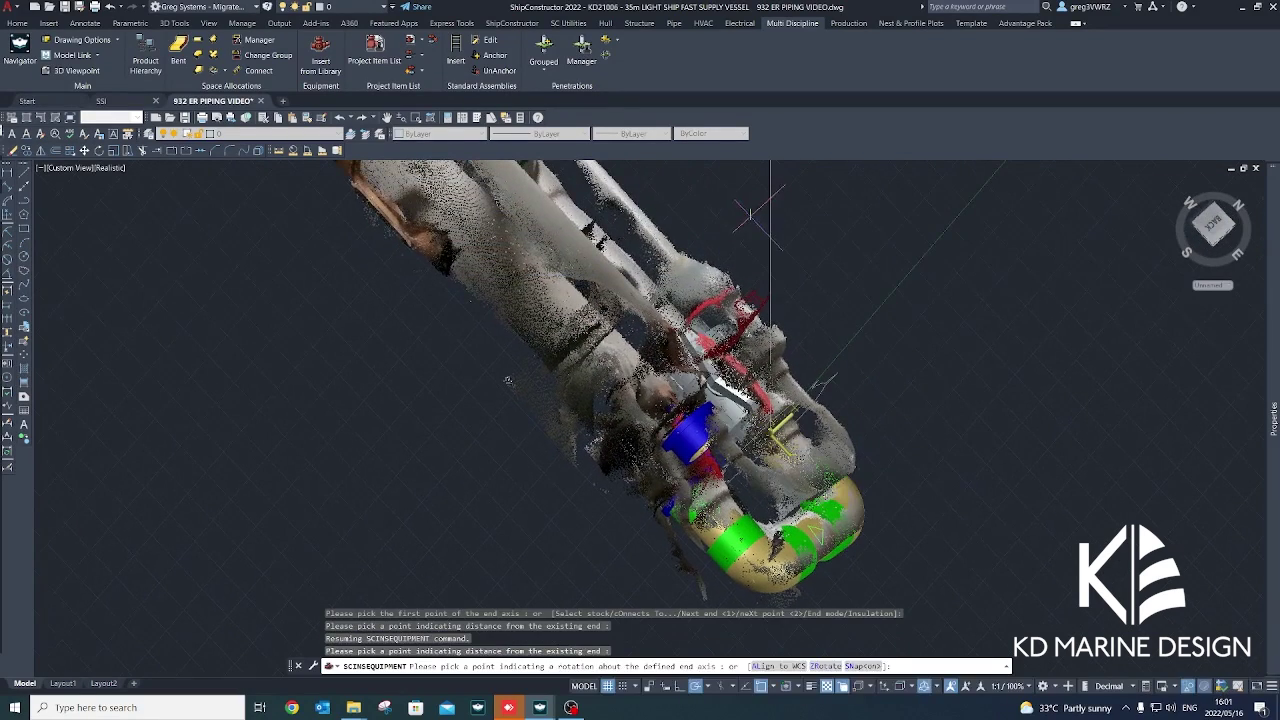
left_click(848, 305)
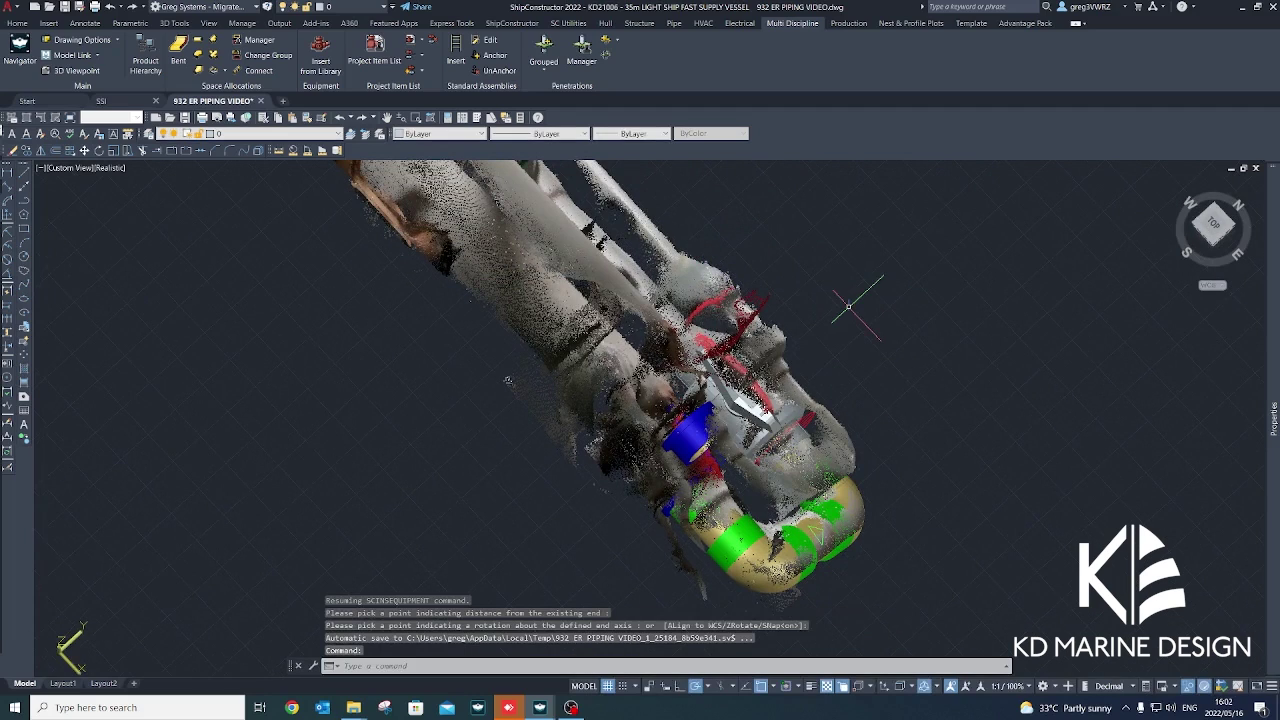
In the top view, move the inserted valve along the pipe axis, away from the elbow, to match the scanned valve.
left_click(77, 169)
left_click(95, 195)
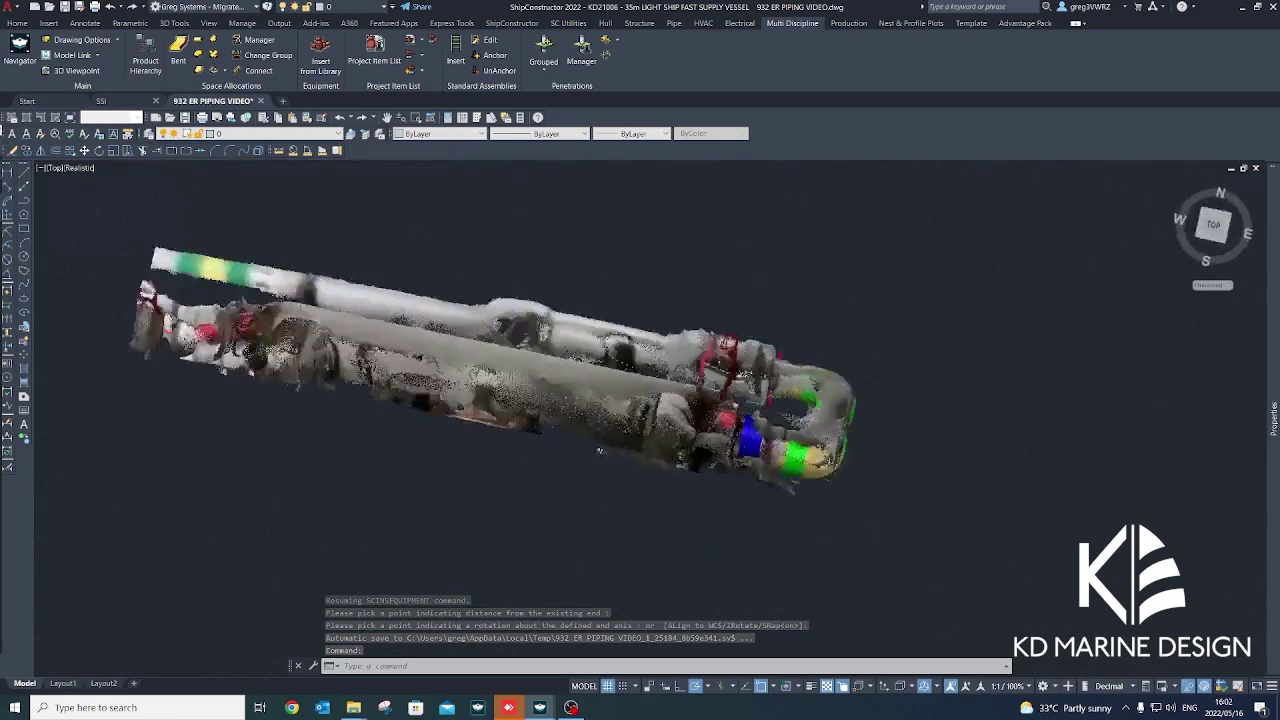
scroll(894, 321, "up", 3)
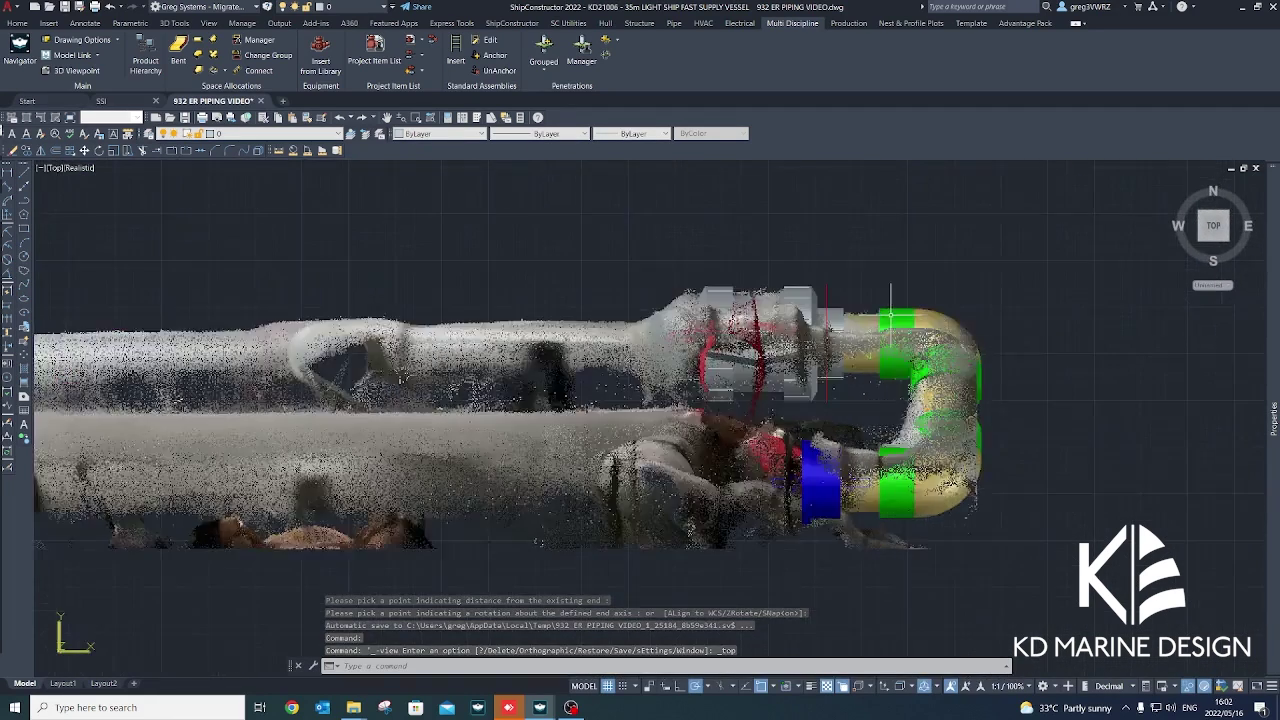
left_click(759, 293)
middle_click_drag(613, 296, 664, 268)
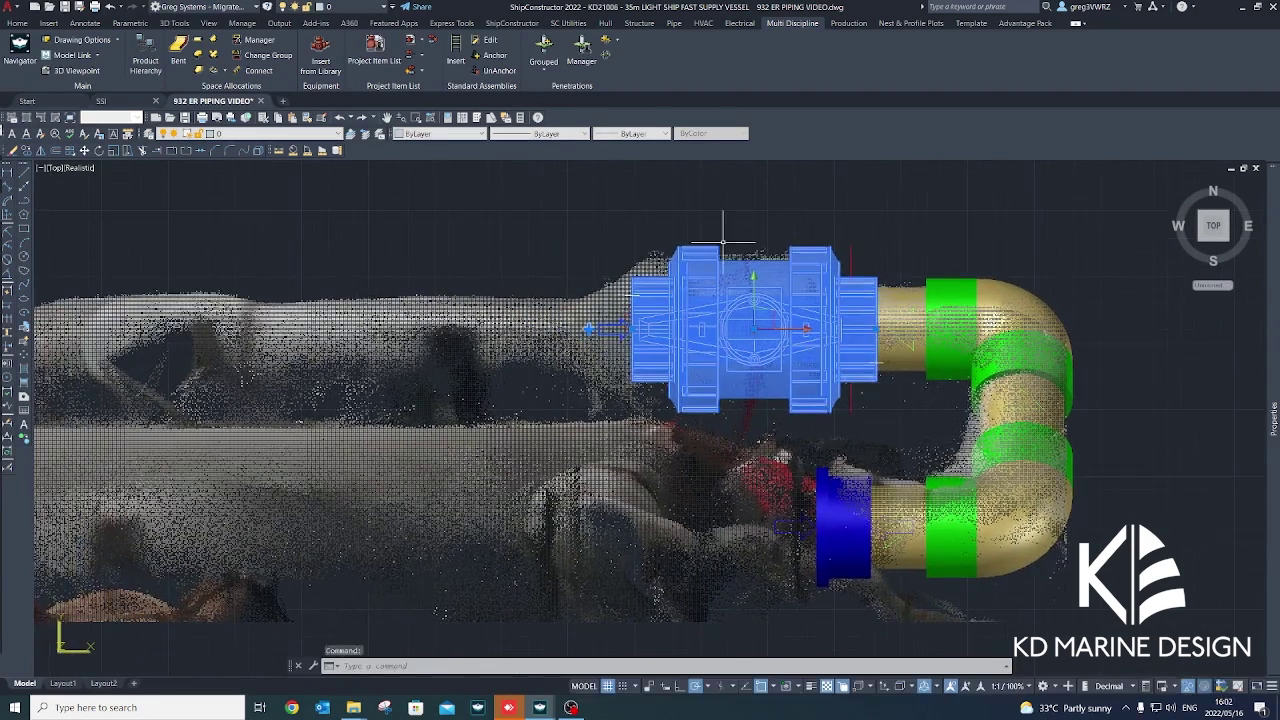
key("Escape")
left_click(55, 170)
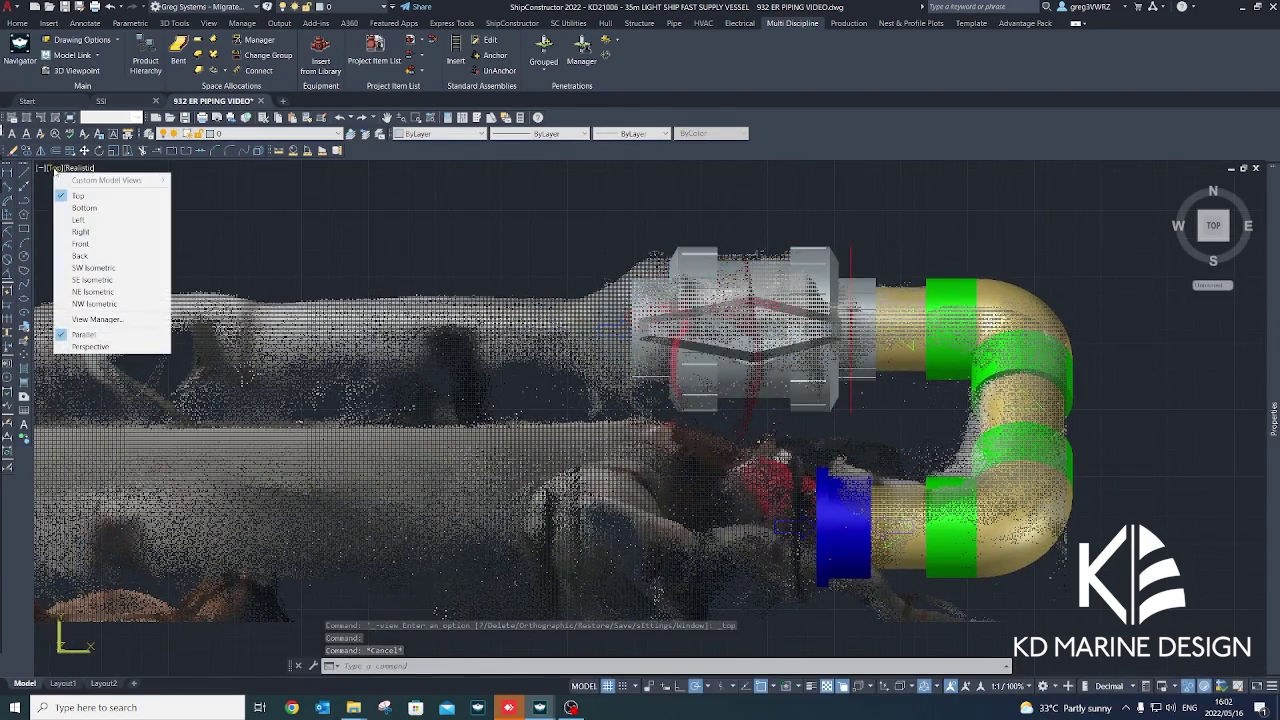
left_click(926, 405)
left_click(762, 360)
left_click(753, 329)
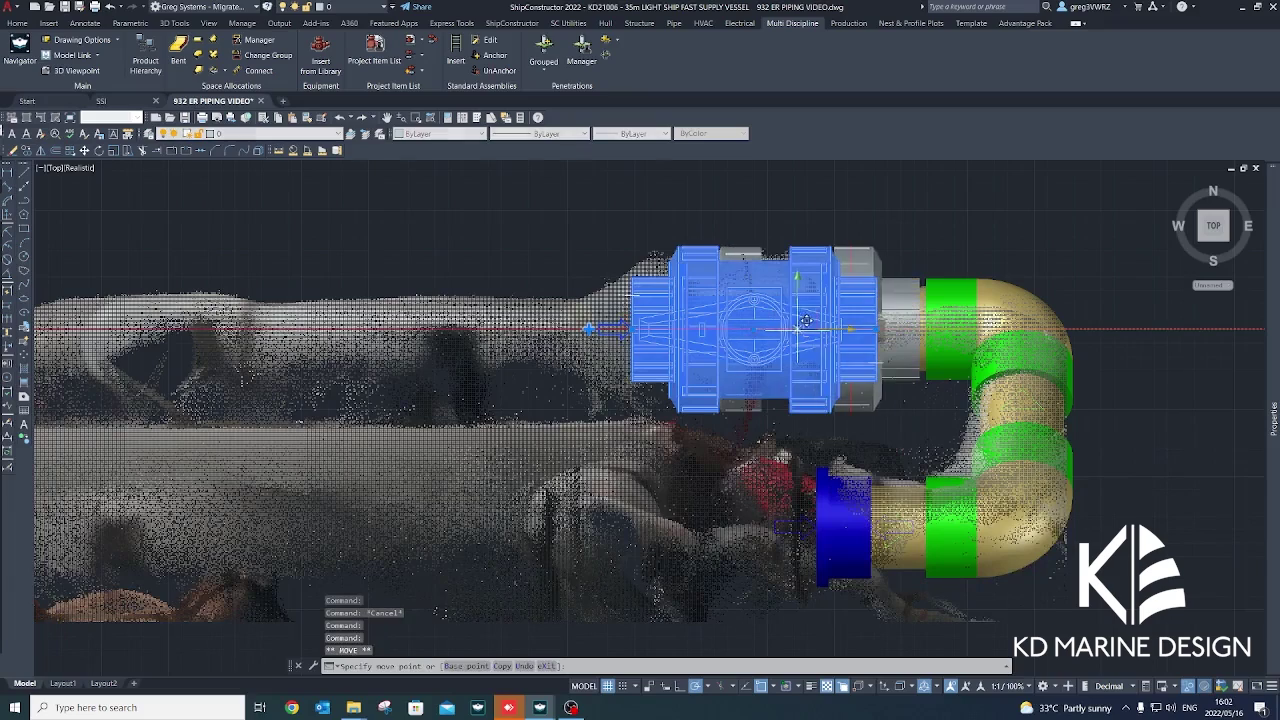
left_click(733, 320)
key("Escape")
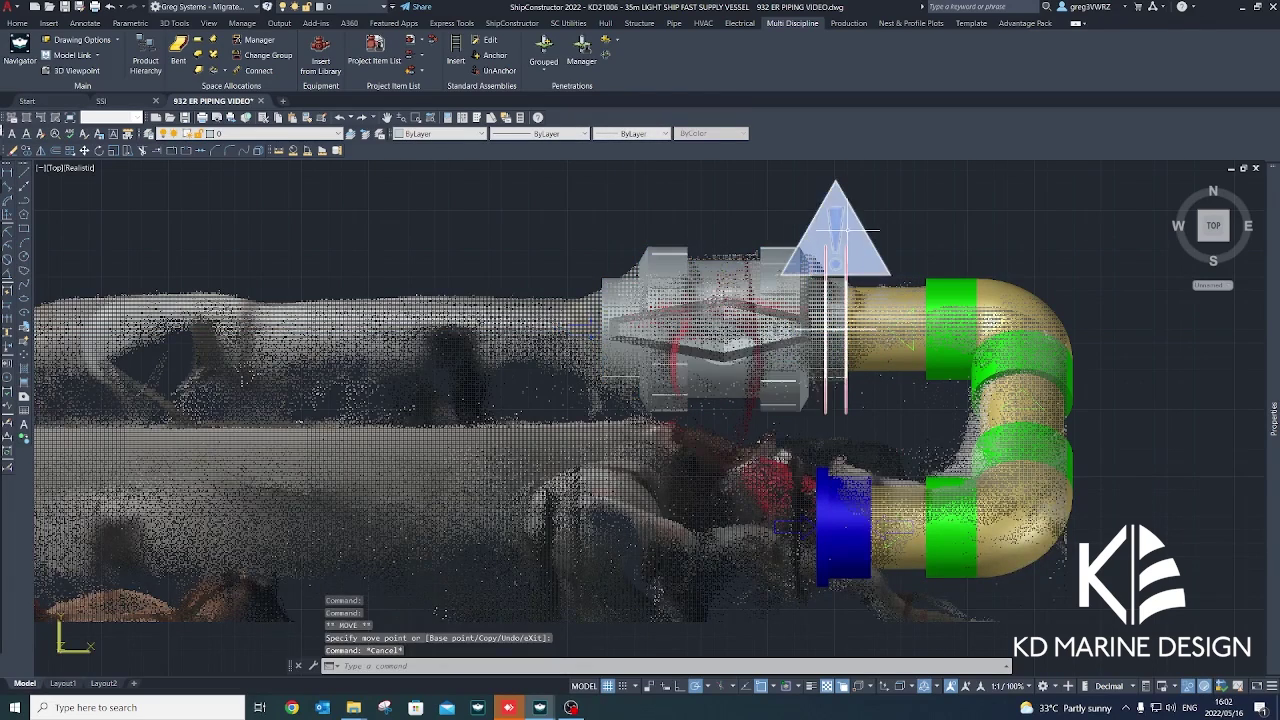
Delete the warning marker at the valve joint and stretch the adjoining pipe's end into the valve socket.
left_click(846, 230)
key("Delete")
left_click(880, 306)
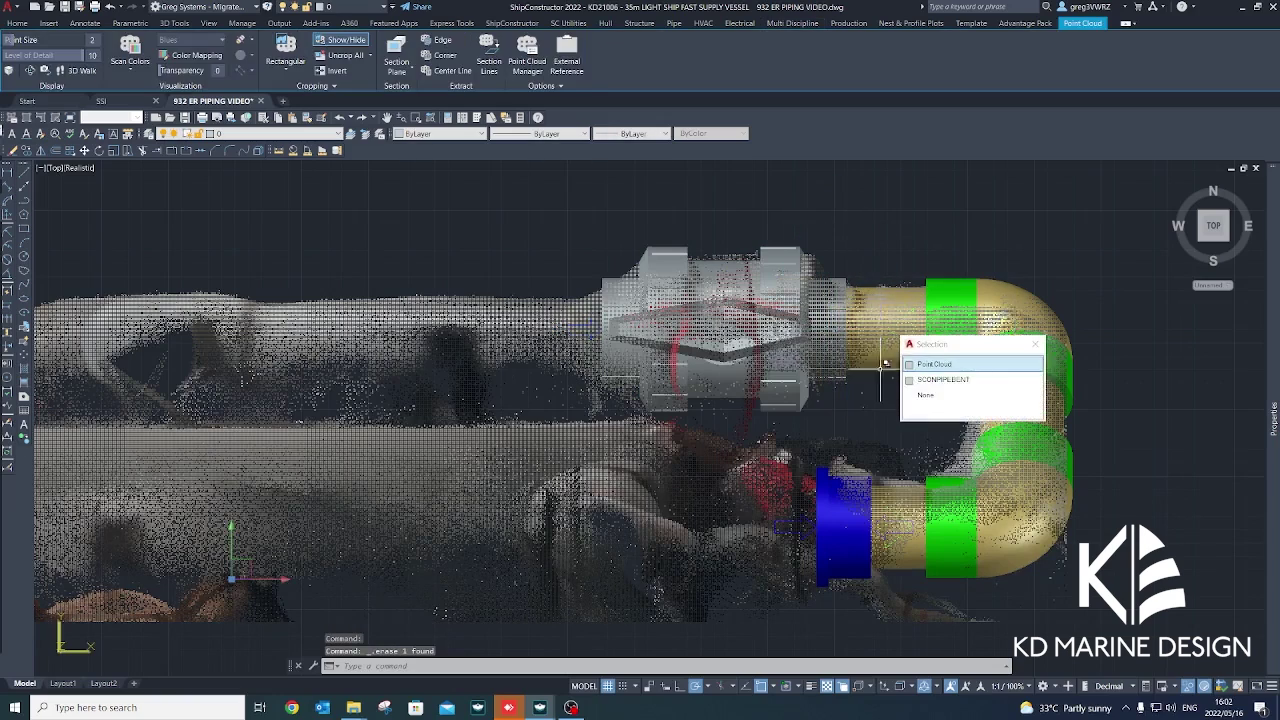
left_click(932, 379)
left_click(825, 329)
key("Escape")
key("Escape")
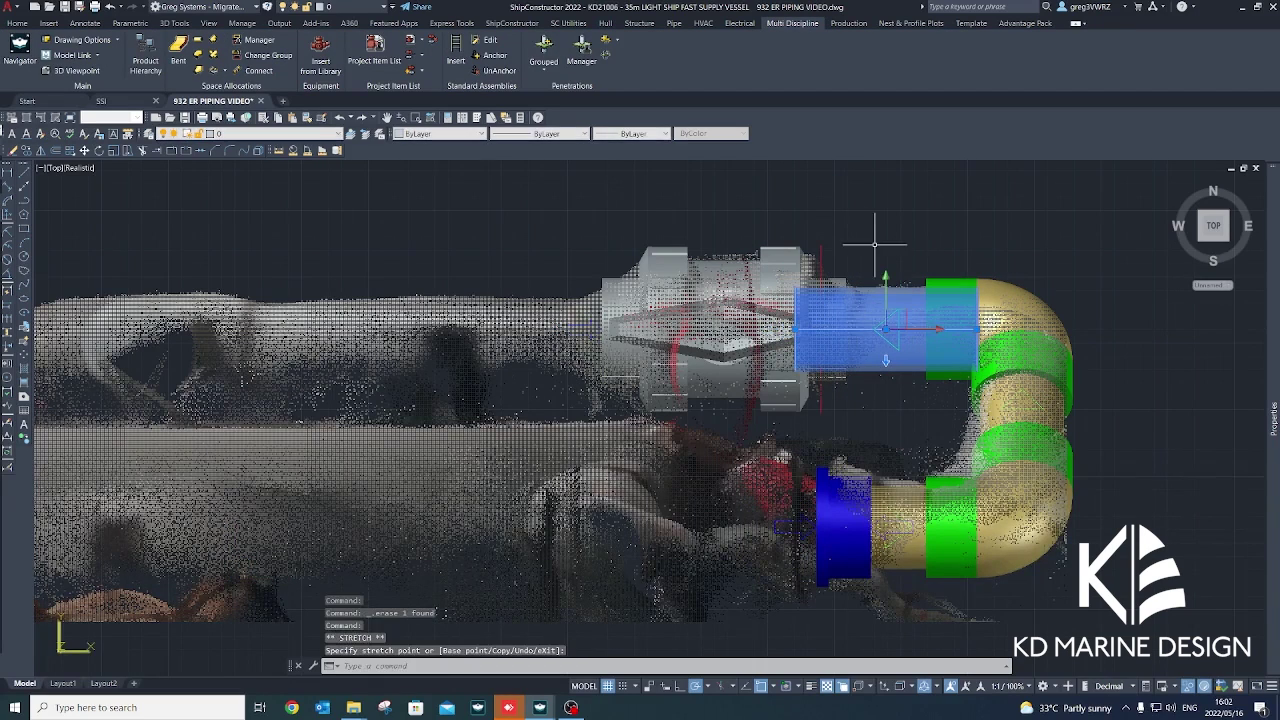
From the back view, add a straight pipe from the valve's open end along the scanned run to the scanned tee.
left_click(56, 168)
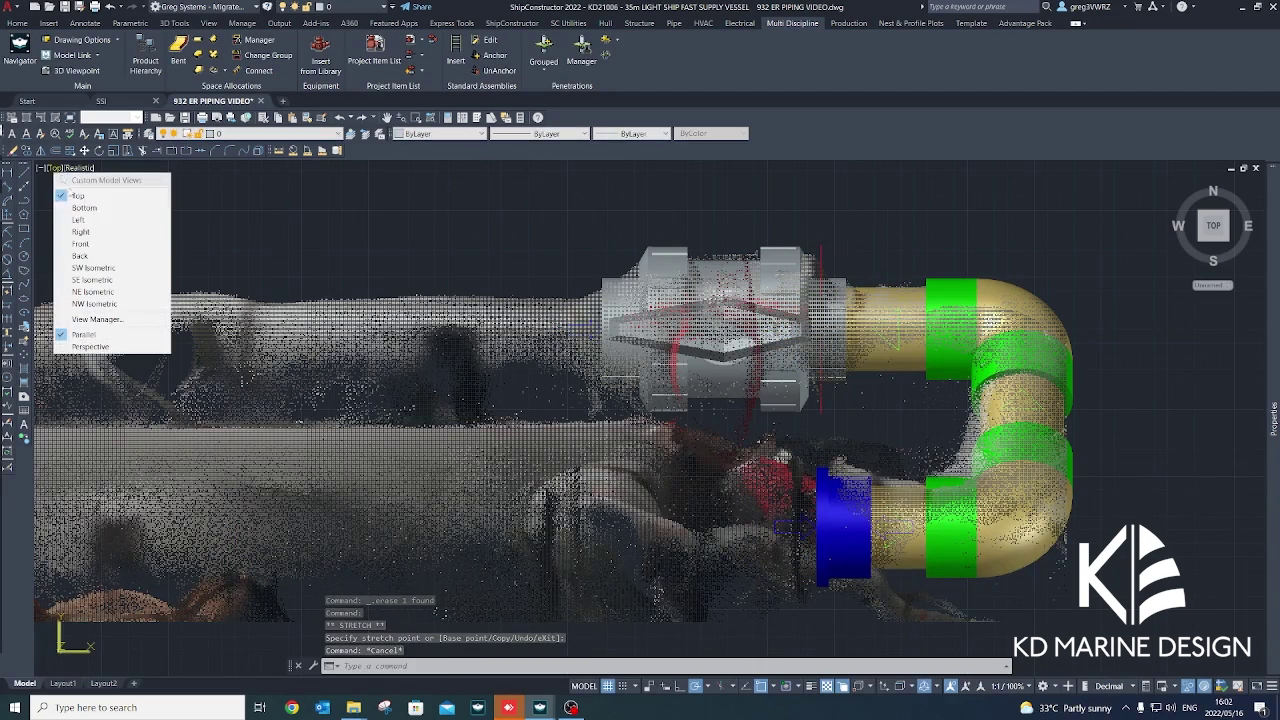
left_click(80, 258)
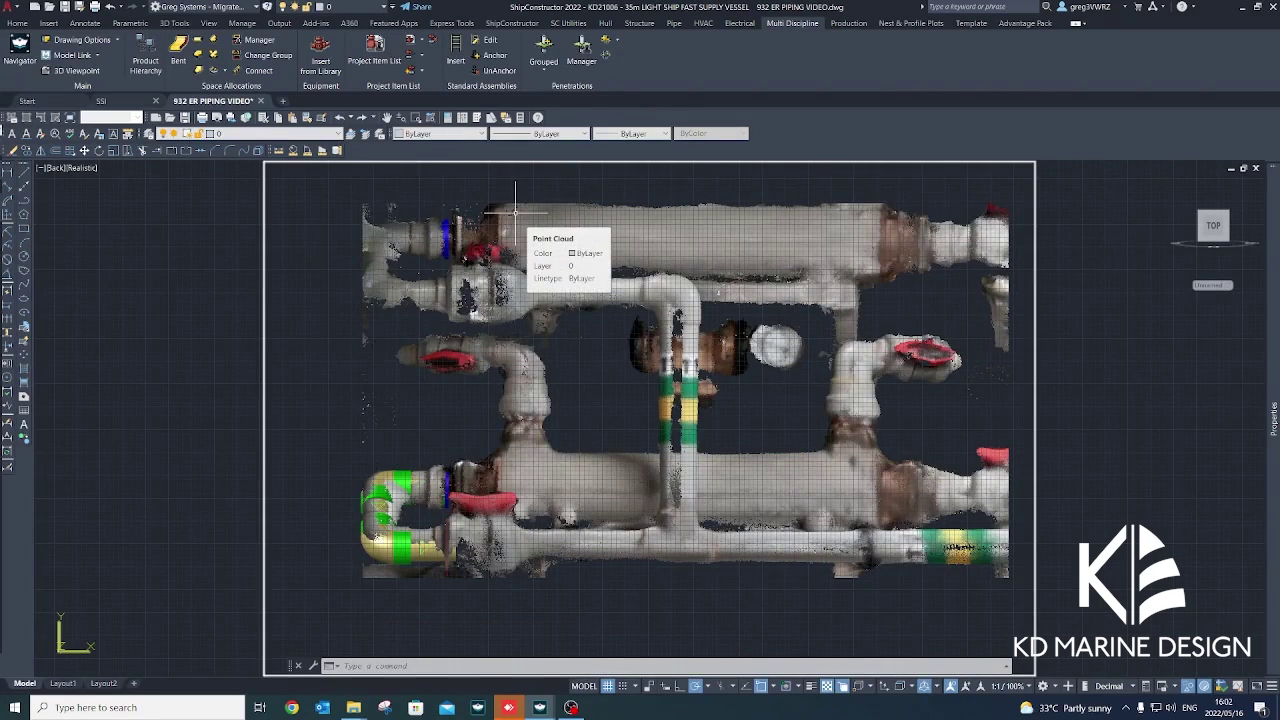
scroll(606, 478, "up", 5)
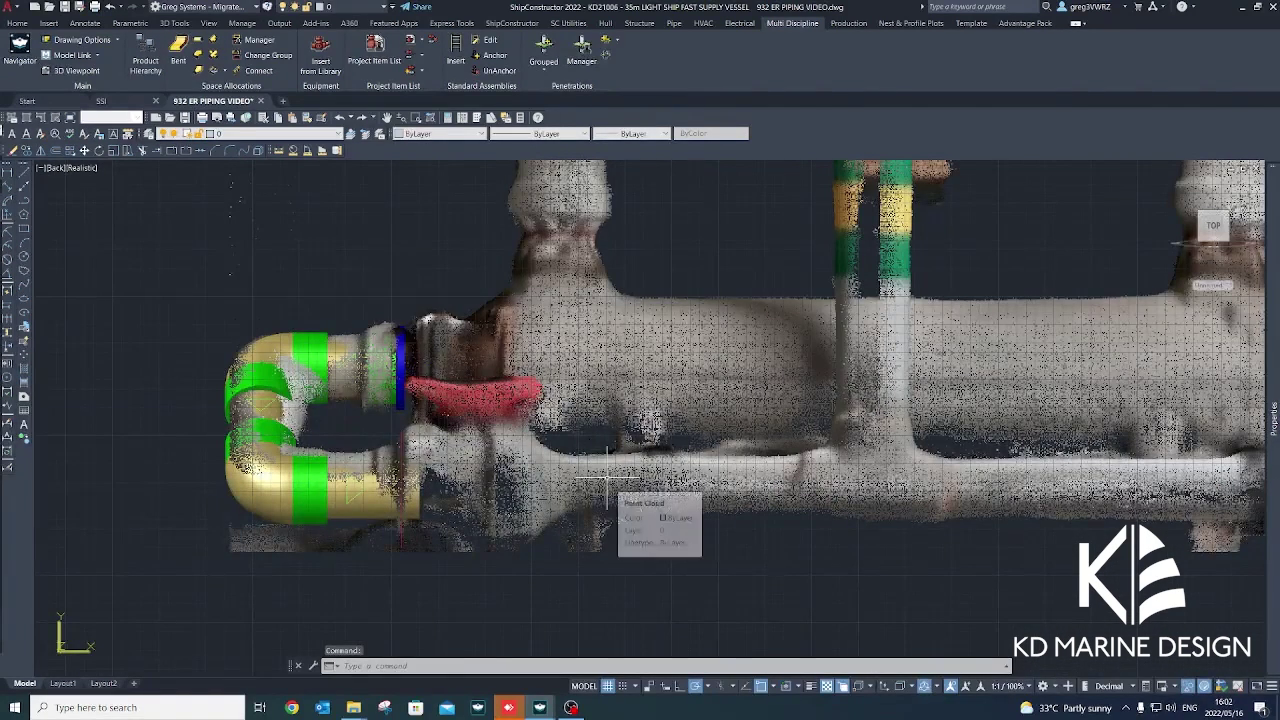
middle_click_drag(606, 478, 580, 490, "shift")
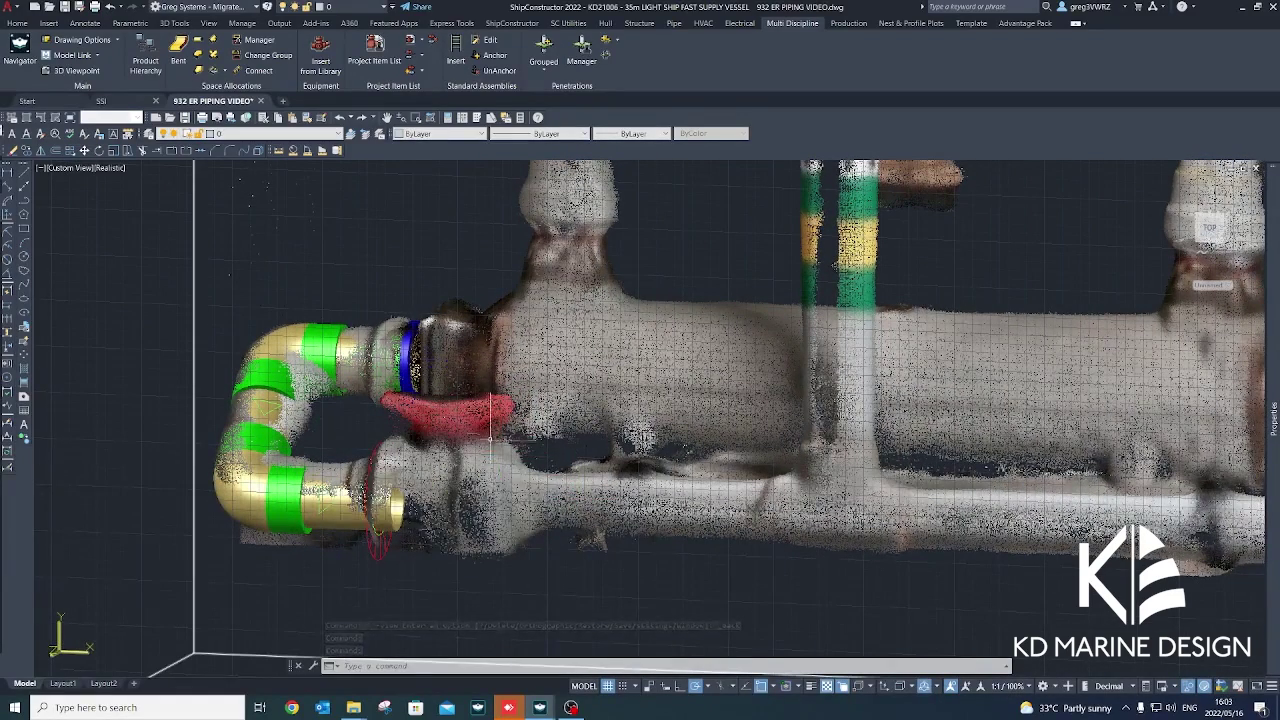
left_click(488, 426)
left_click(557, 472)
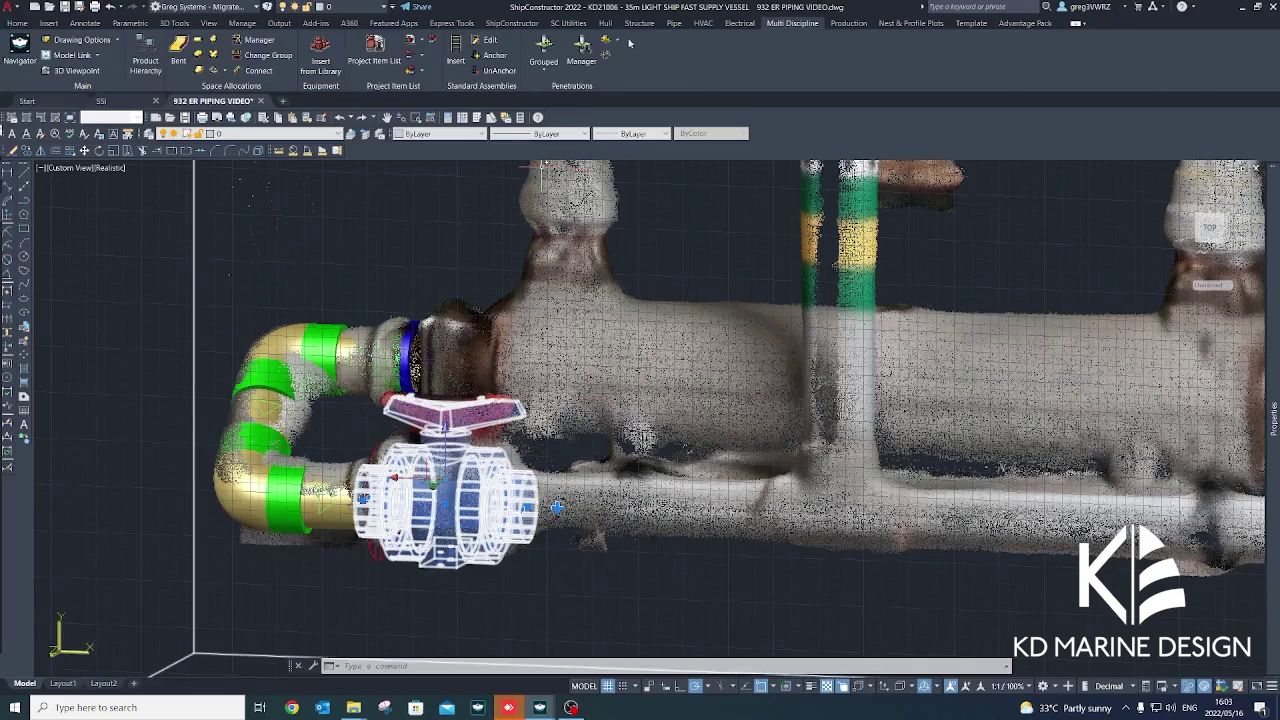
left_click(674, 22)
left_click(453, 58)
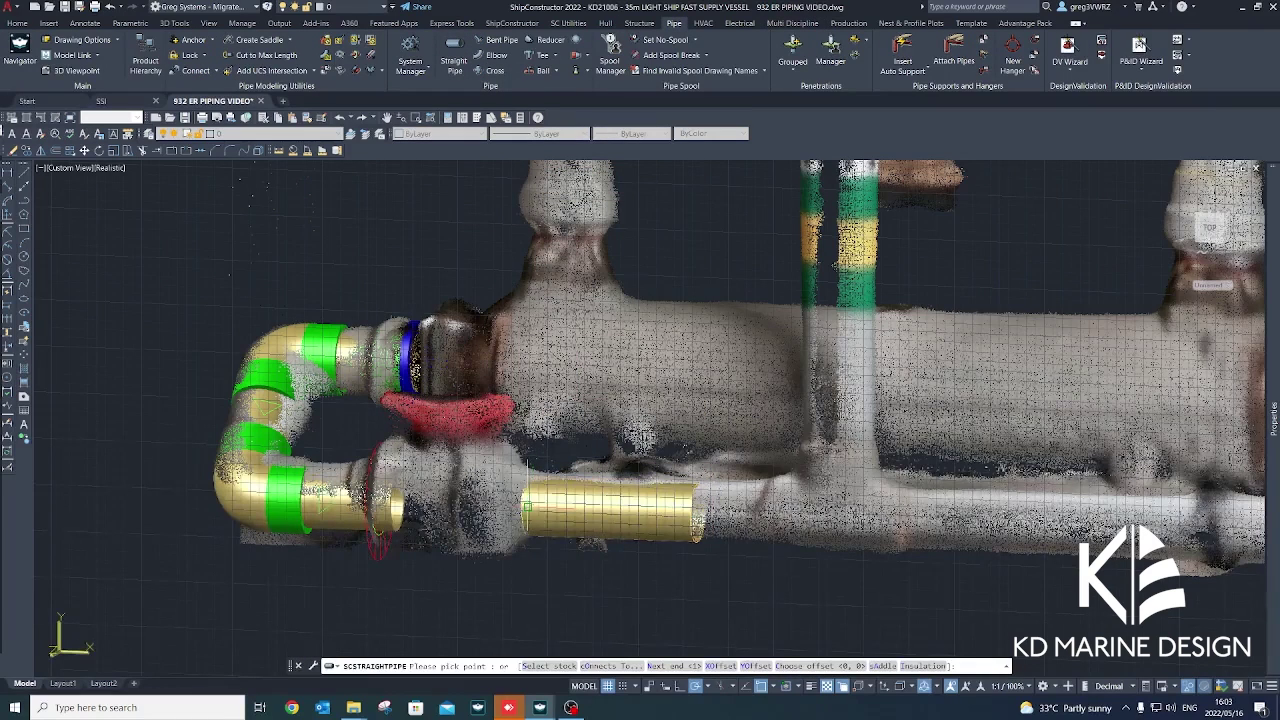
left_click(528, 507)
left_click(778, 507)
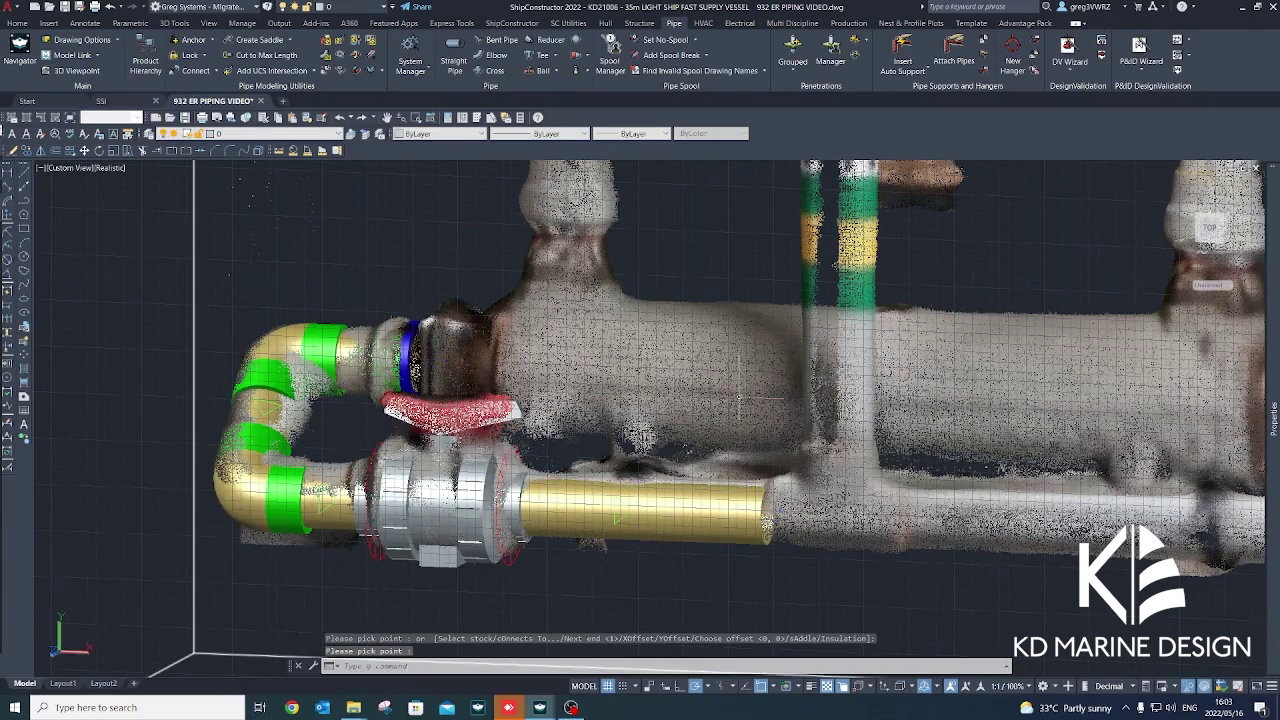
Insert the 65 mm tee TE-65-CP-PVCC at the new pipe's end, rotated so its branch points upward.
middle_click_drag(677, 380, 572, 366)
scroll(572, 366, "down", 2)
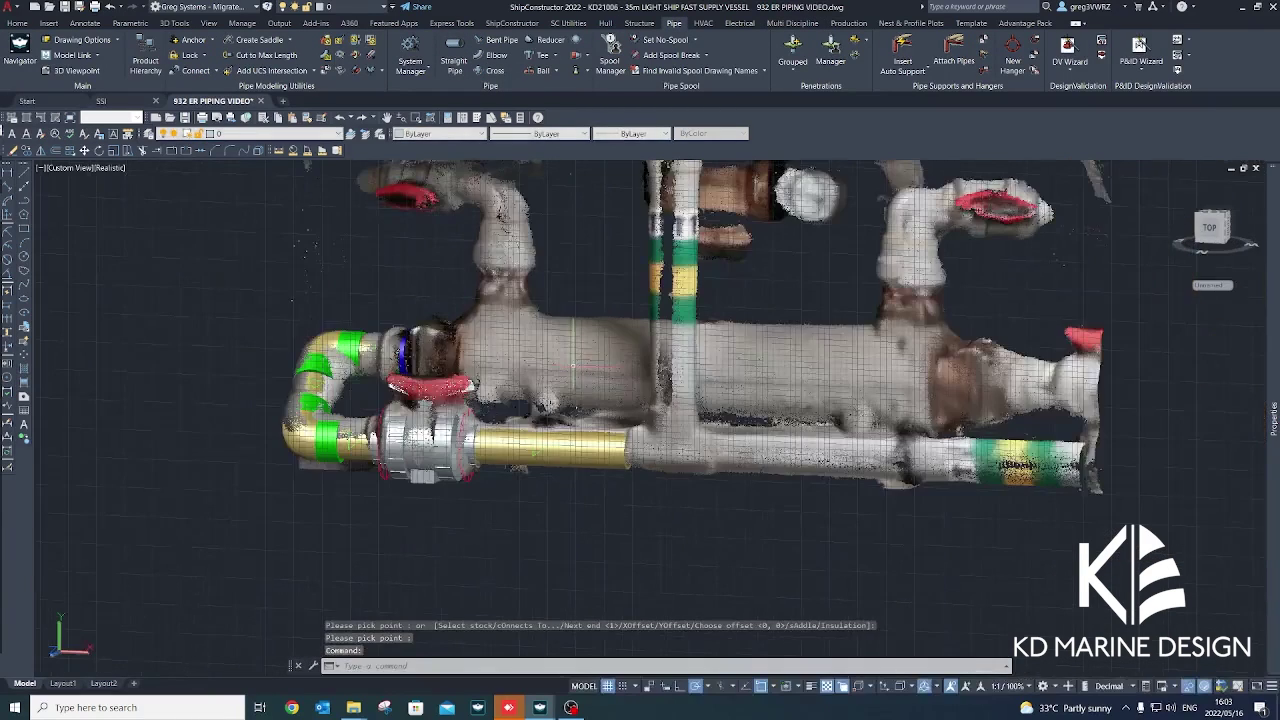
left_click(539, 56)
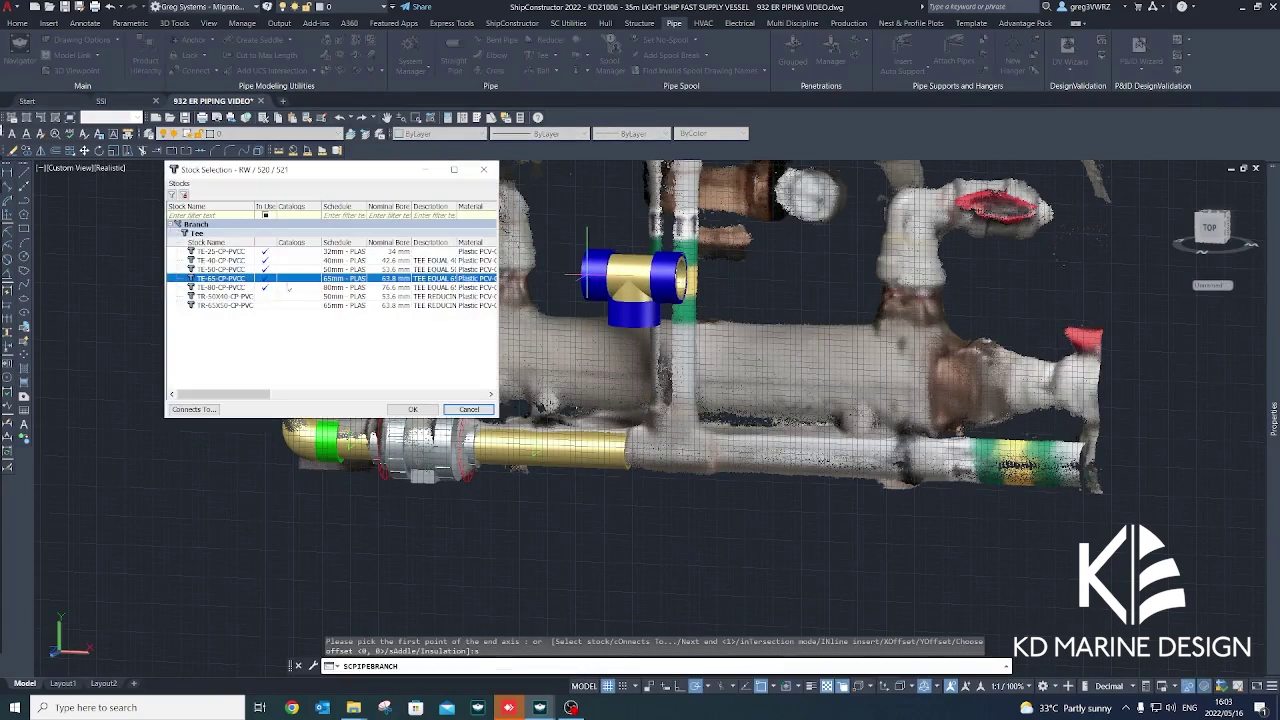
left_click(413, 410)
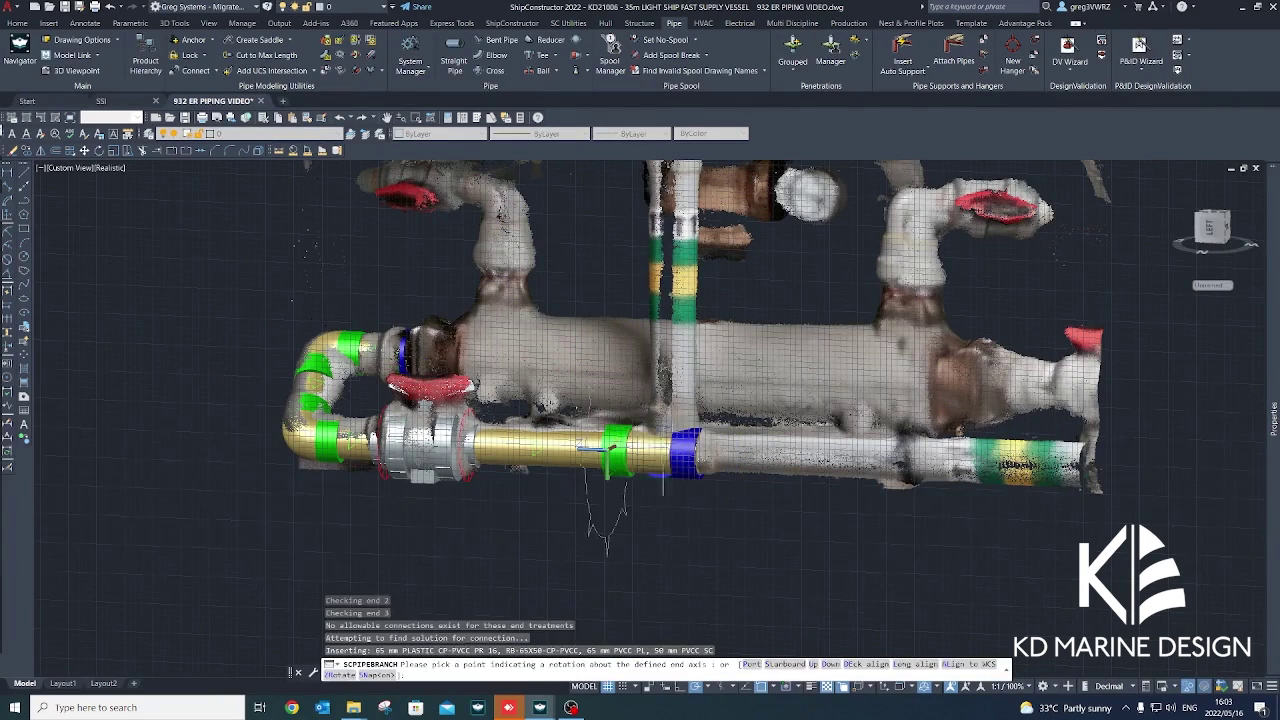
left_click(606, 447)
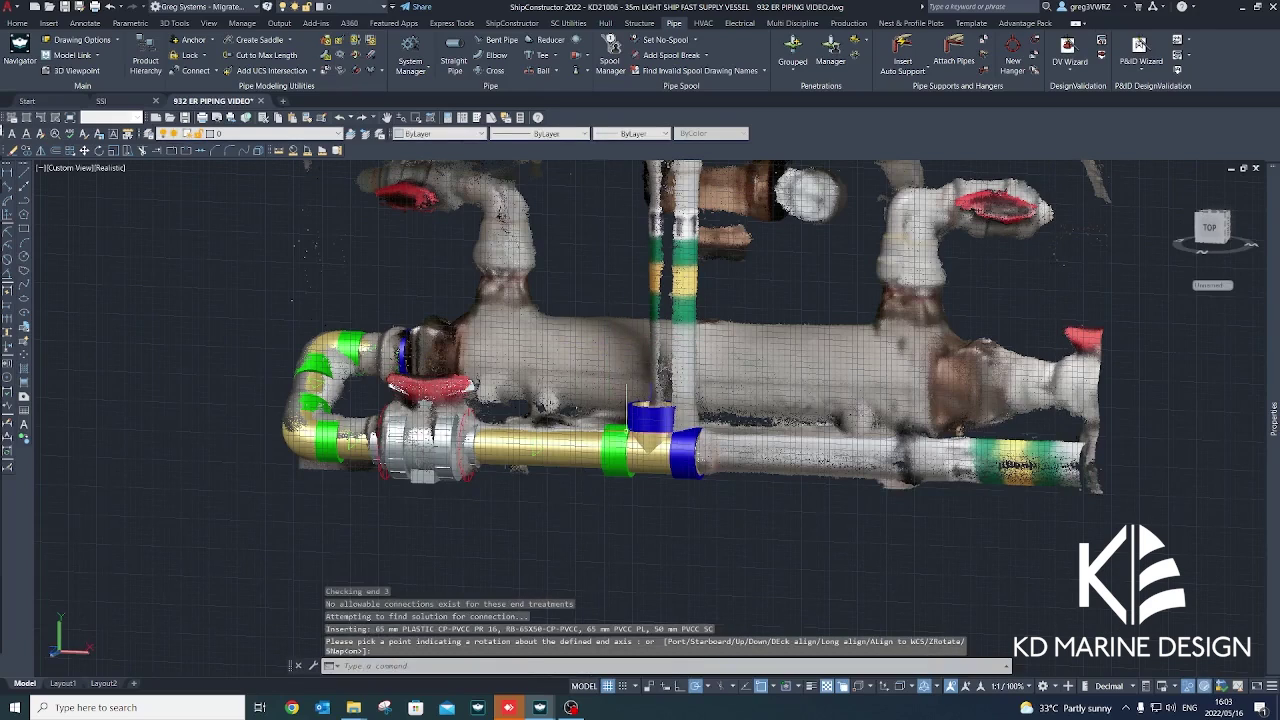
In the back view, shift the tee along the pipe axis so its branch lines up with the scanned vertical pipes.
left_click(70, 169)
left_click(100, 256)
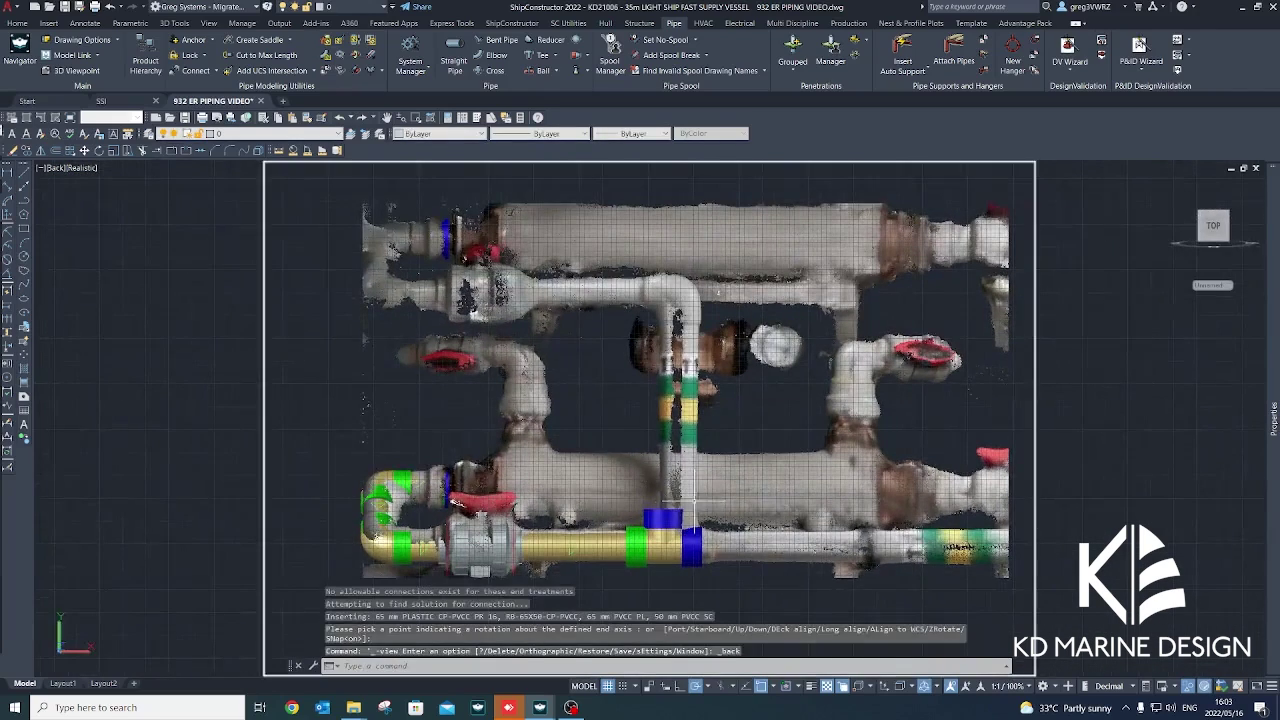
scroll(700, 500, "up", 4)
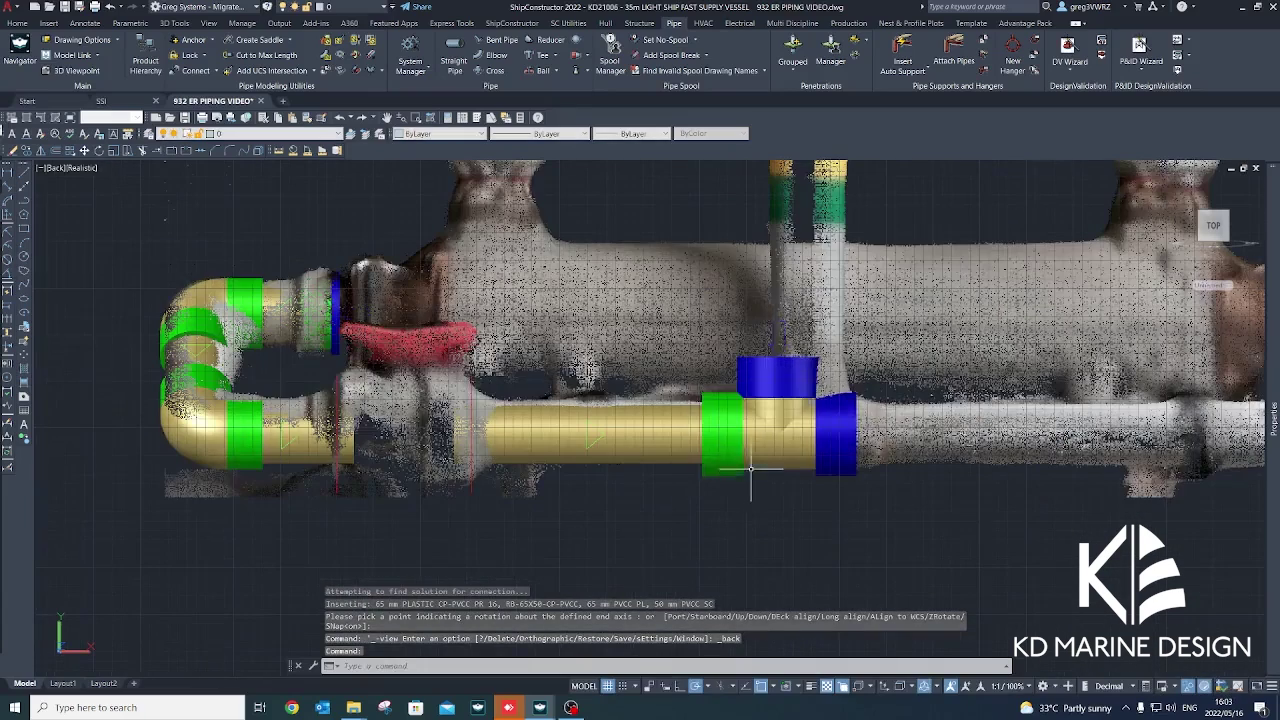
left_click(750, 470)
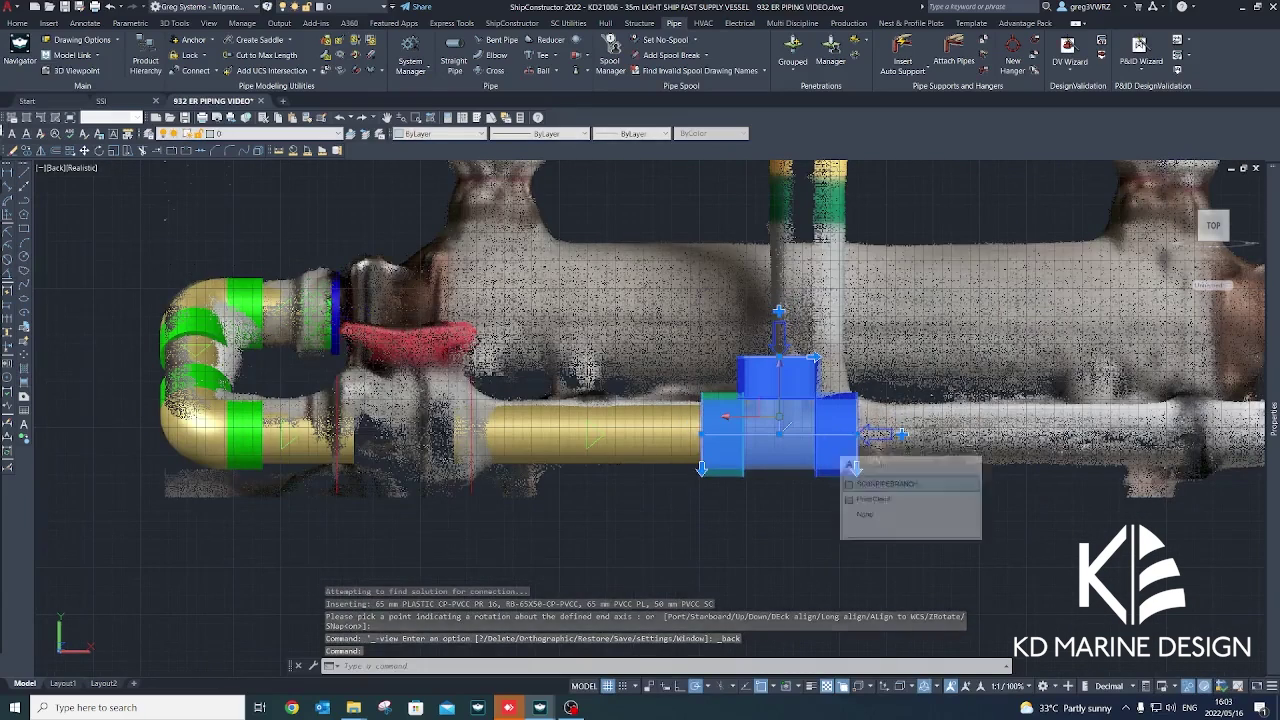
left_click(885, 434)
key("Escape")
scroll(866, 517, "down", 5)
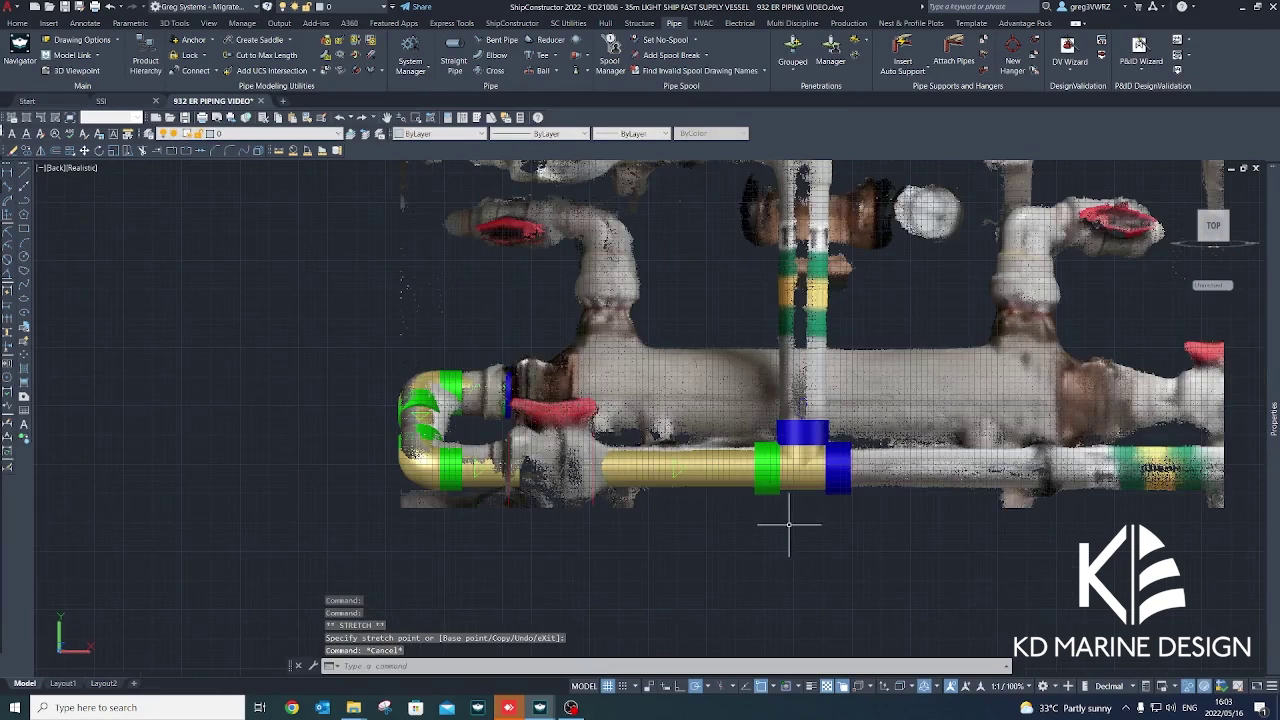
Add a vertical straight pipe of stock 65-CP-PVCC from the tee's branch up to the scanned upper elbow.
left_click(455, 57)
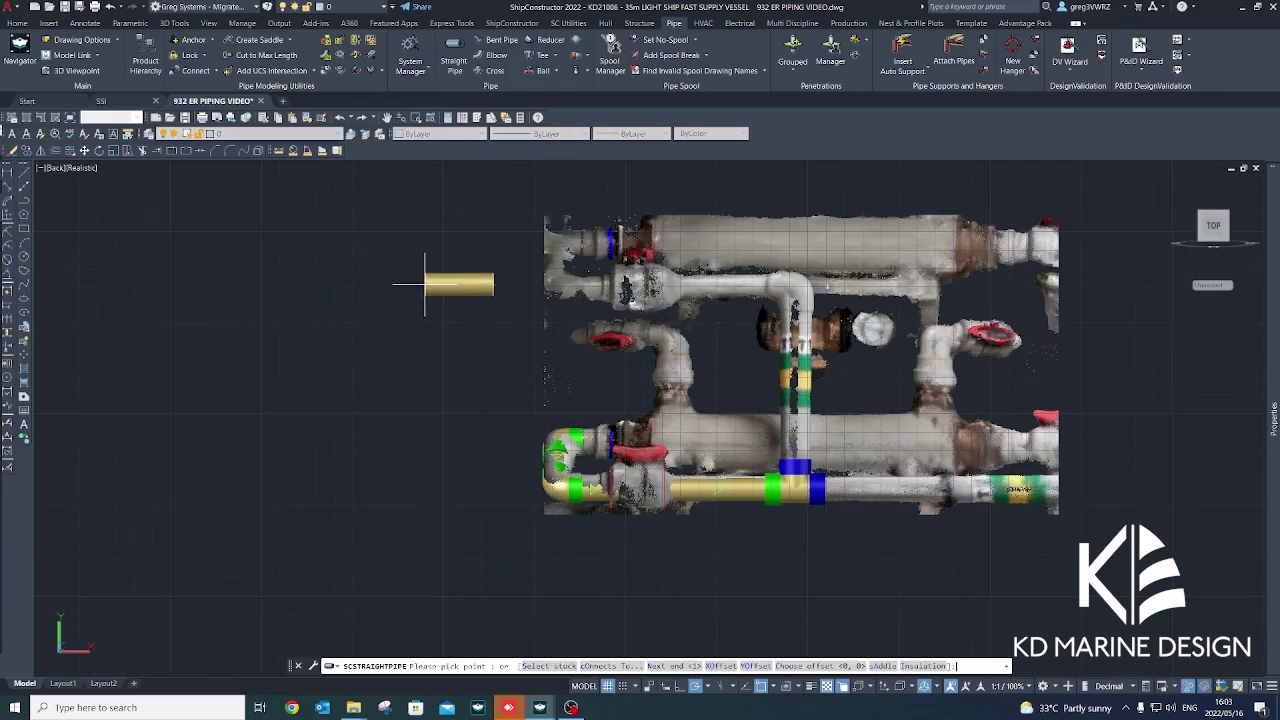
left_click(243, 334)
left_click(412, 409)
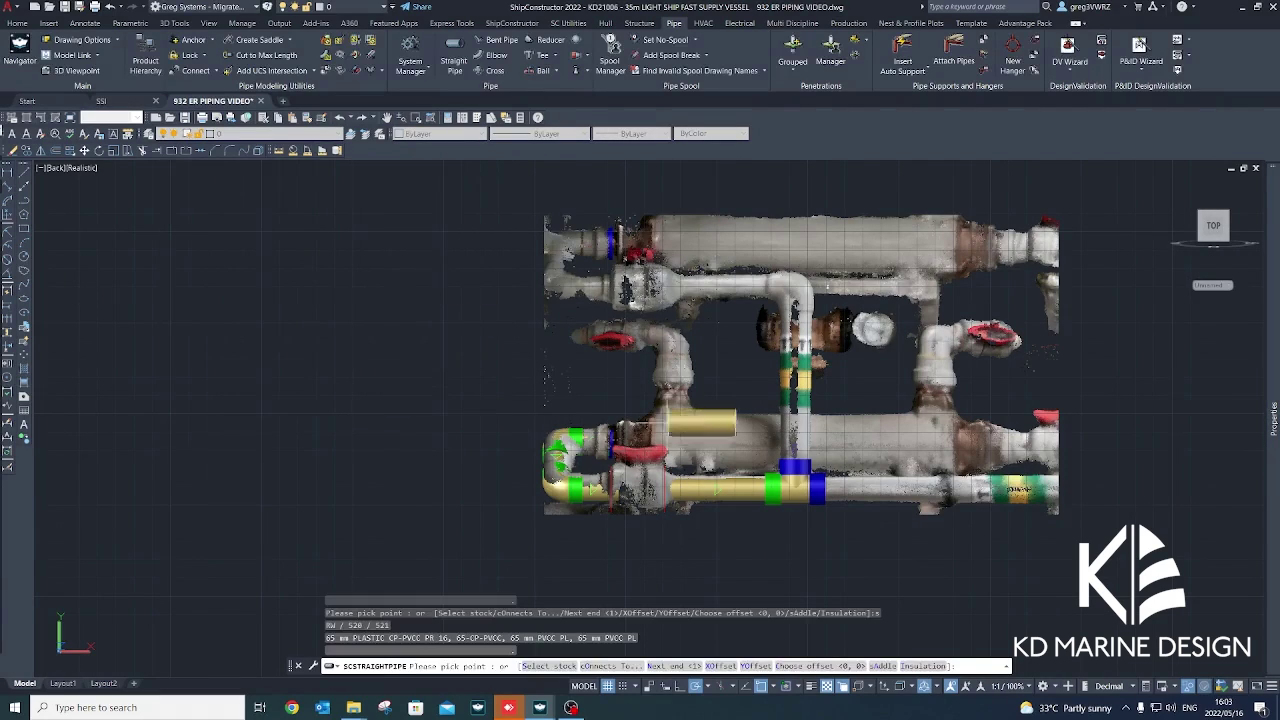
left_click(792, 465)
left_click(795, 304)
key("Return")
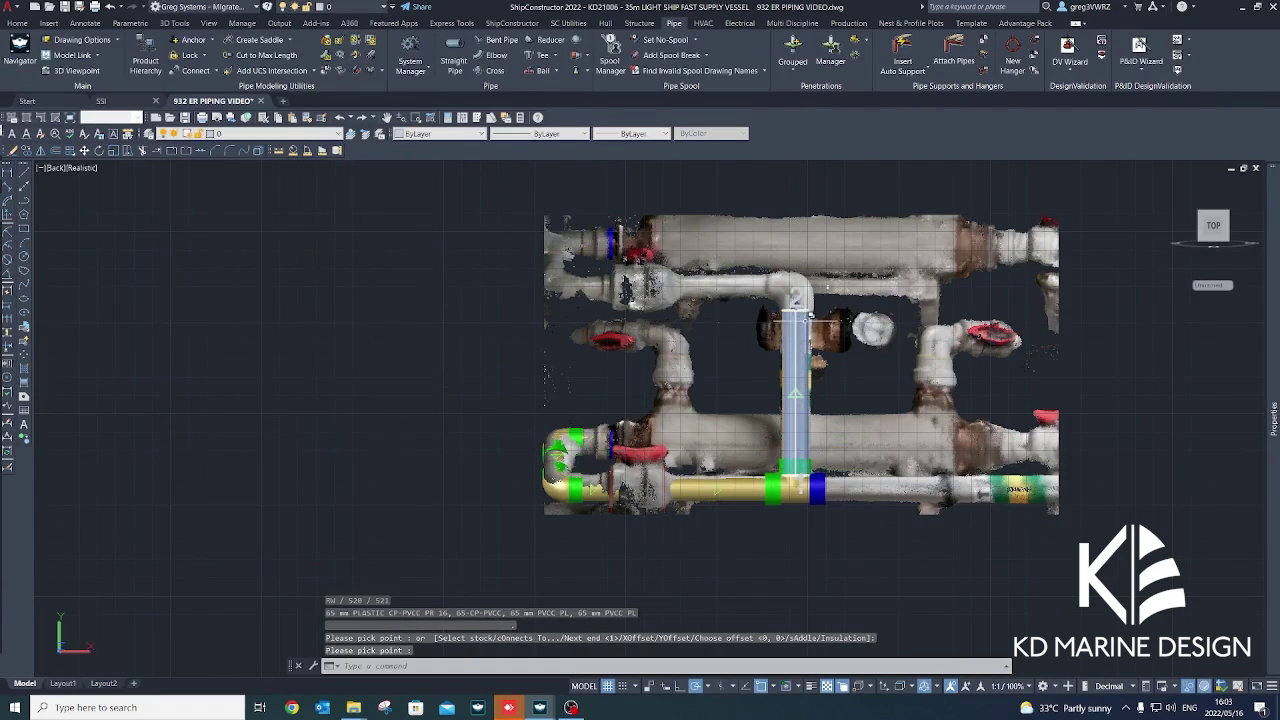
Insert the 90-degree elbow E90-65-CP-PVCC on the vertical pipe's upper end, rotated toward the scanned upper valve.
left_click(490, 56)
key("Return")
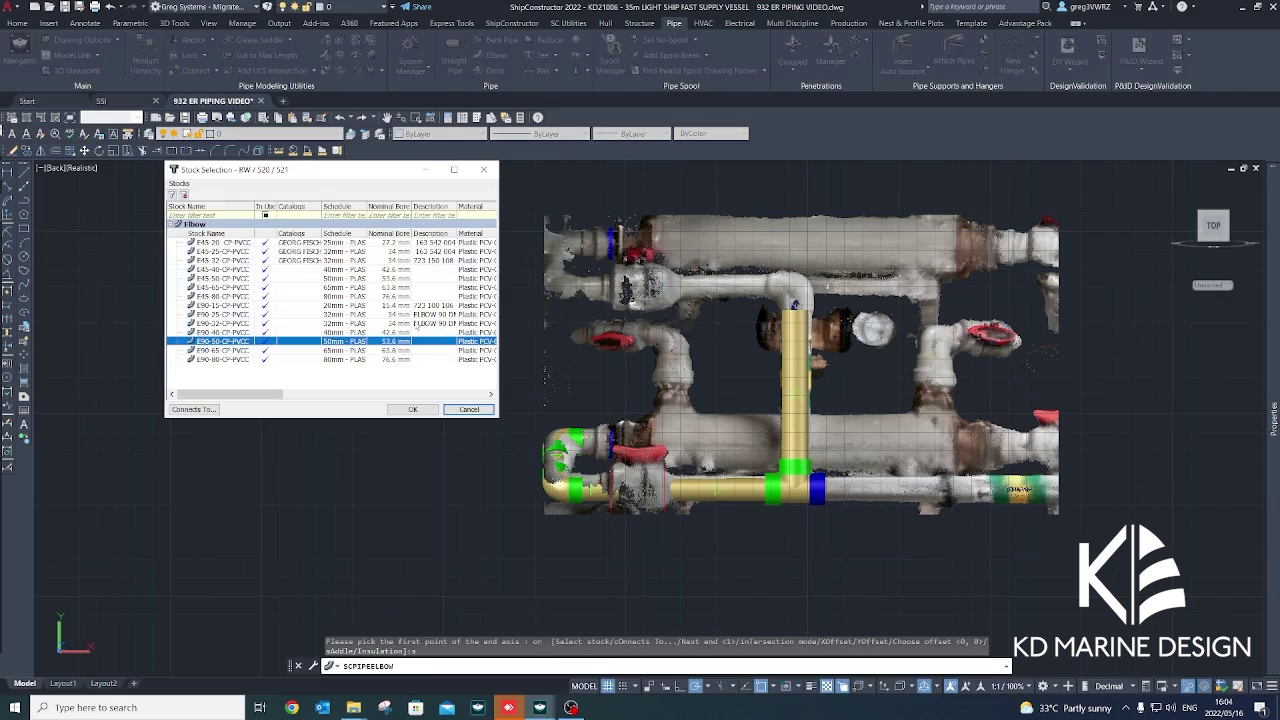
left_click(231, 349)
left_click(413, 410)
left_click(796, 312)
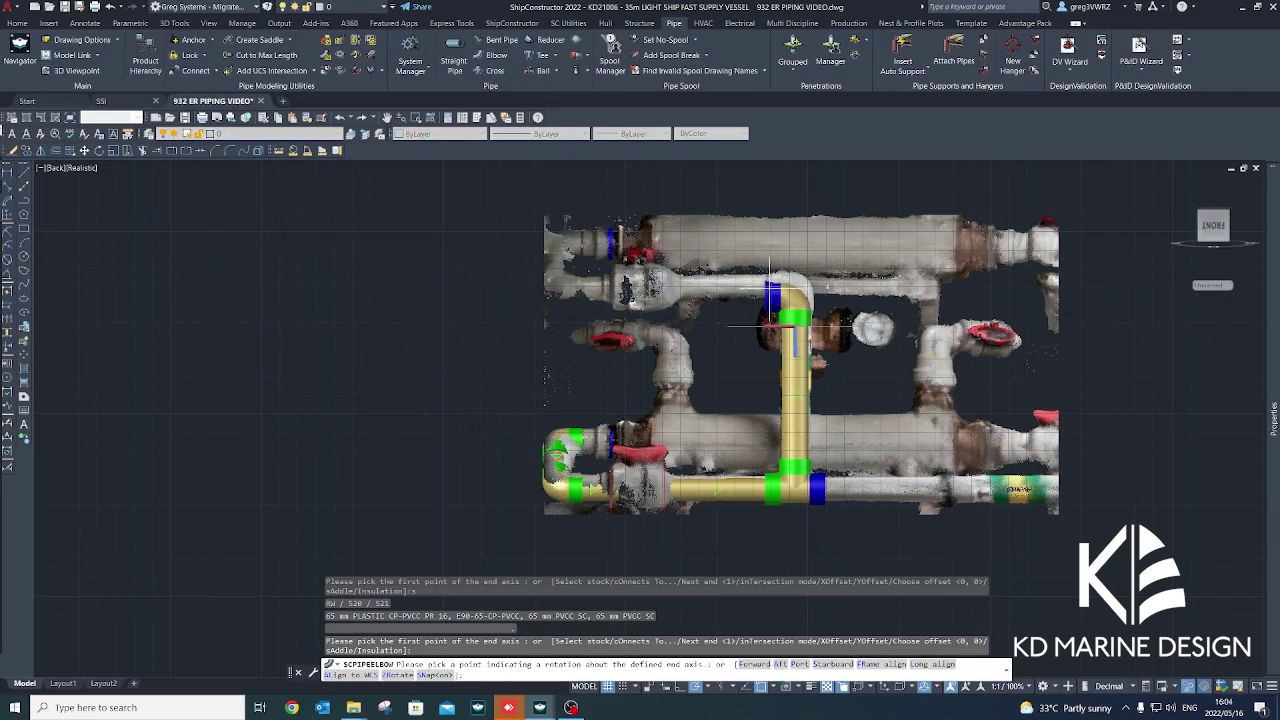
left_click(733, 325)
left_click(769, 290)
Stretch the elbow upward so its open end lines up with the centreline of the scanned horizontal pipe.
scroll(769, 290, "up", 5)
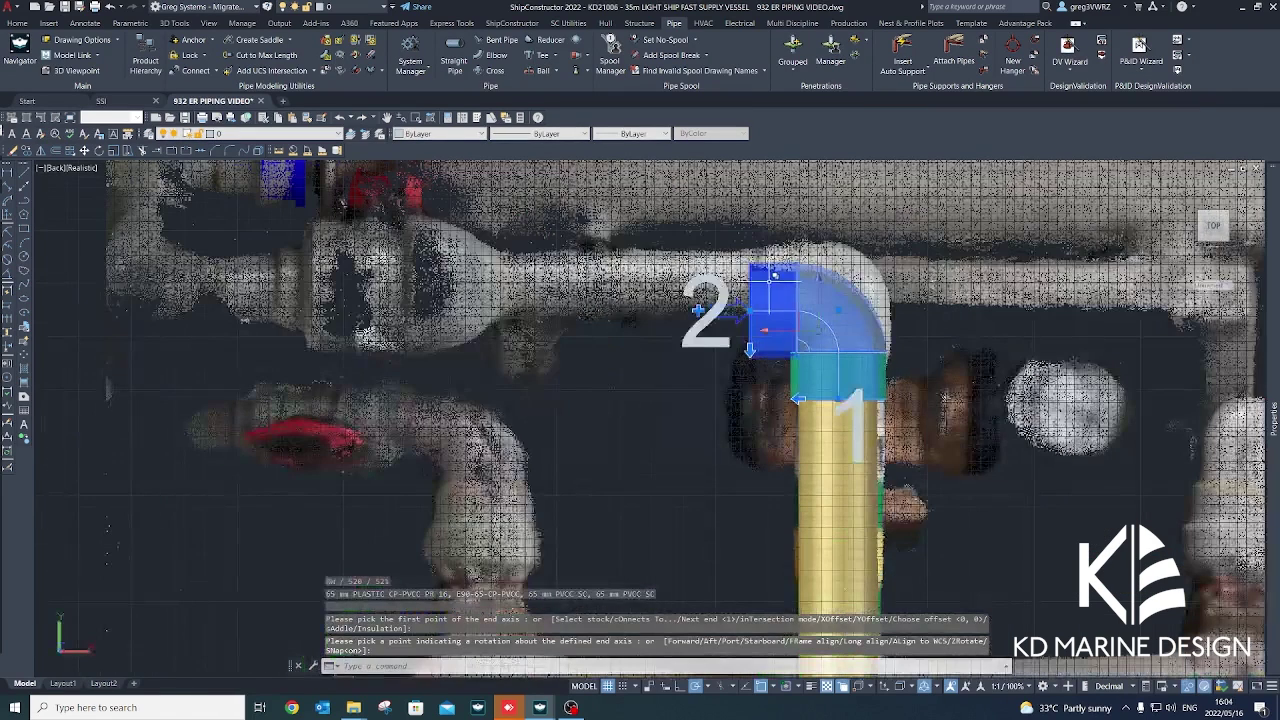
left_click(769, 281)
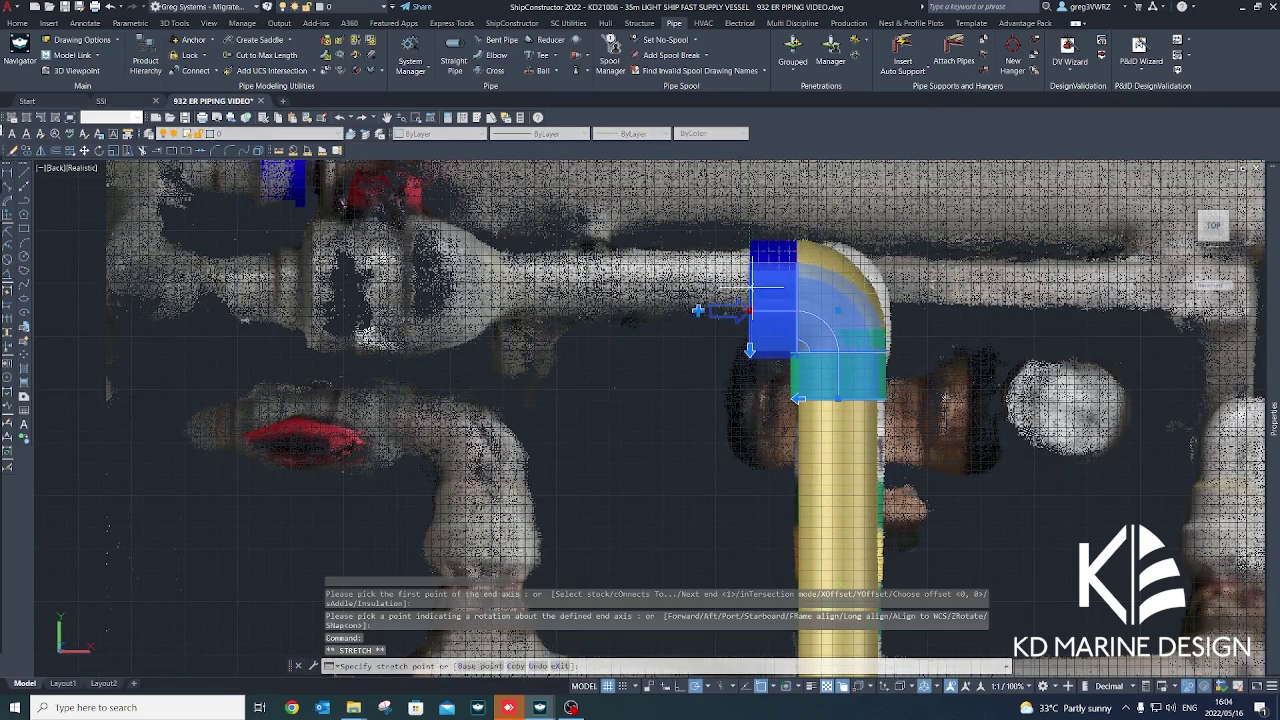
left_click(750, 284)
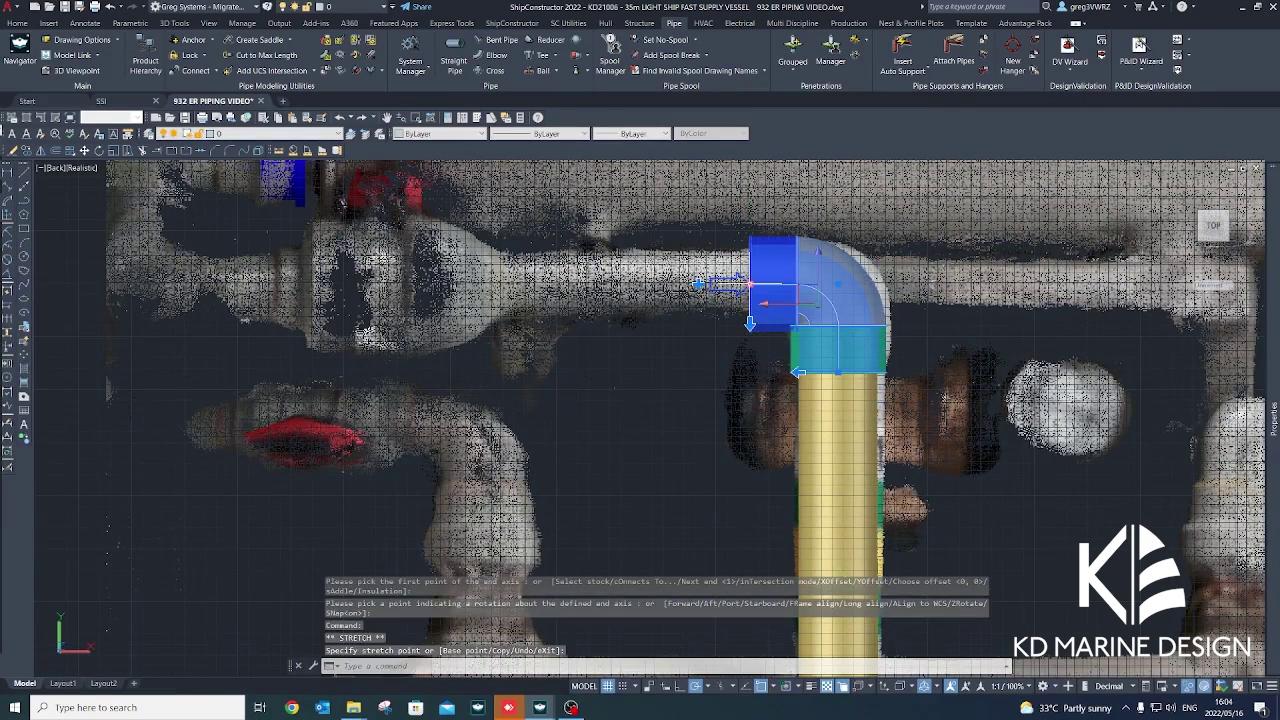
Select the elbow, vertical pipe and tee together and move them sideways to match the scanned vertical pipe.
scroll(778, 262, "down", 5)
left_click(800, 400)
right_click(857, 426)
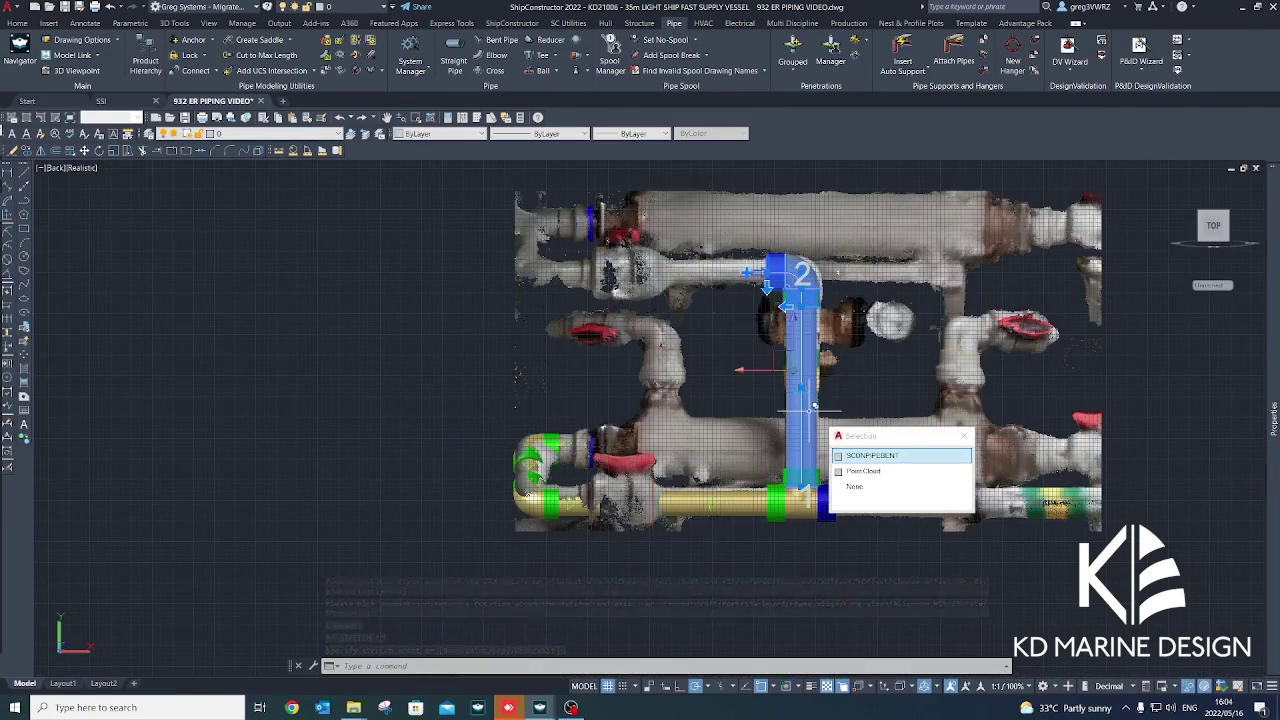
left_click(889, 452)
left_click(828, 503)
scroll(838, 505, "up", 2)
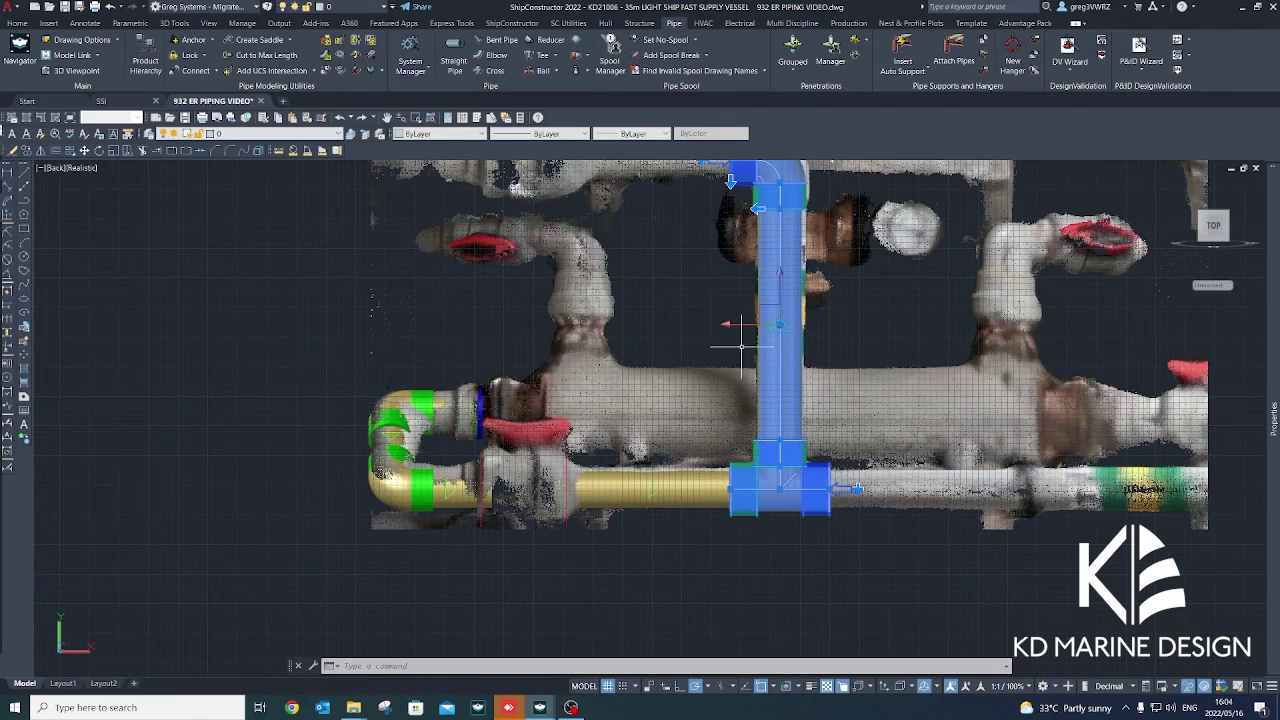
left_click(779, 324)
key("space")
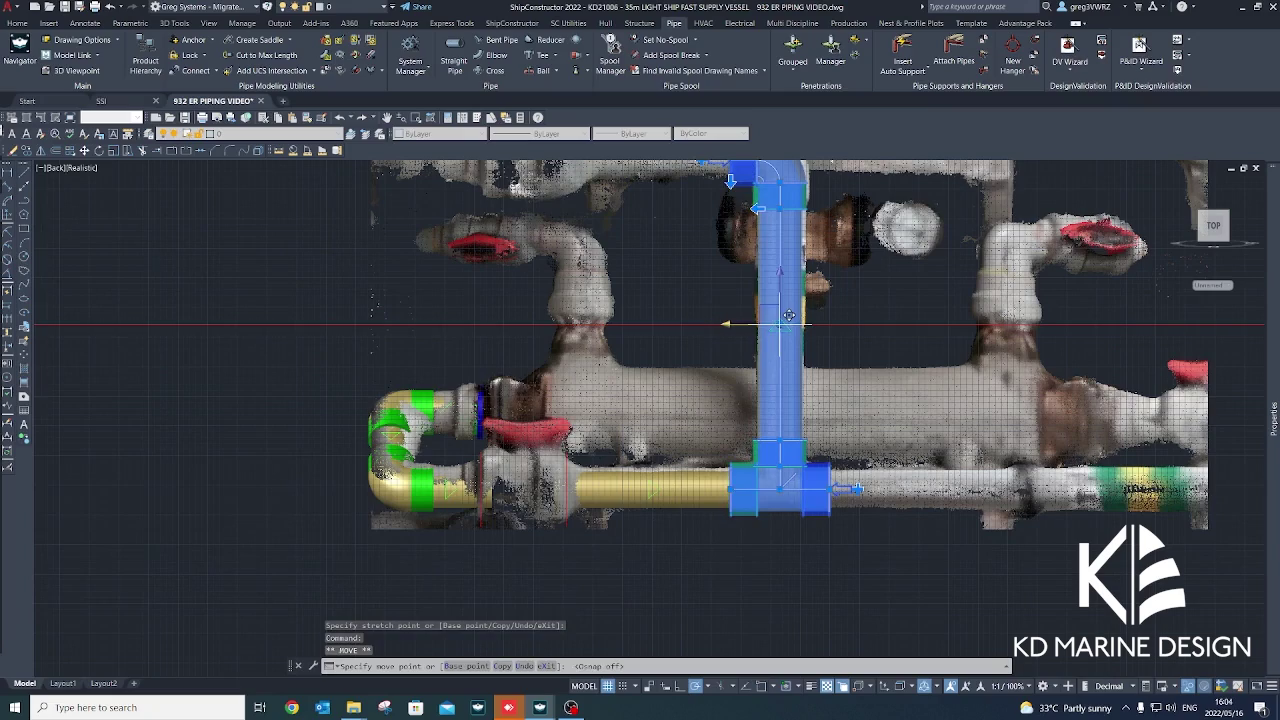
scroll(789, 316, "up", 4)
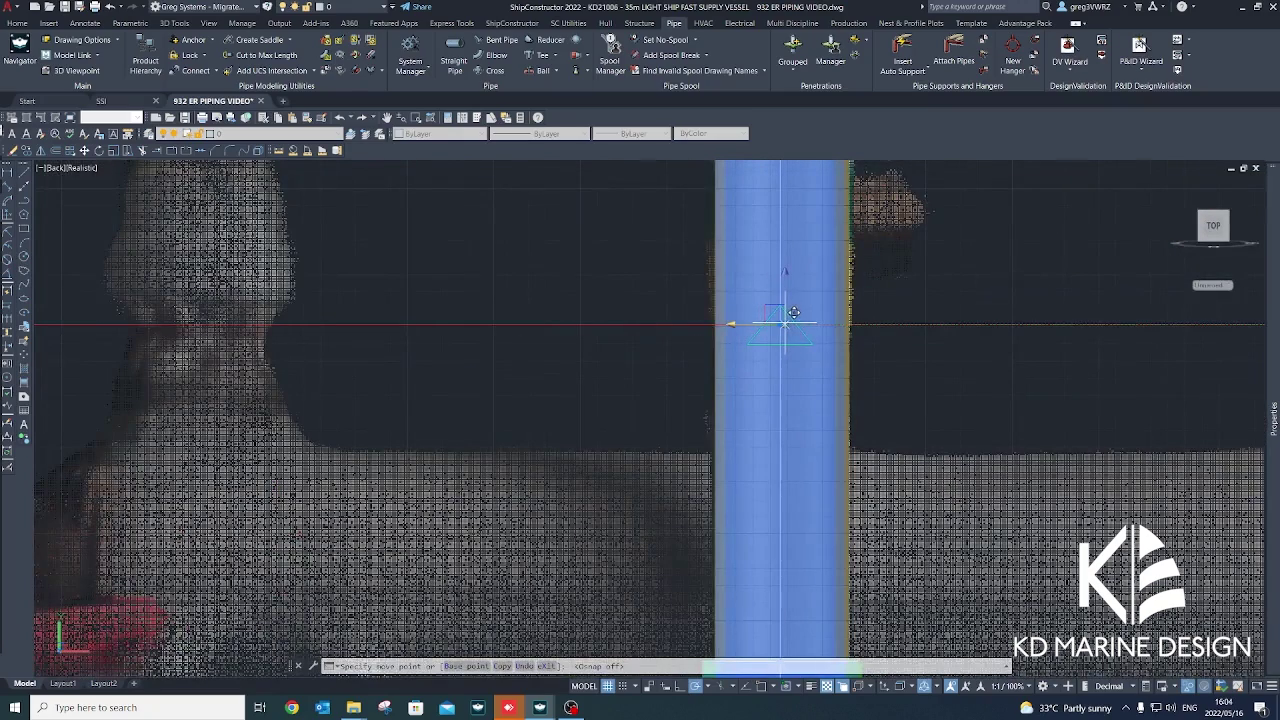
scroll(792, 314, "down", 6)
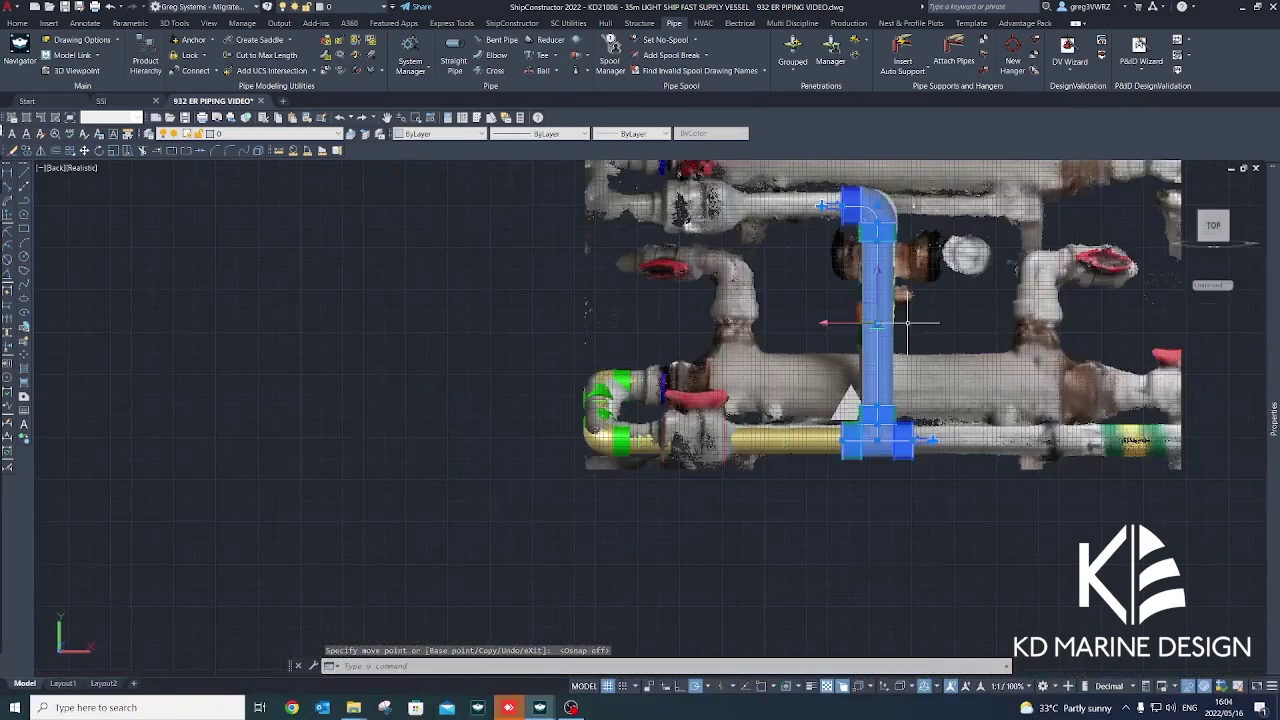
key("Escape")
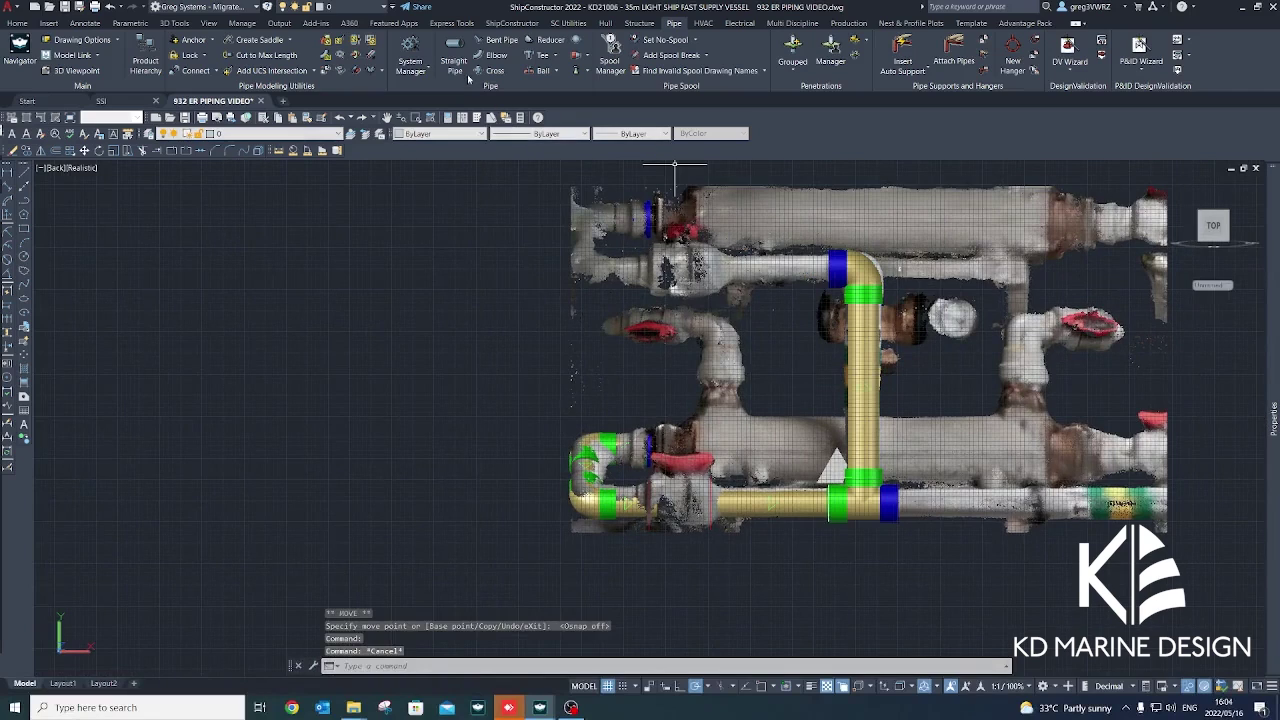
Add a straight pipe of stock 50-CP-PVCC from the upper elbow's open end to the scanned upper valve.
left_click(466, 76)
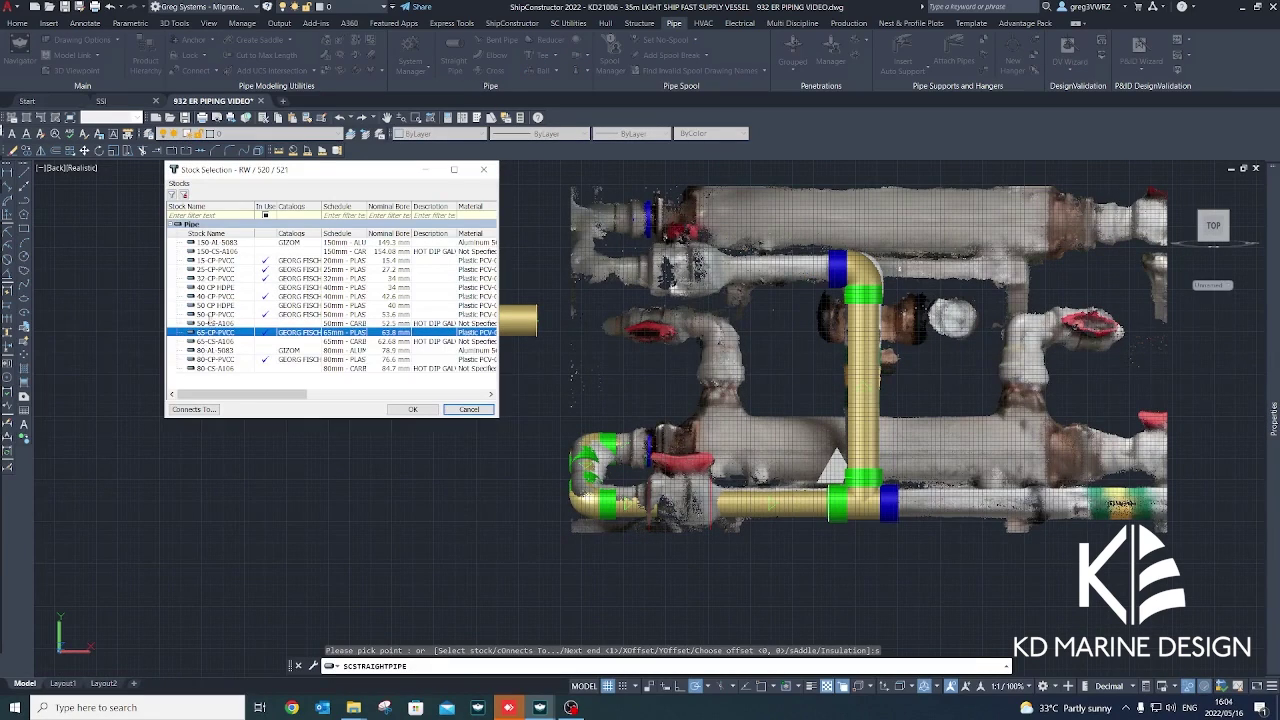
left_click(210, 315)
left_click(410, 409)
scroll(828, 269, "up", 3)
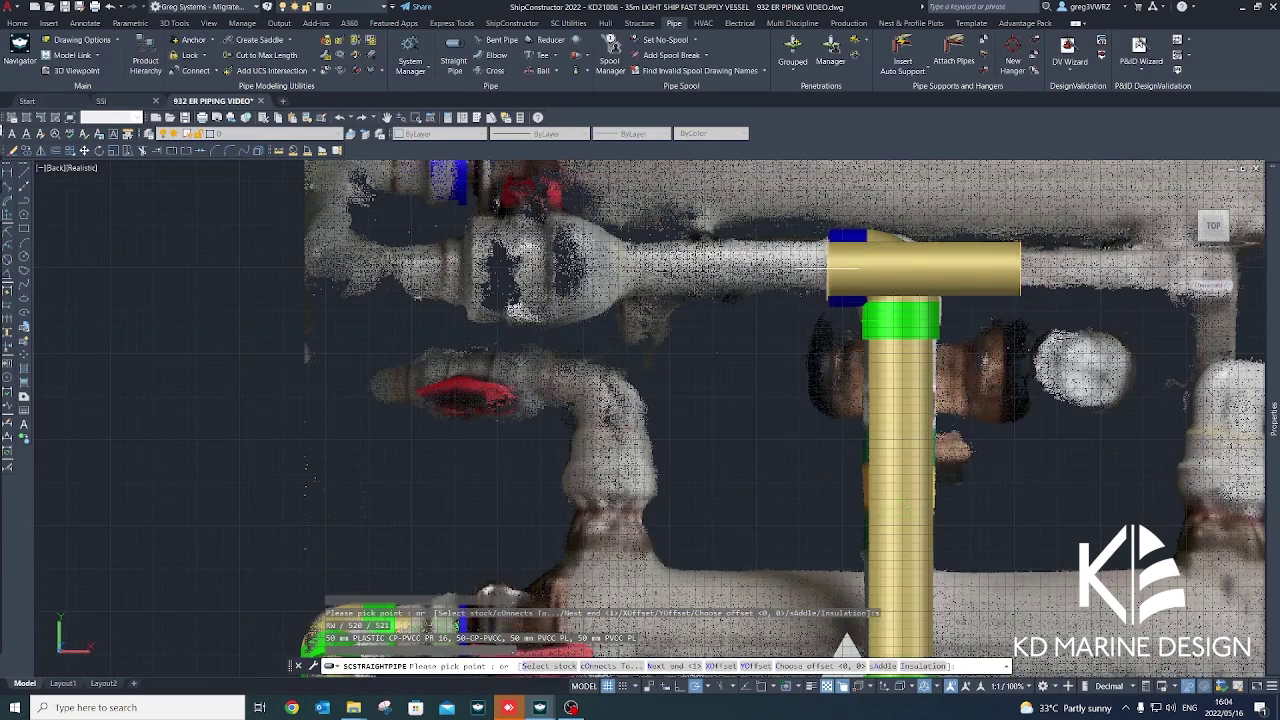
left_click(828, 269)
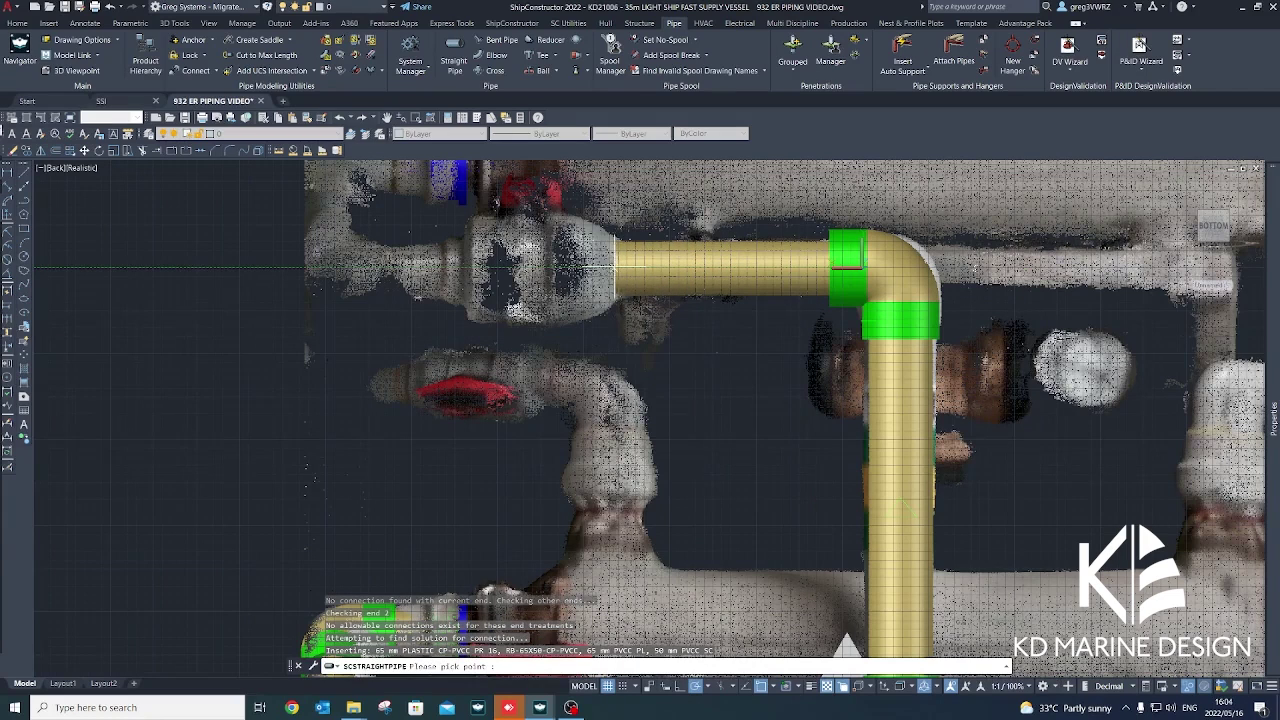
key("Return")
Add a 50 mm straight pipe from the tee's remaining open end to the far end of the scanned lower run.
scroll(847, 251, "down", 6)
scroll(750, 440, "up", 3)
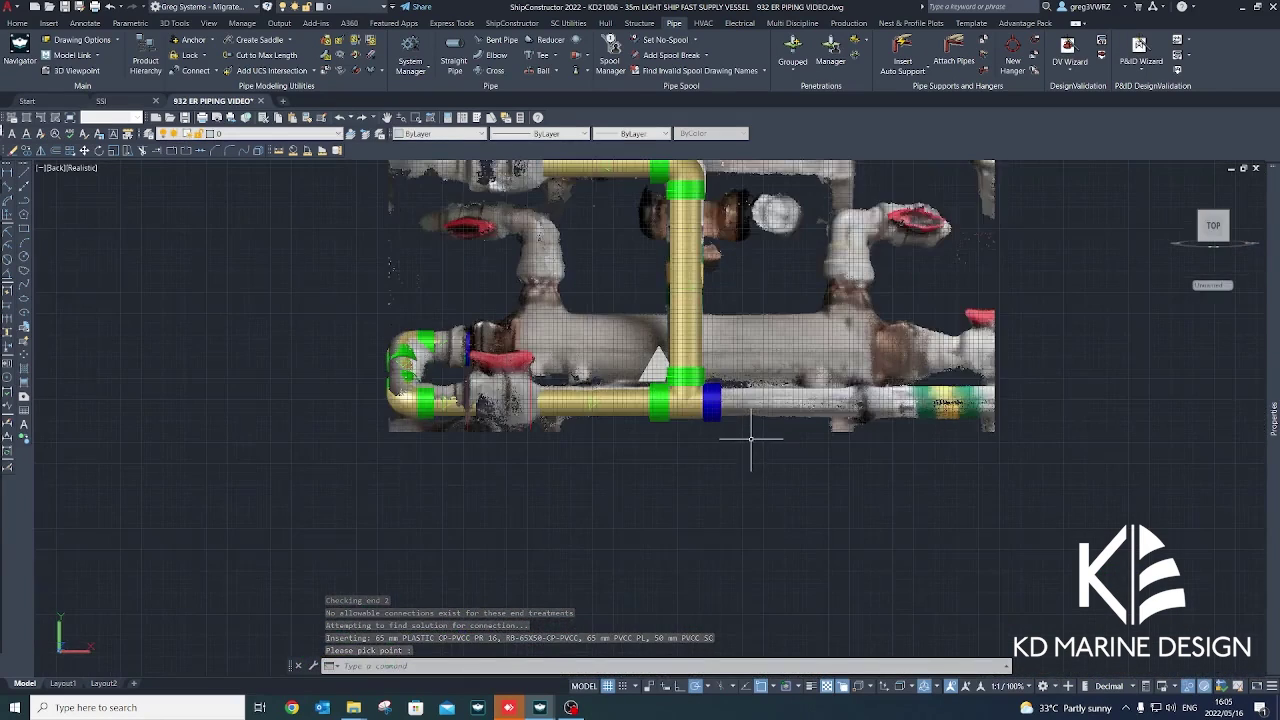
scroll(750, 438, "up", 2)
key("Return")
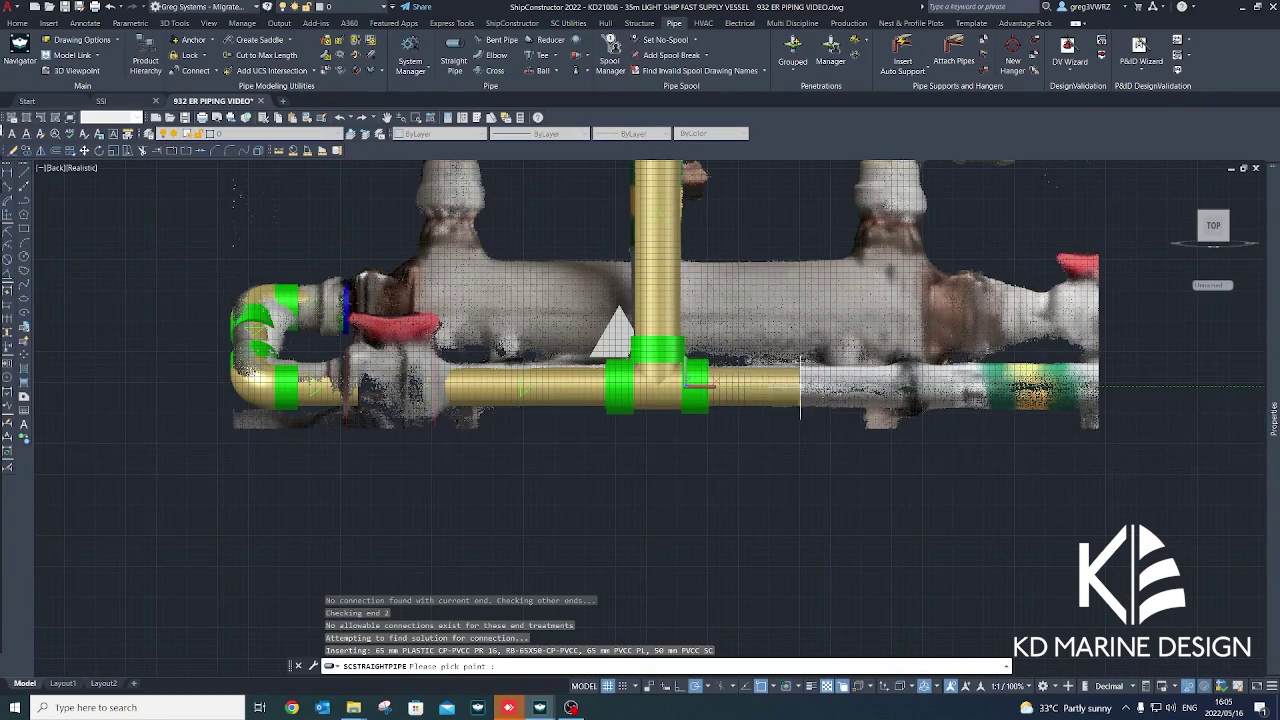
key("Escape")
scroll(789, 477, "down", 2)
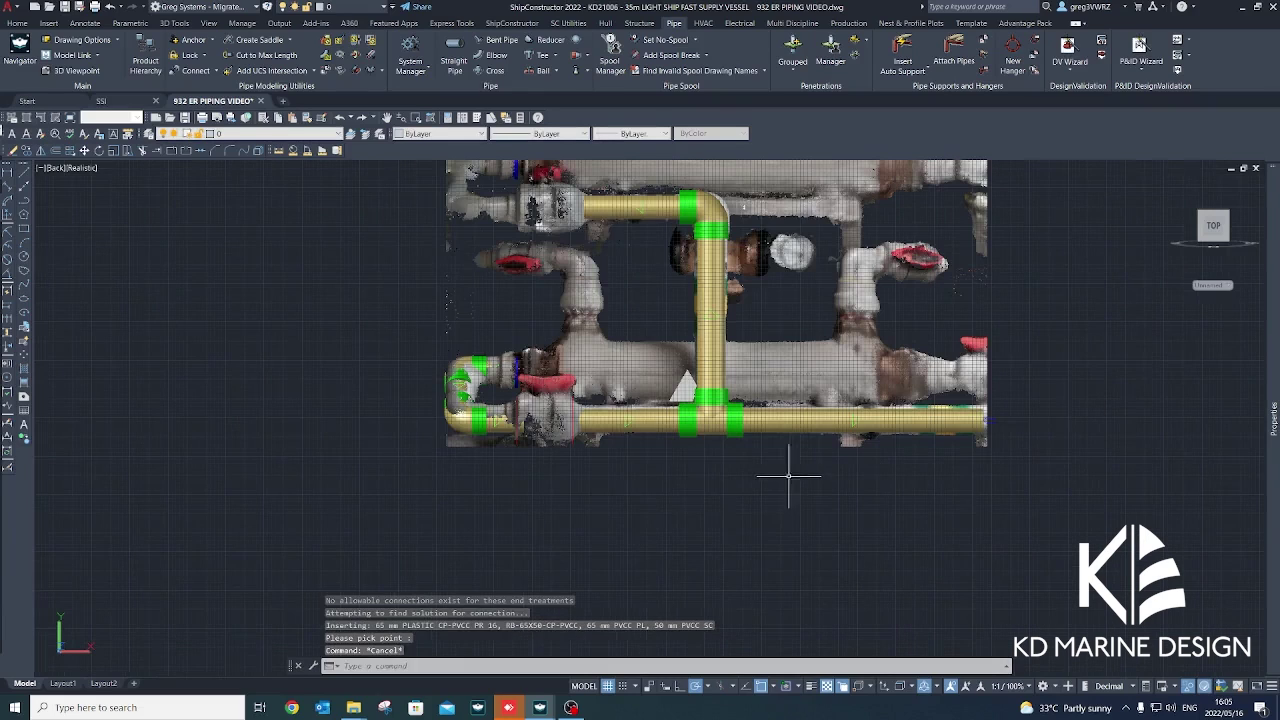
Insert the BL-2W-50 valve from the equipment library on the open end of the upper horizontal pipe, with its handle pointing up.
middle_click_drag(661, 488, 723, 596)
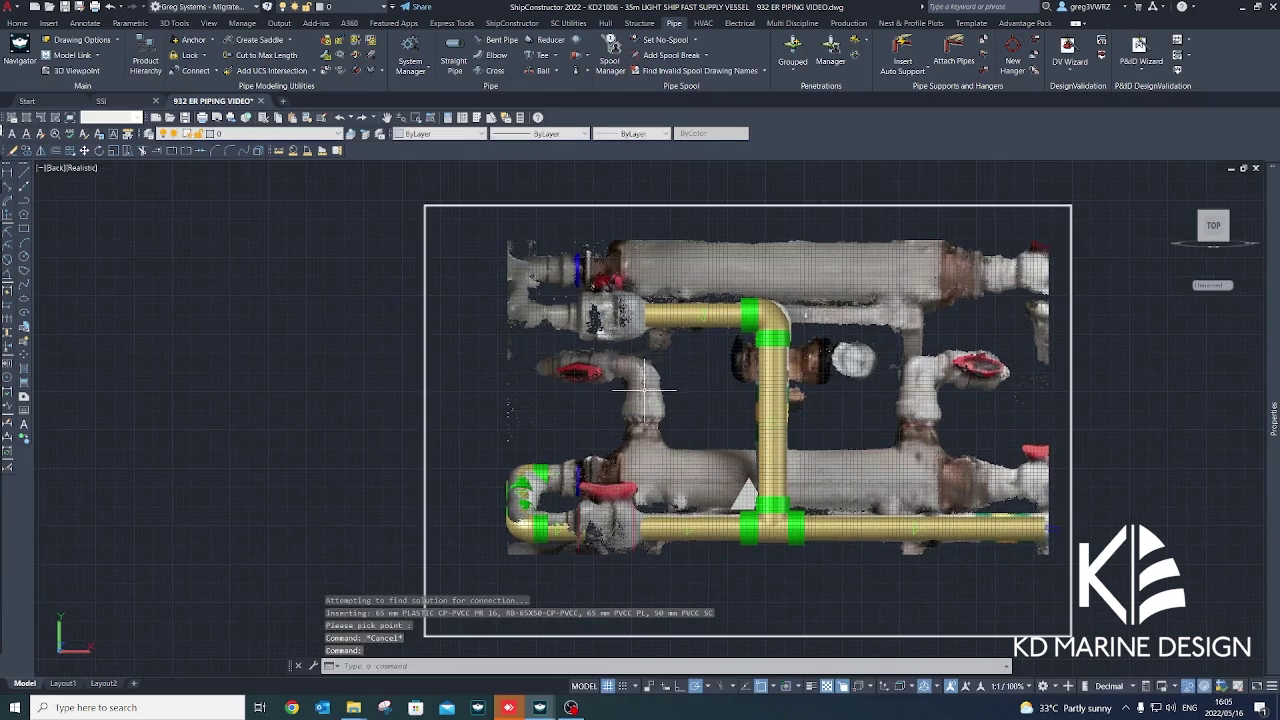
left_click(55, 167)
left_click(82, 285)
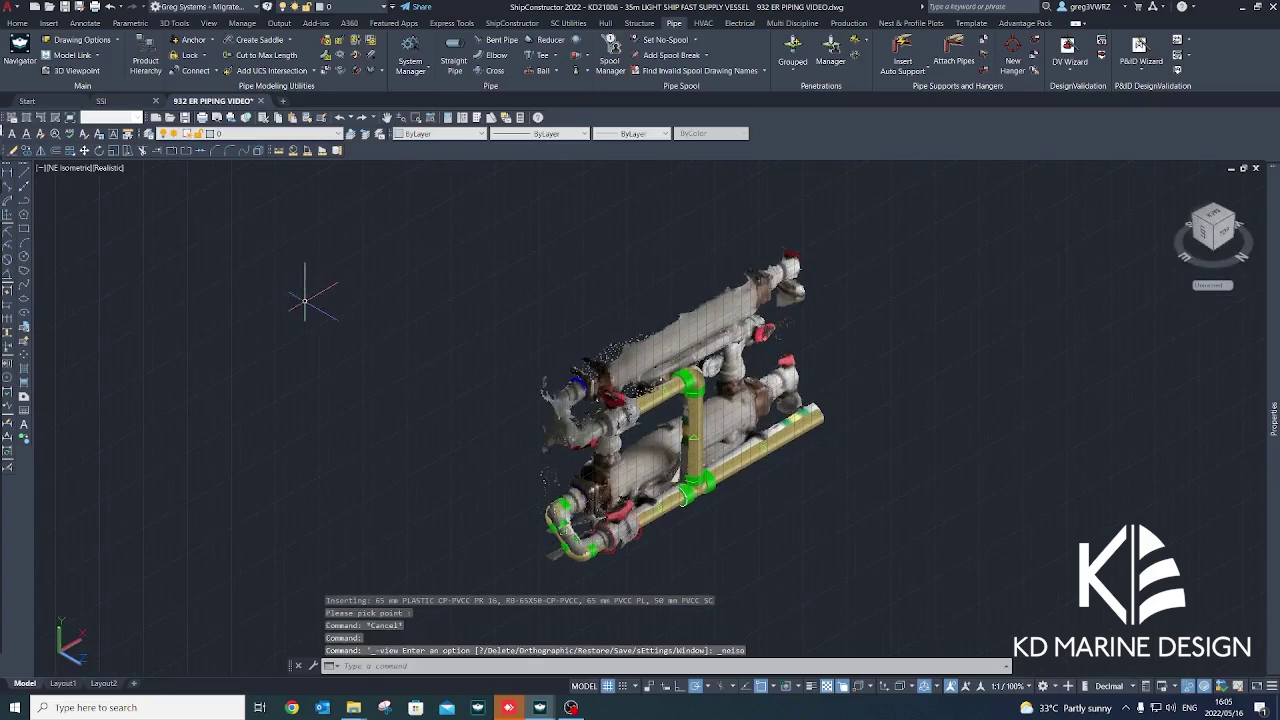
scroll(551, 455, "up", 7)
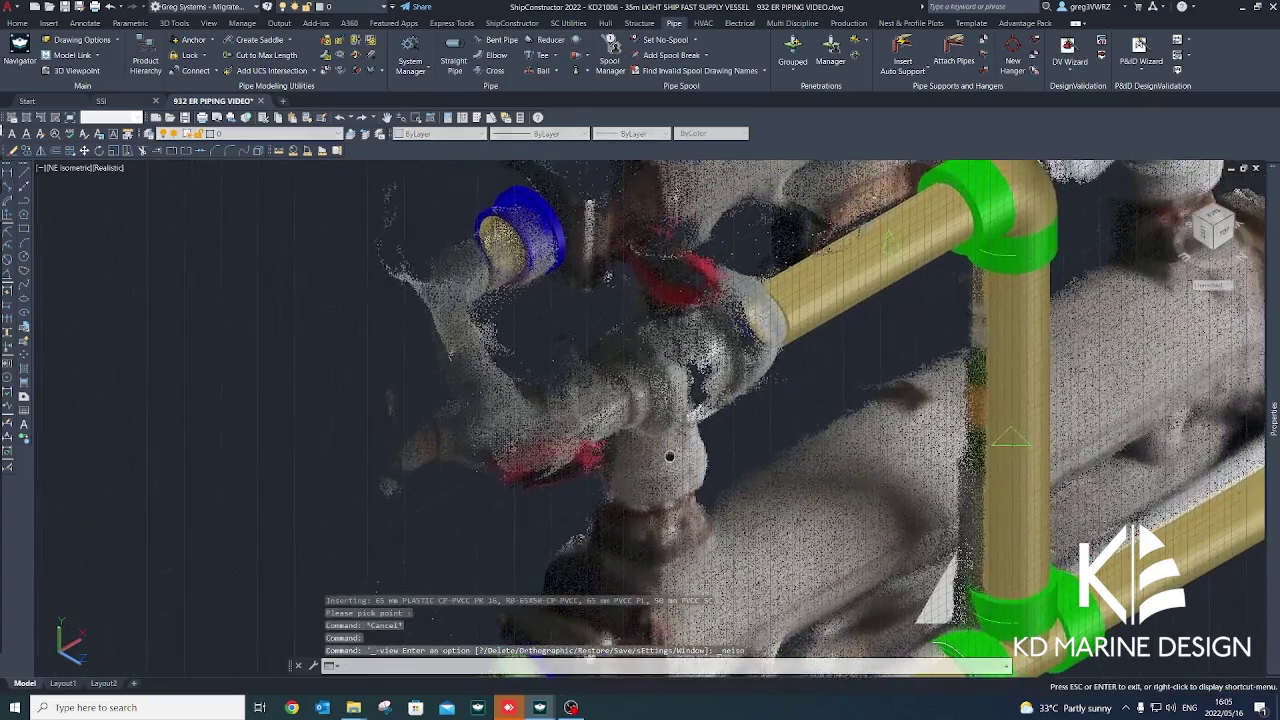
left_click(790, 23)
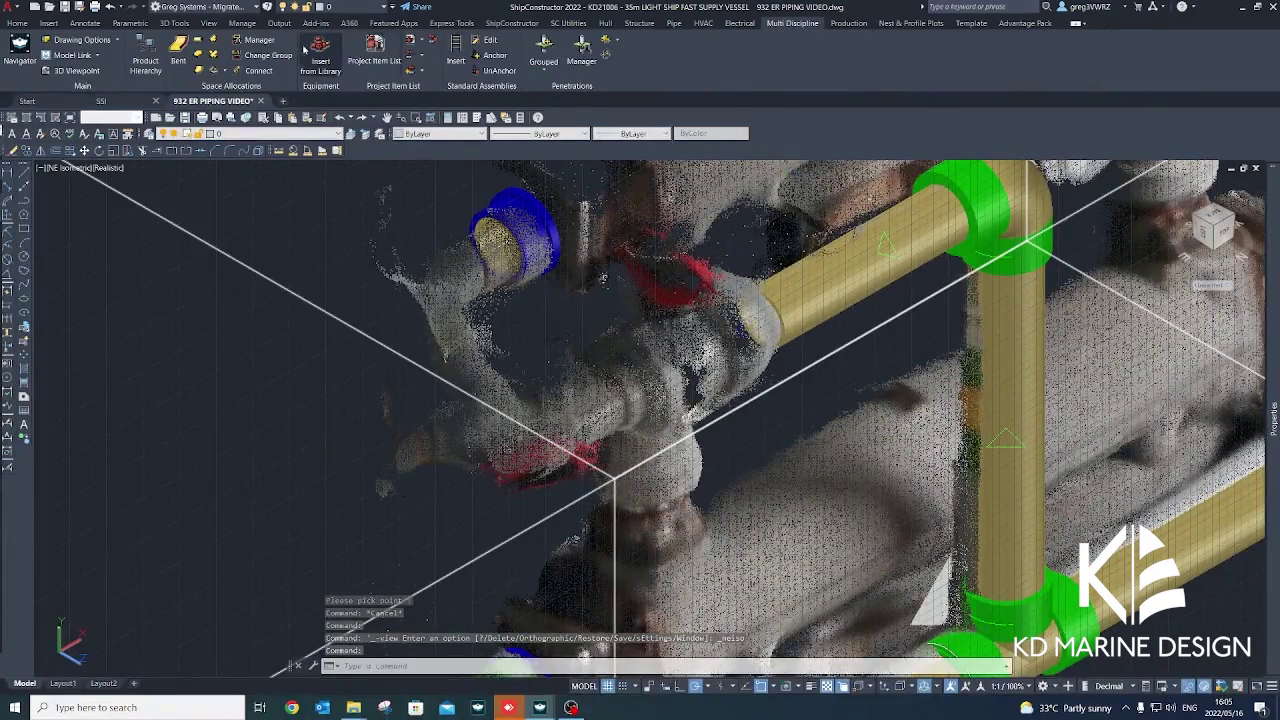
left_click(320, 52)
left_click(313, 435)
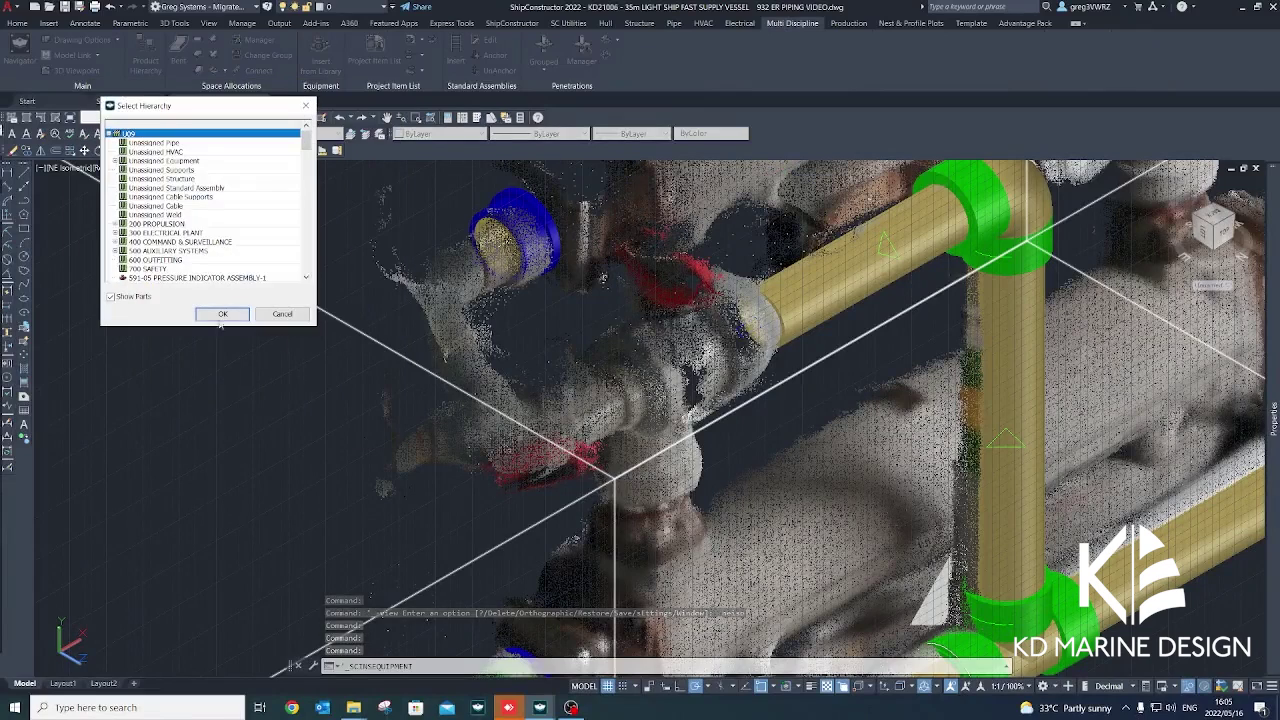
left_click(222, 318)
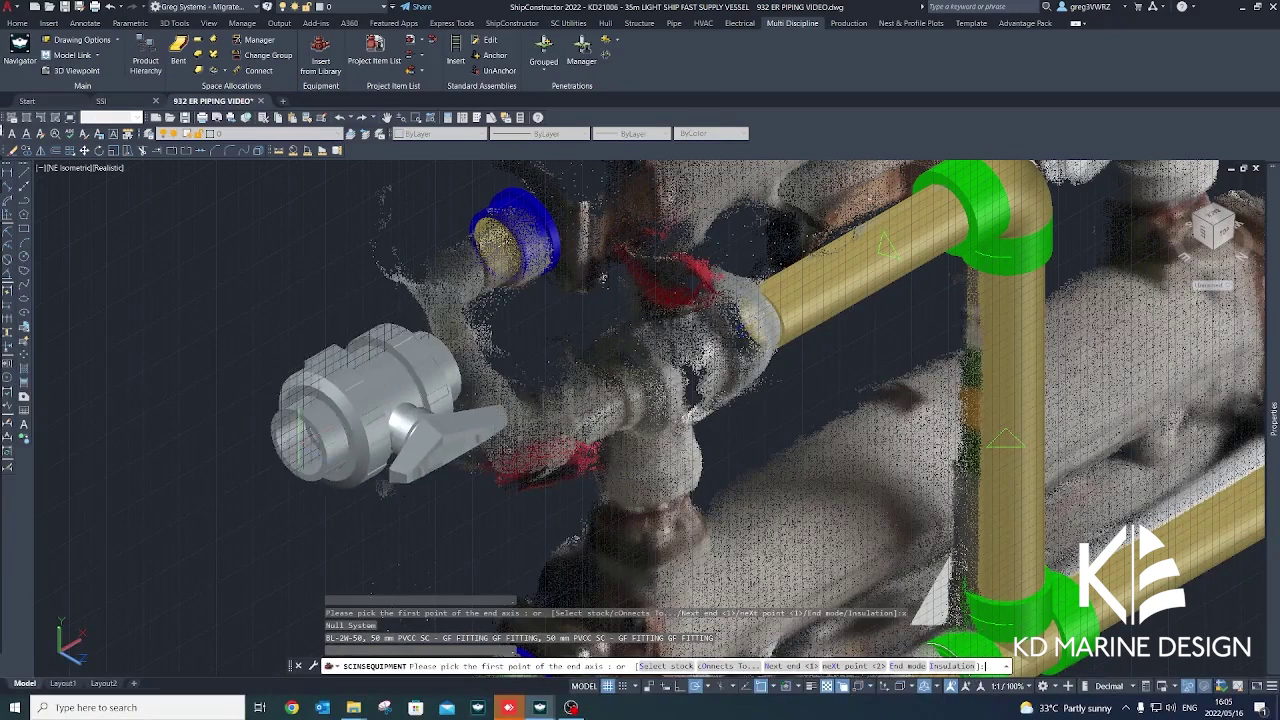
left_click(758, 318)
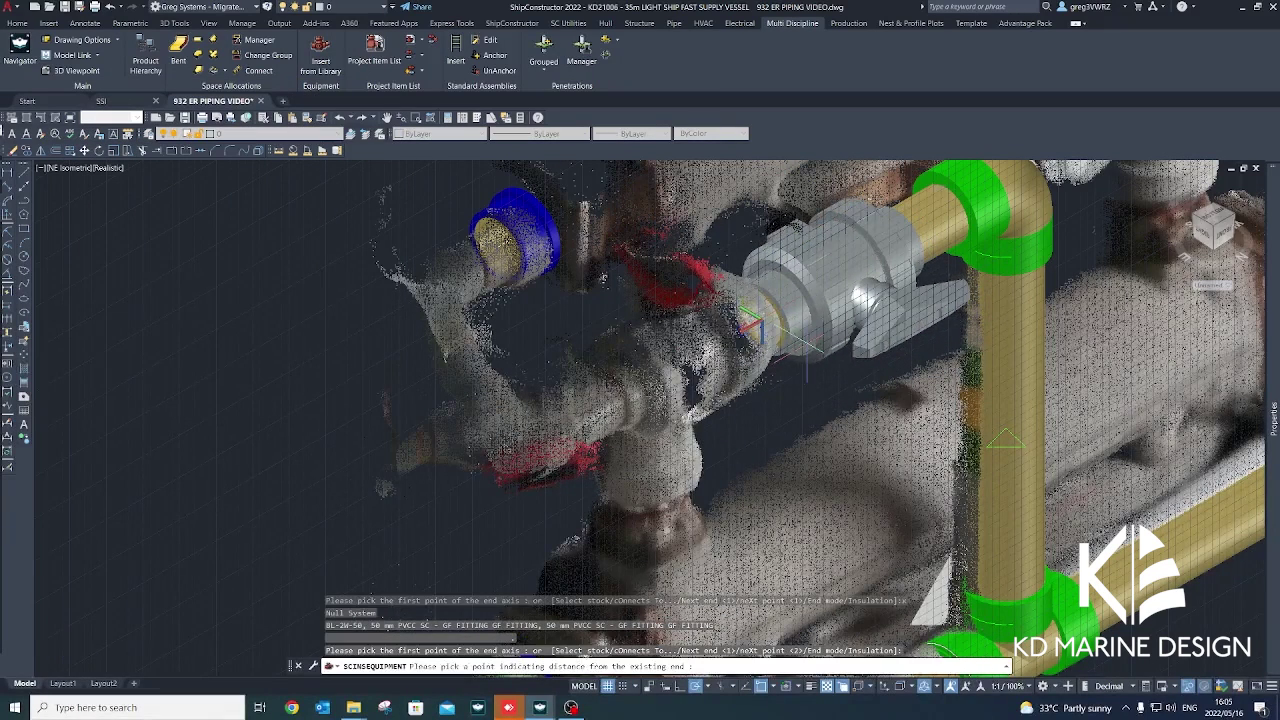
left_click(462, 476)
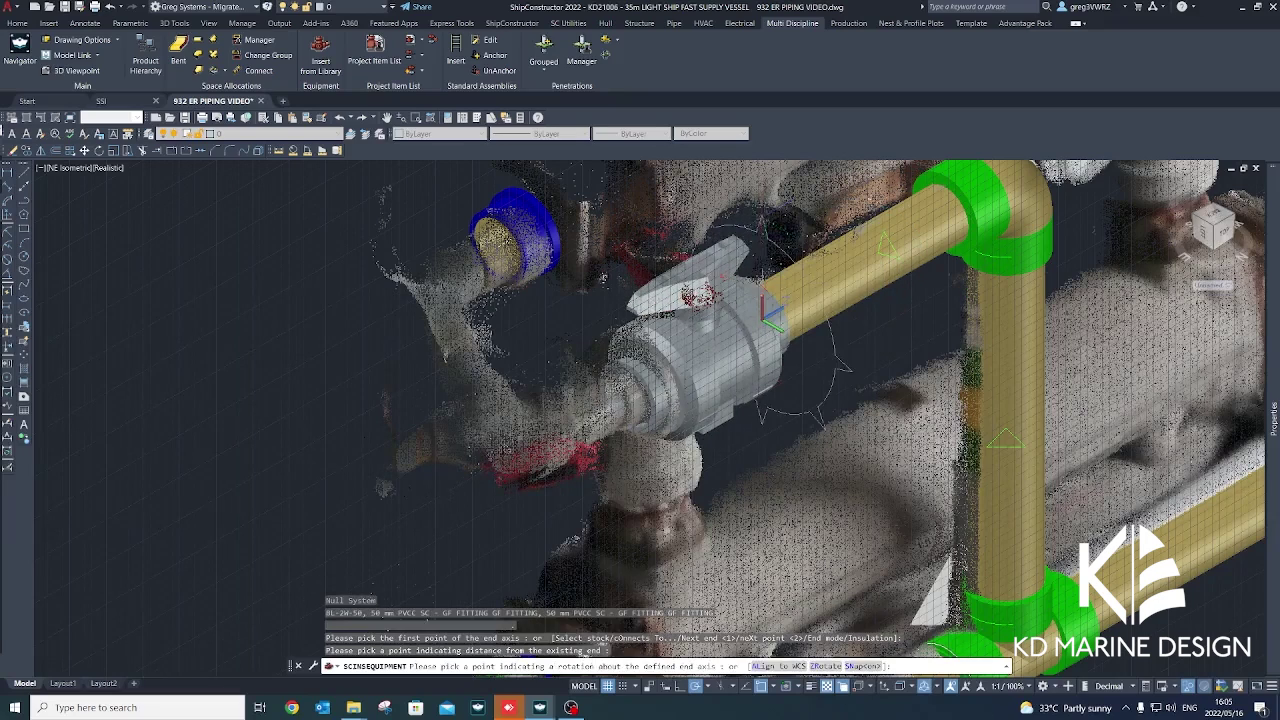
left_click(777, 243)
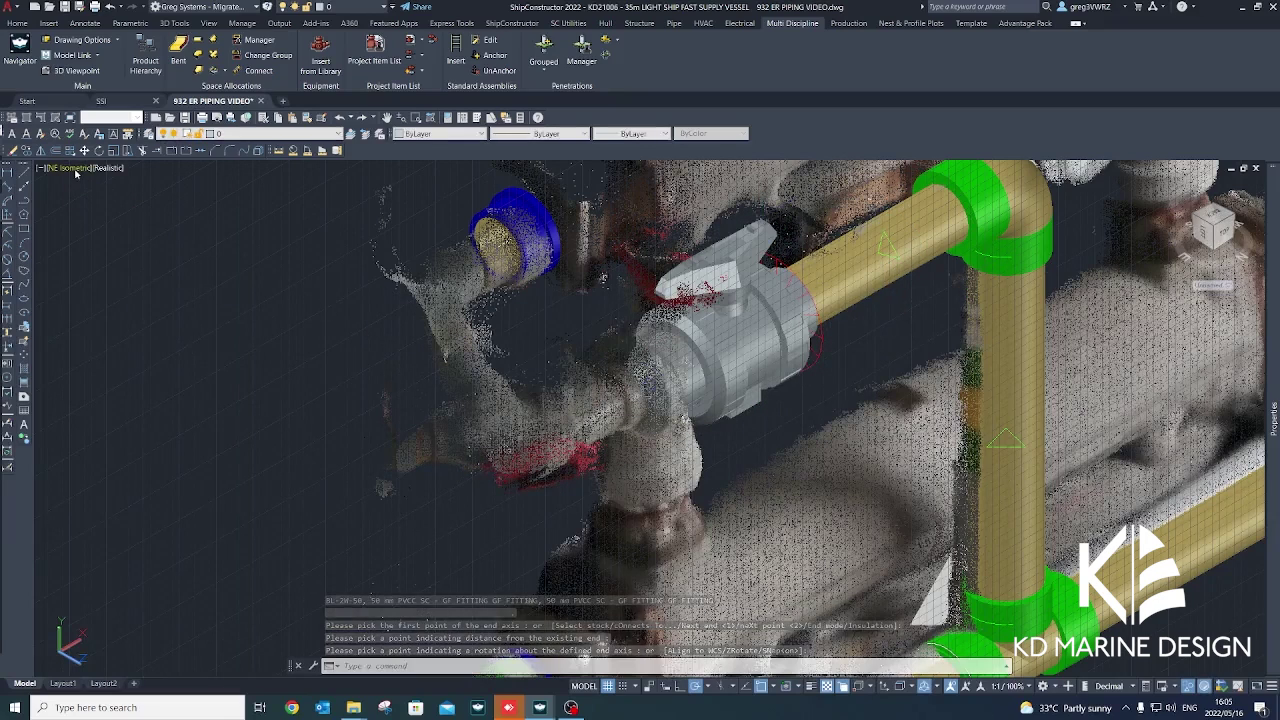
Move the valve along the pipe axis until it lines up with the scanned upper valve.
left_click(75, 169)
left_click(114, 251)
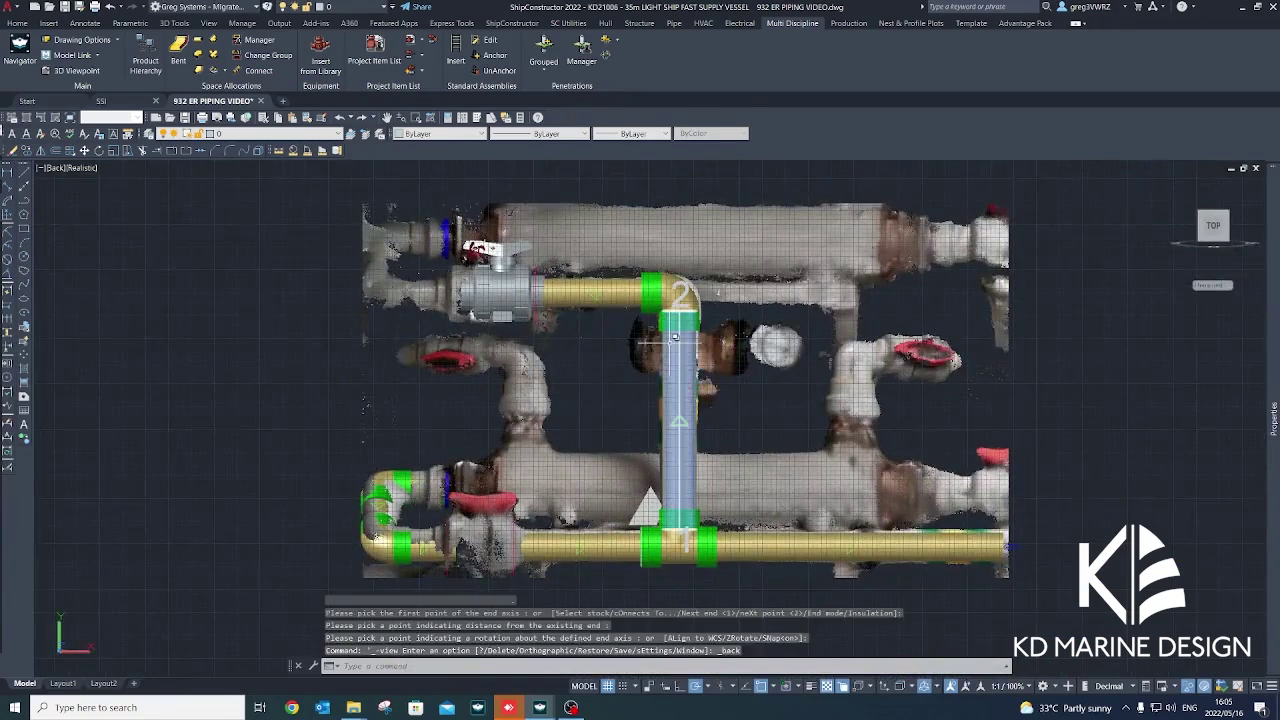
scroll(462, 275, "up", 4)
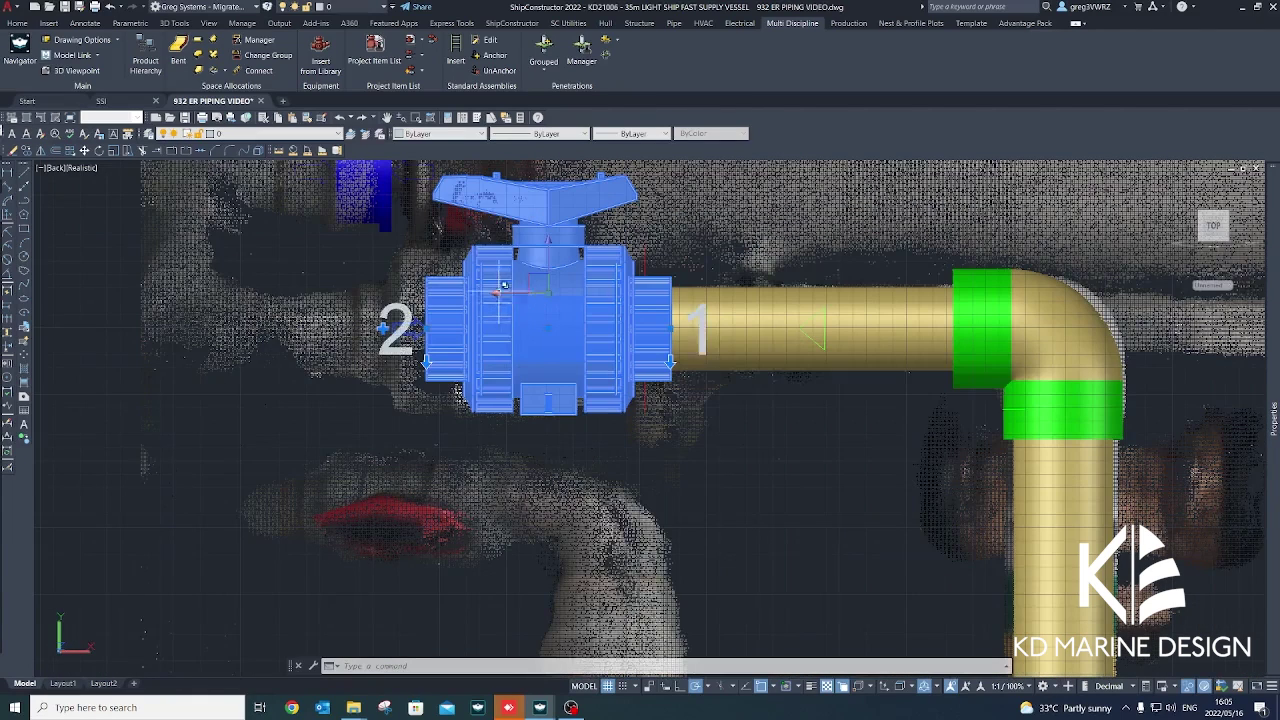
left_click(499, 289)
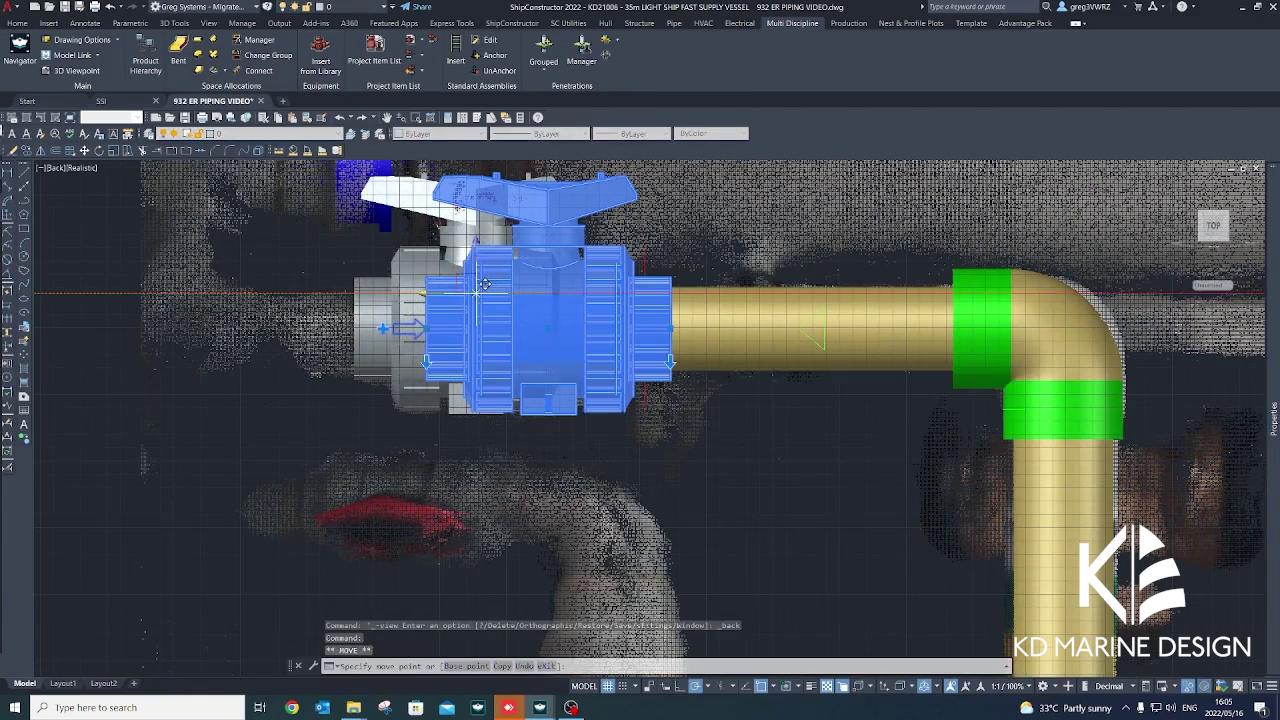
left_click(484, 286)
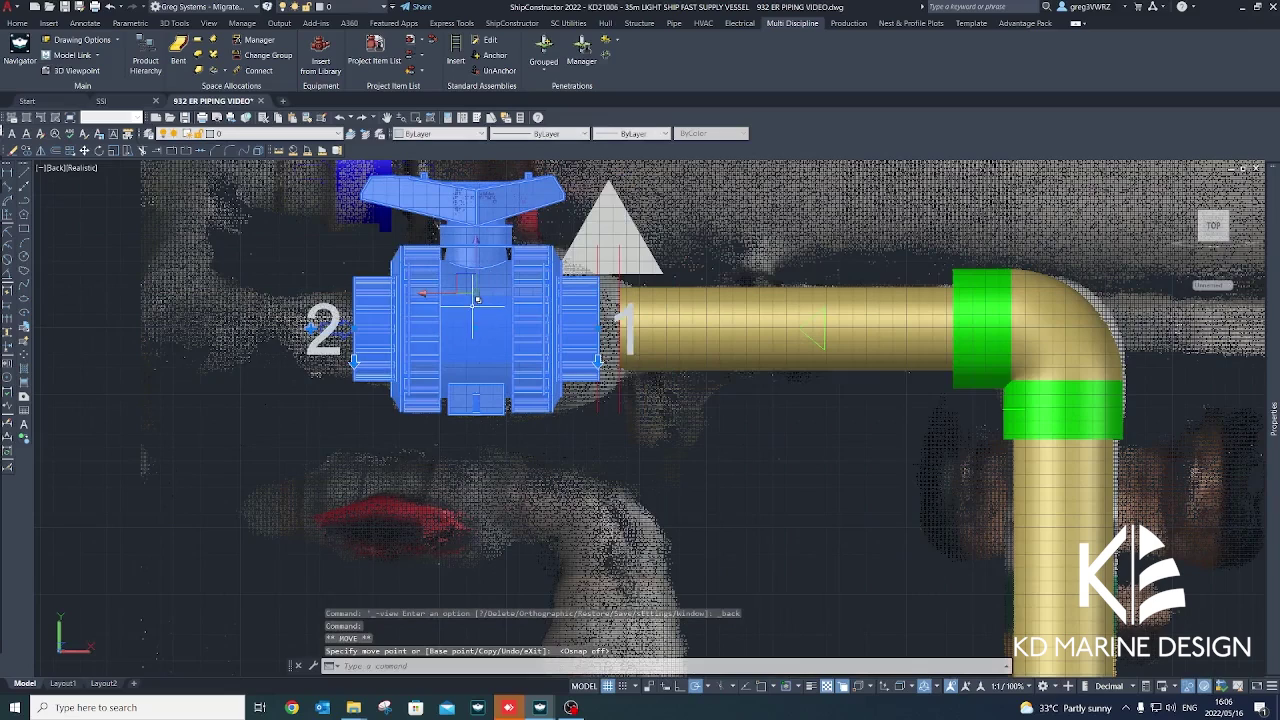
scroll(505, 336, "down", 3)
scroll(463, 305, "up", 2)
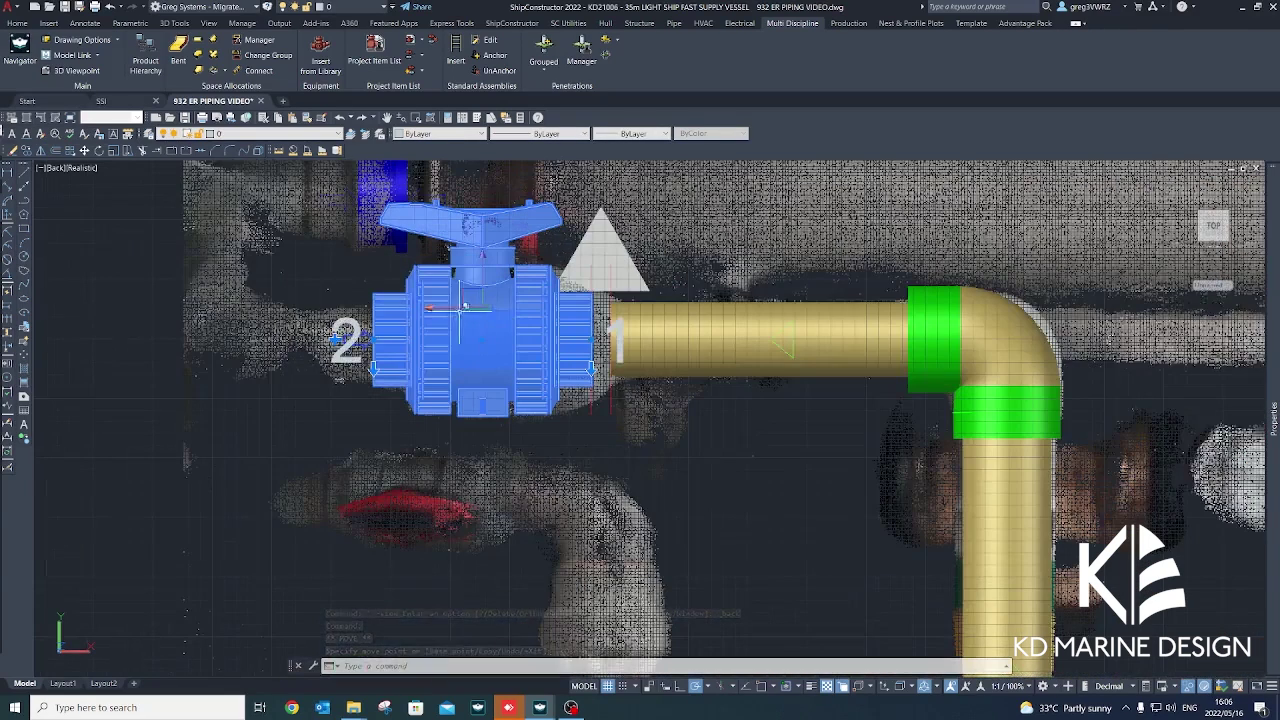
left_click(429, 310)
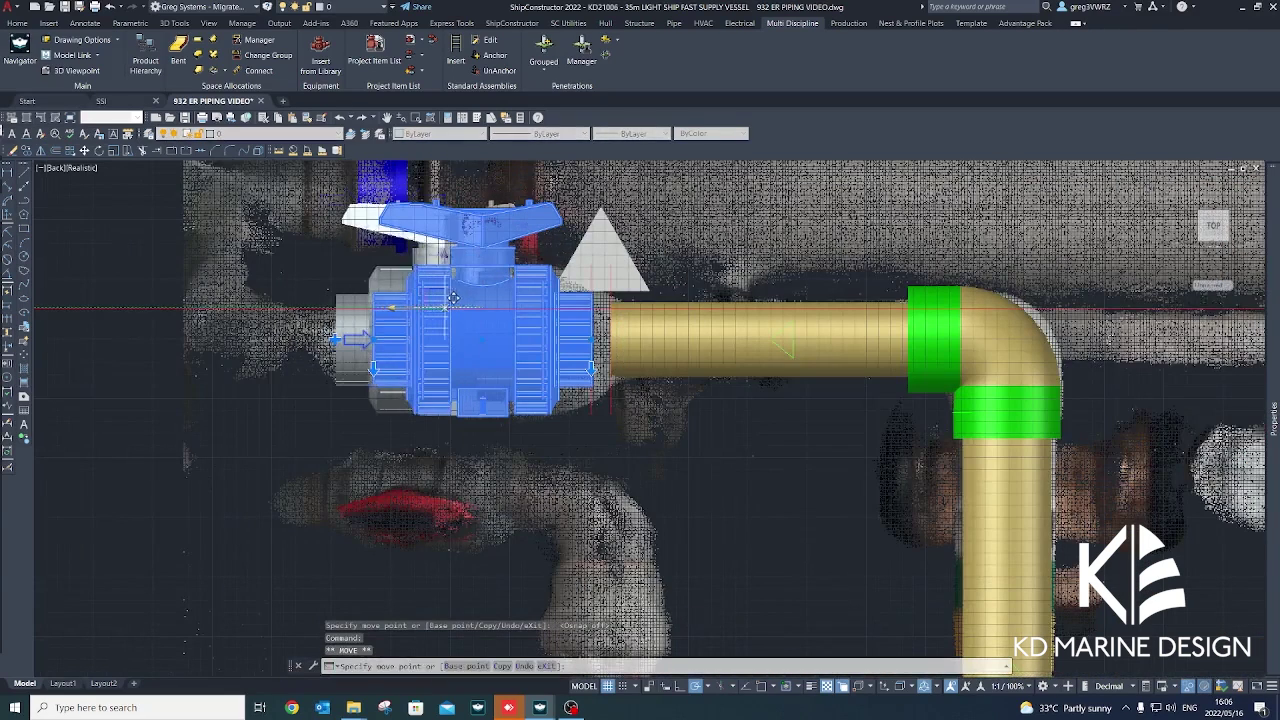
left_click(509, 308)
key("Escape")
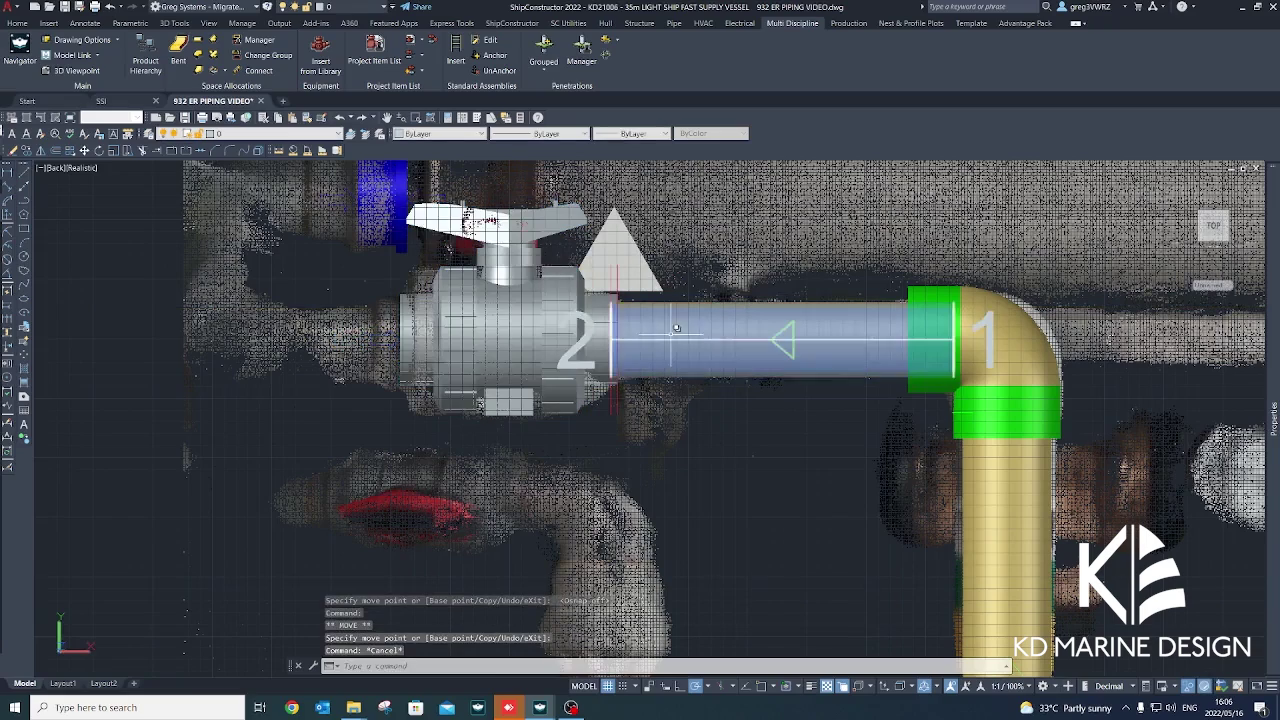
Delete the connection marker beside the valve and stretch the upper pipe's end to meet the valve port.
left_click(669, 340)
key("Escape")
left_click(631, 272)
key("Delete")
left_click(633, 321)
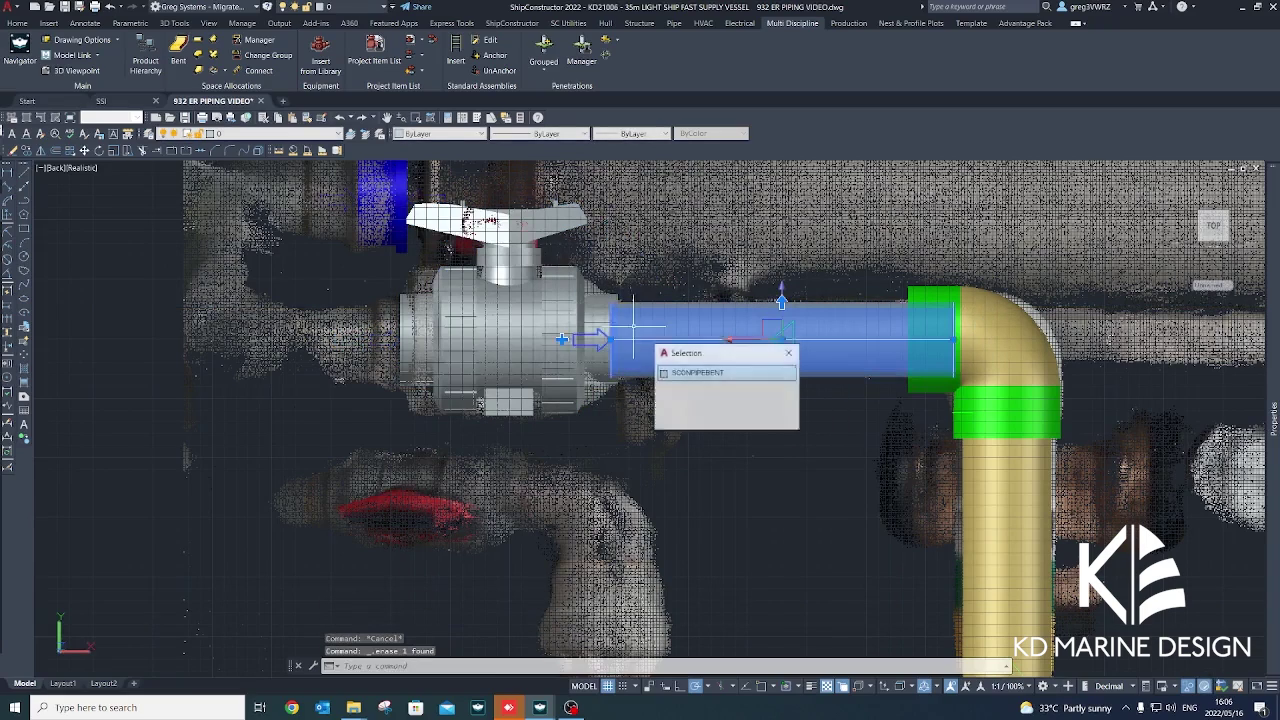
left_click(612, 340)
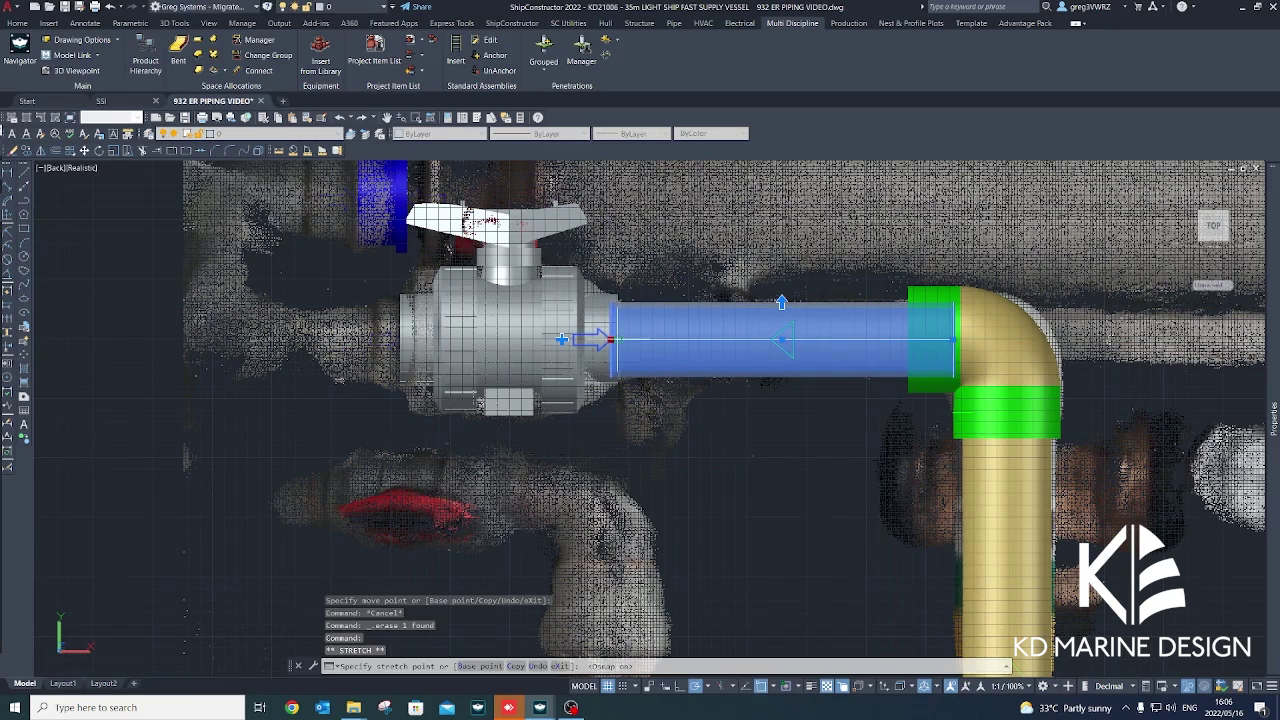
key("Escape")
Add a short straight pipe from the valve's free port to the scanned upper bend.
scroll(489, 224, "down", 3)
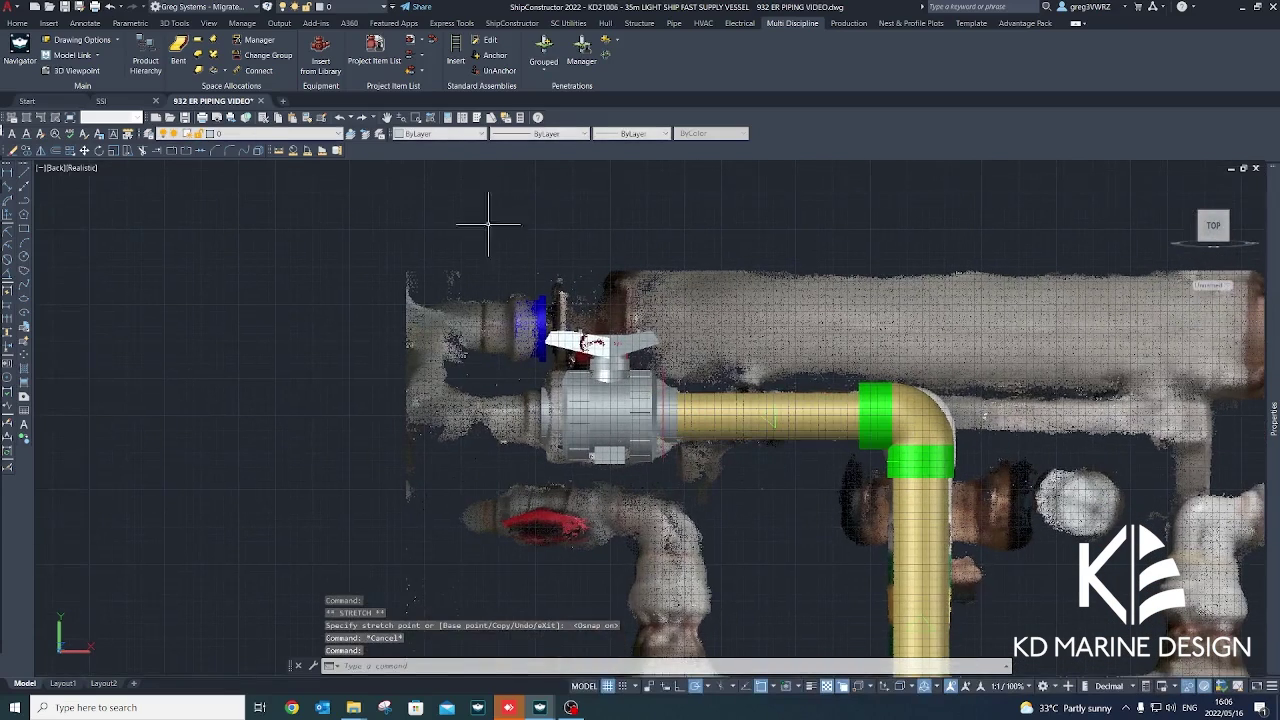
left_click(674, 23)
left_click(453, 50)
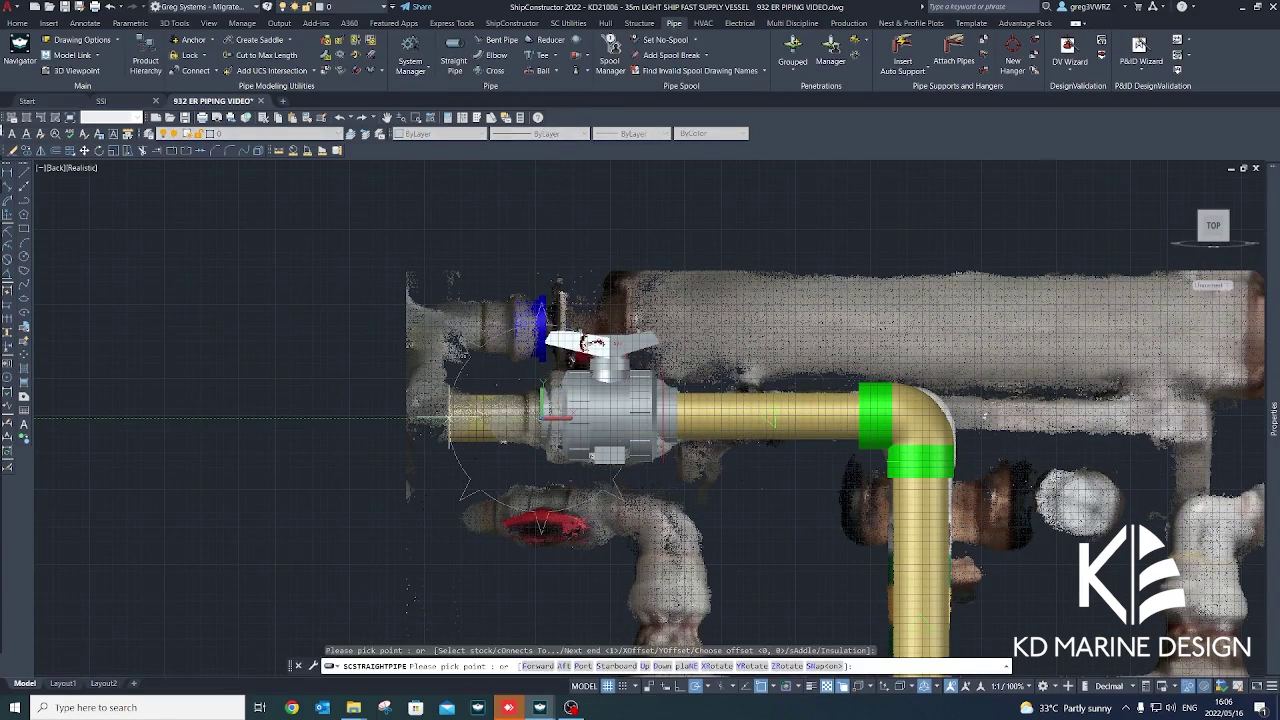
scroll(440, 260, "down", 2)
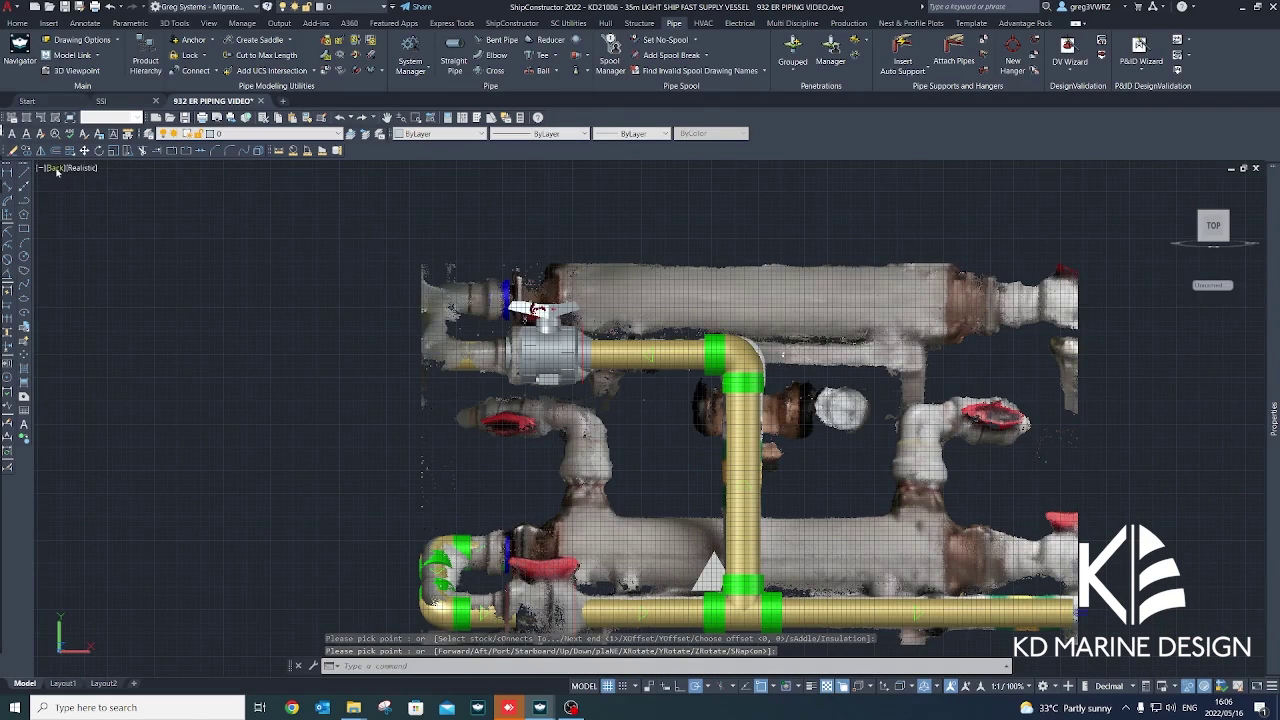
Place a 50 mm elbow of stock E90-50-CP-PVCC on the short pipe's open end, rotated to follow the scanned bend.
left_click(63, 174)
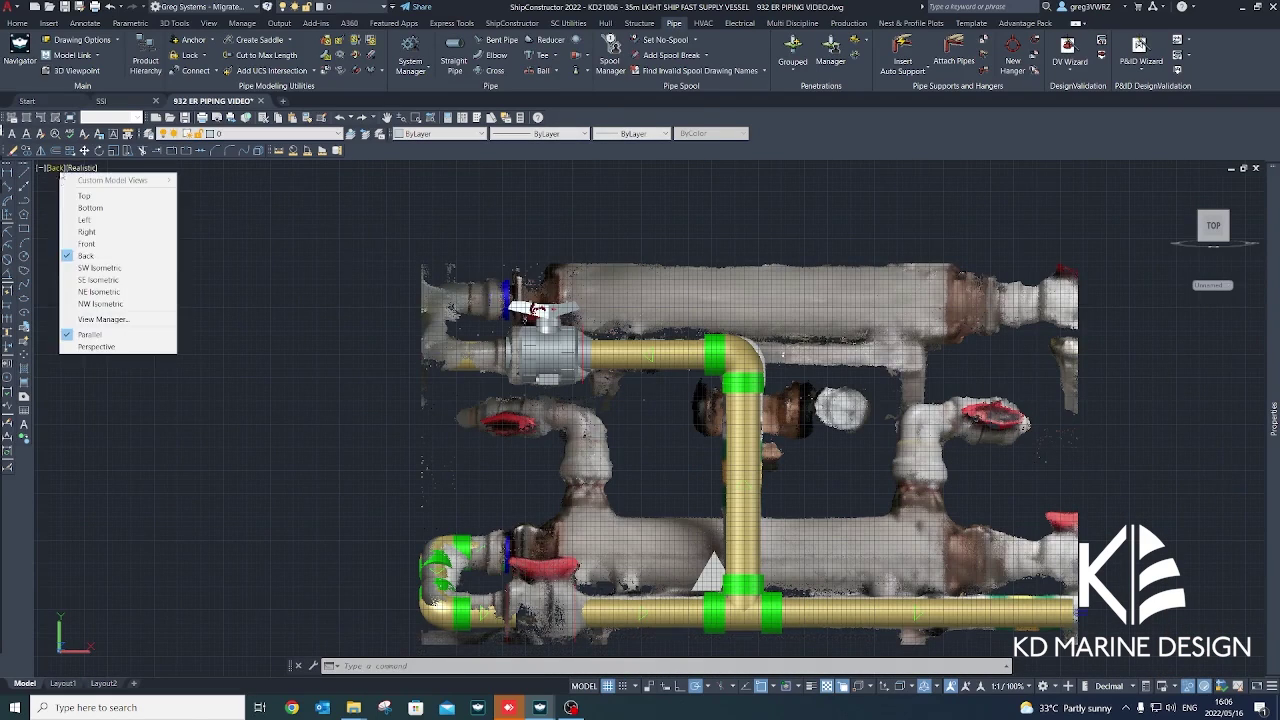
left_click(90, 289)
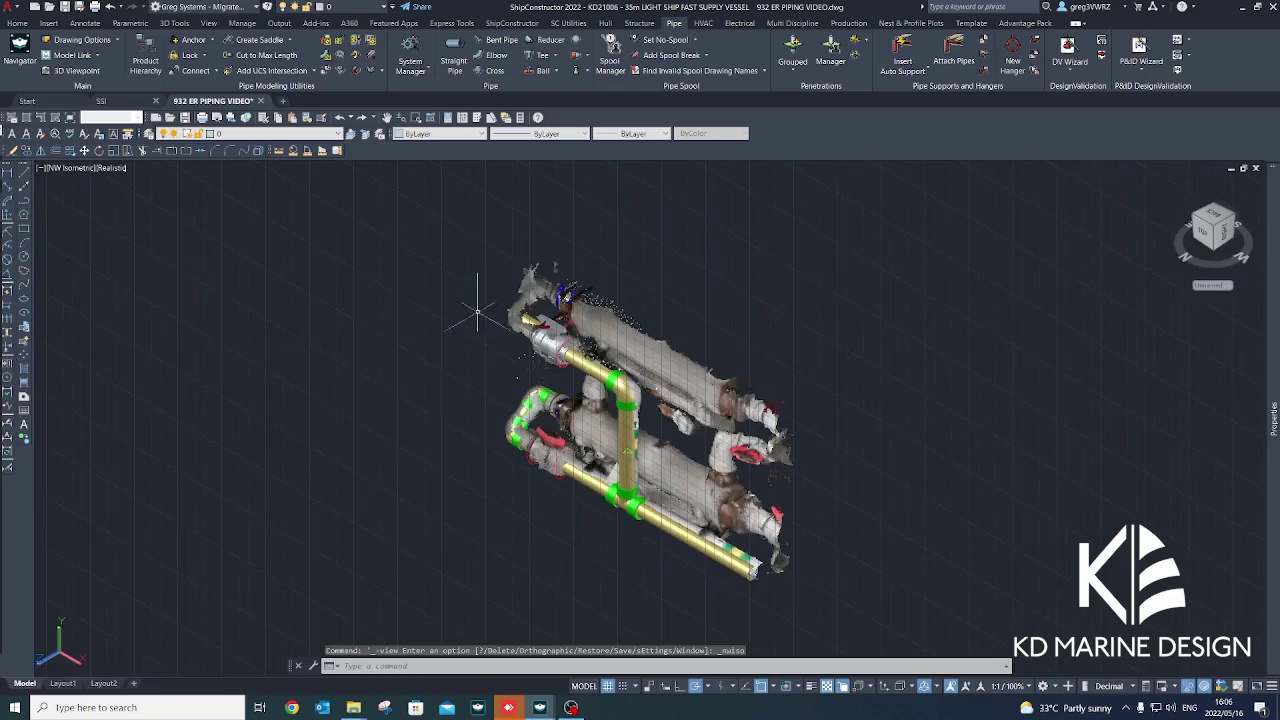
scroll(477, 313, "up", 10)
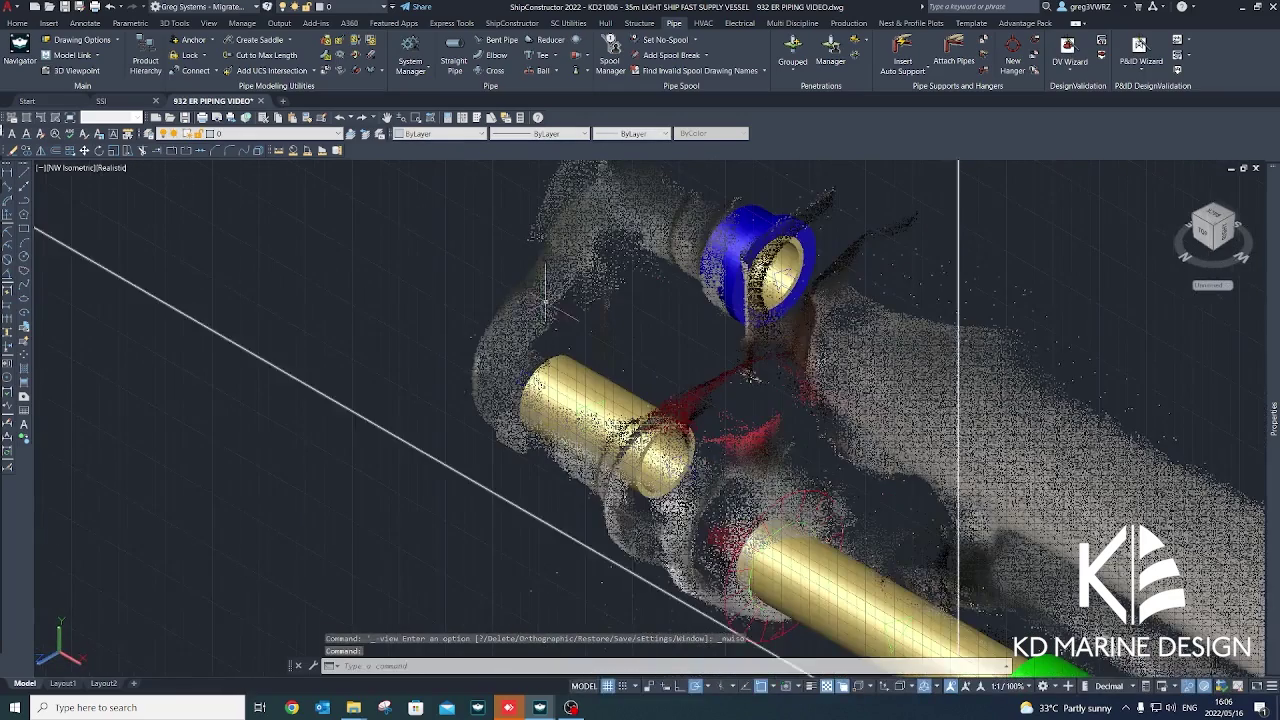
left_click(490, 55)
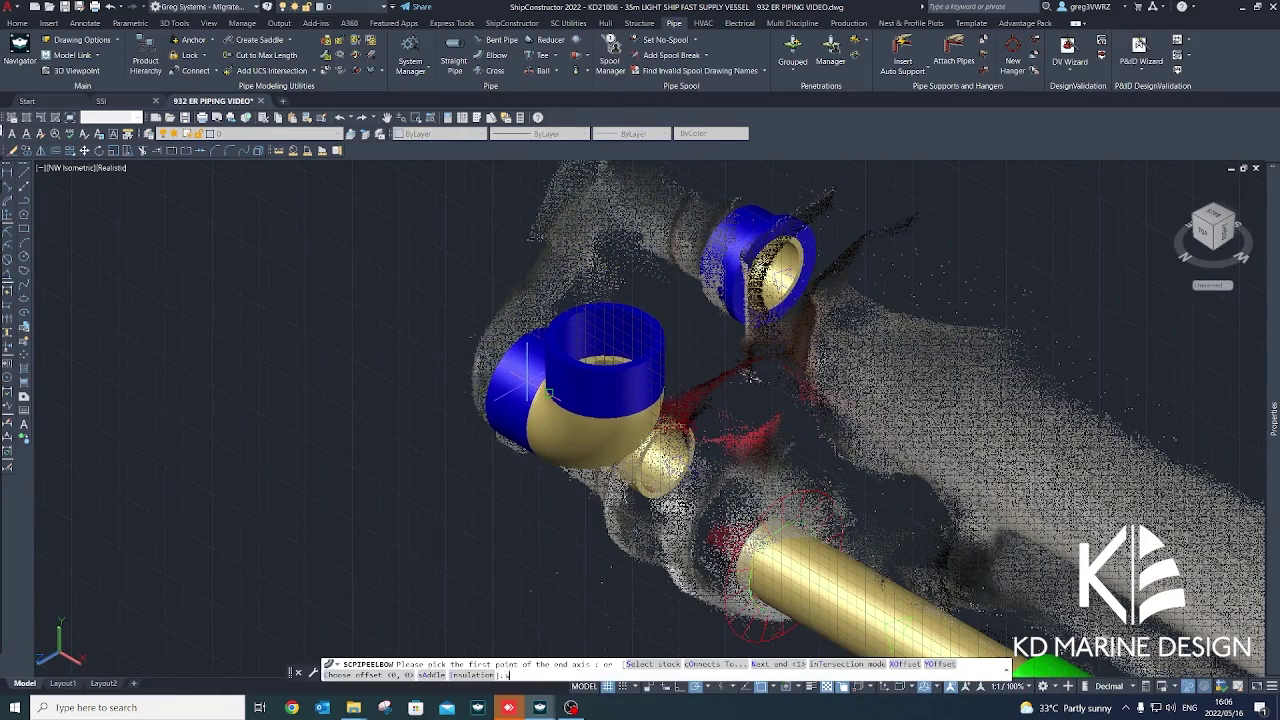
key("Return")
left_click(264, 340)
left_click(411, 409)
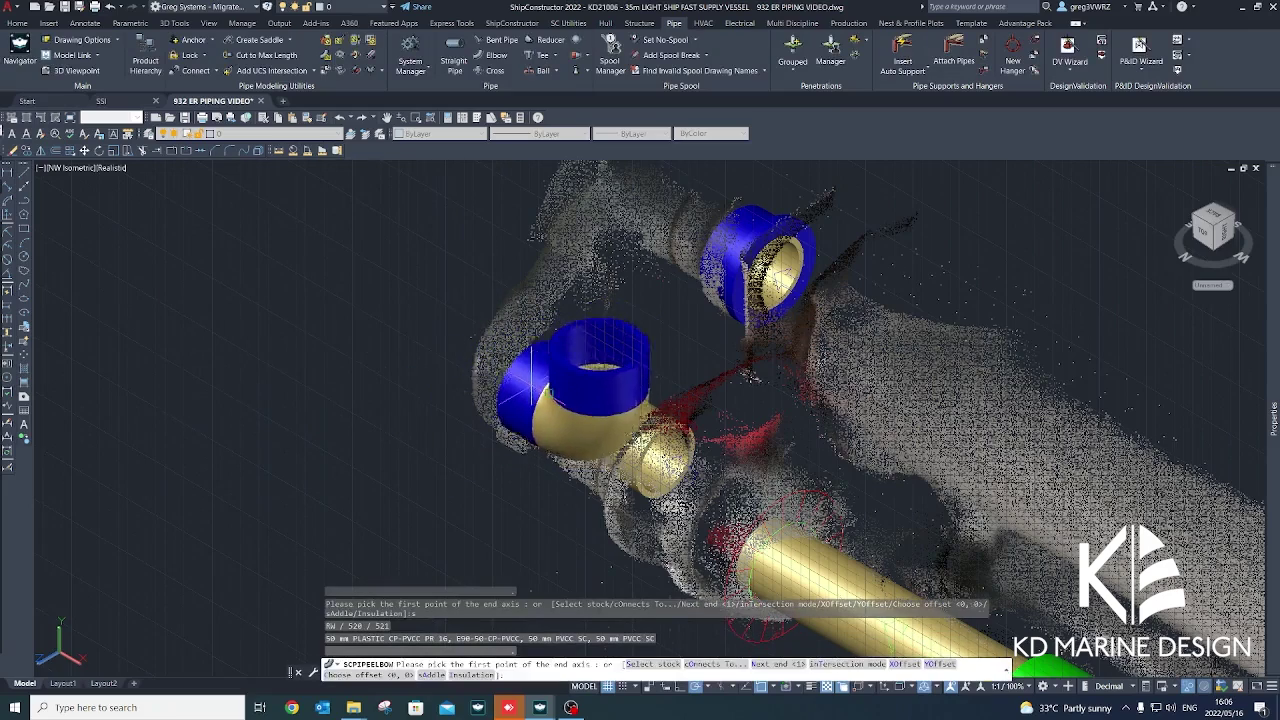
left_click(537, 383)
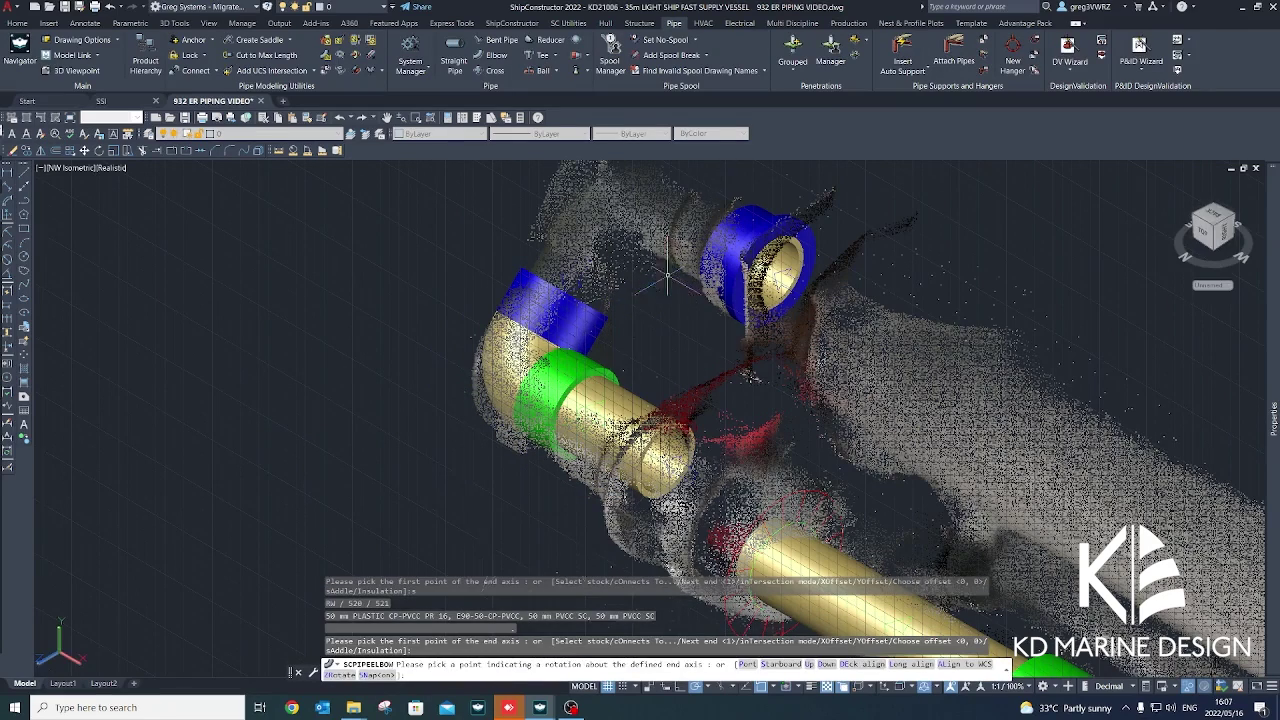
left_click(668, 275)
Add a short straight pipe from the new elbow's open end along the scan towards the second bend.
middle_click_drag(632, 294, 552, 355)
left_click(455, 55)
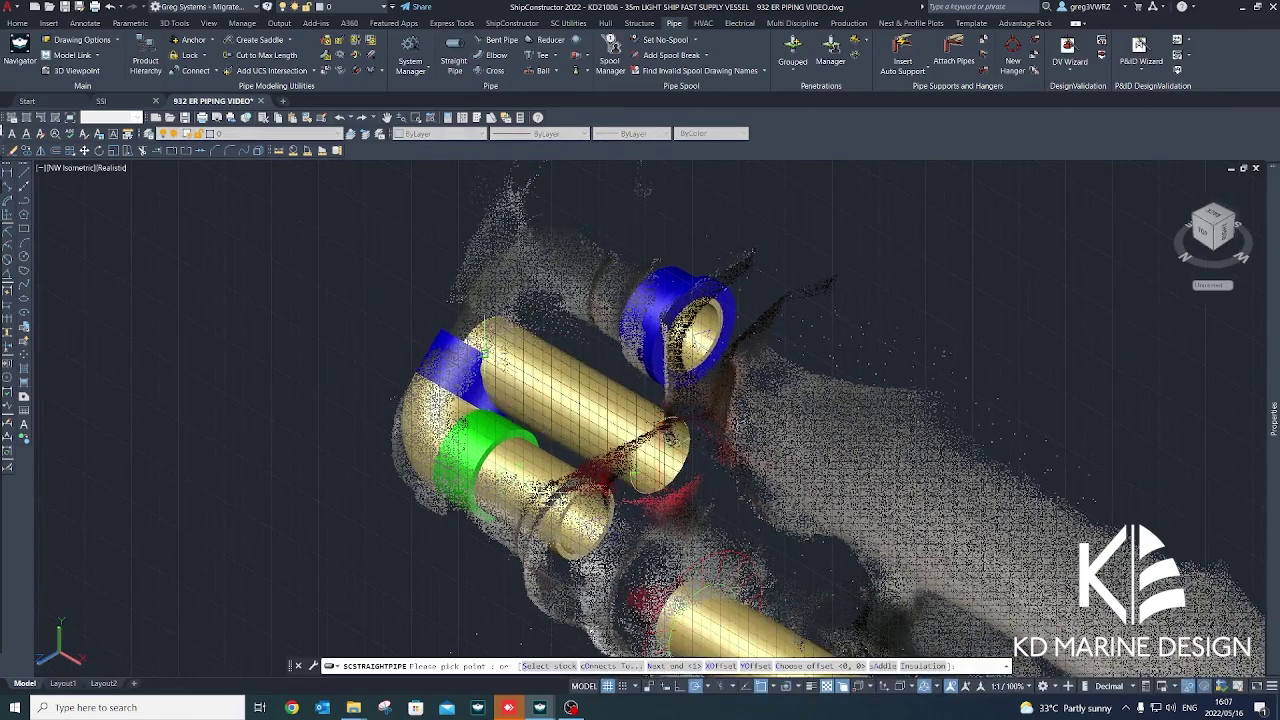
left_click(485, 356)
left_click(508, 286)
Try to place a second elbow on the short connecting pipe, rotated towards the blue end fitting, and remove it.
left_click(495, 55)
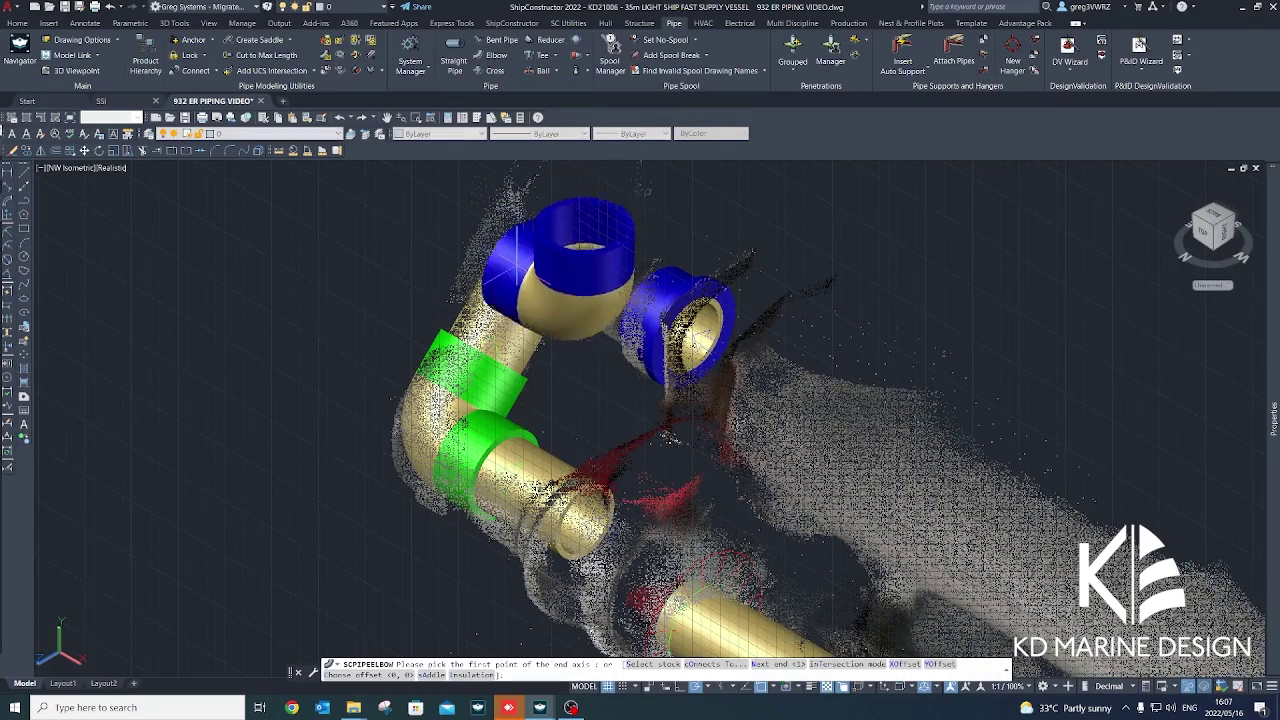
left_click(640, 290)
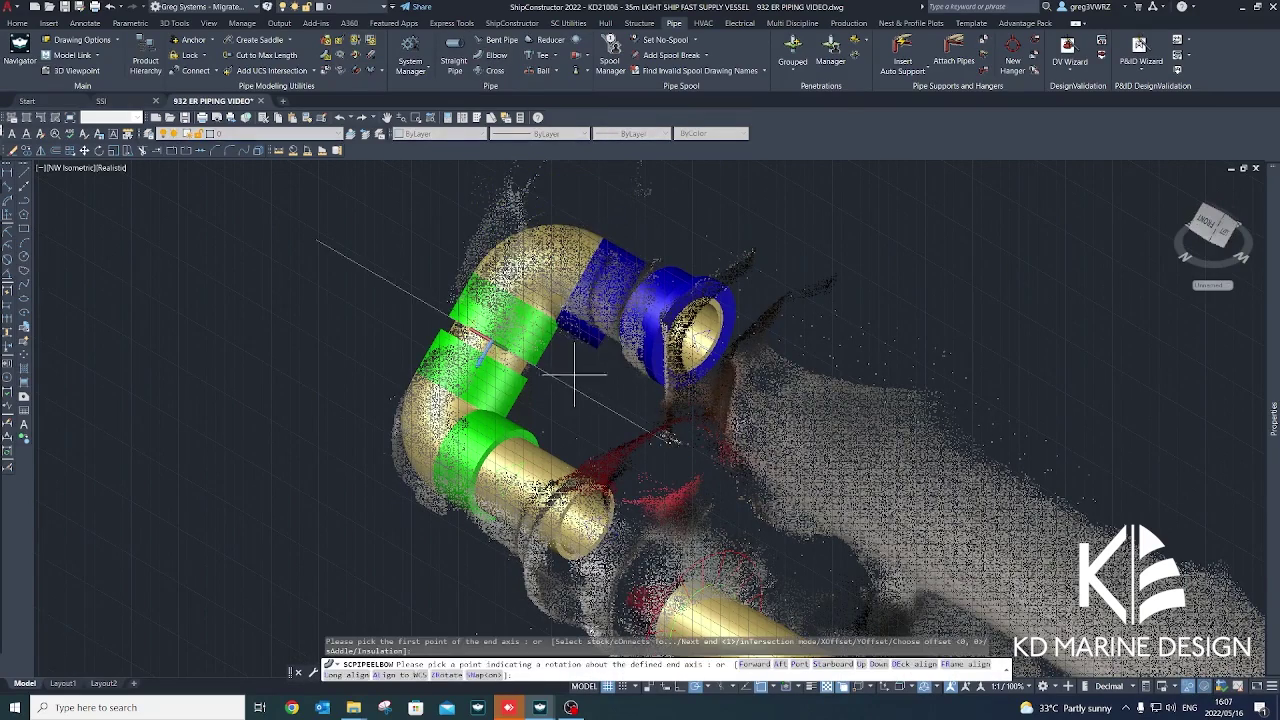
middle_click_drag(565, 357, 680, 390, "shift")
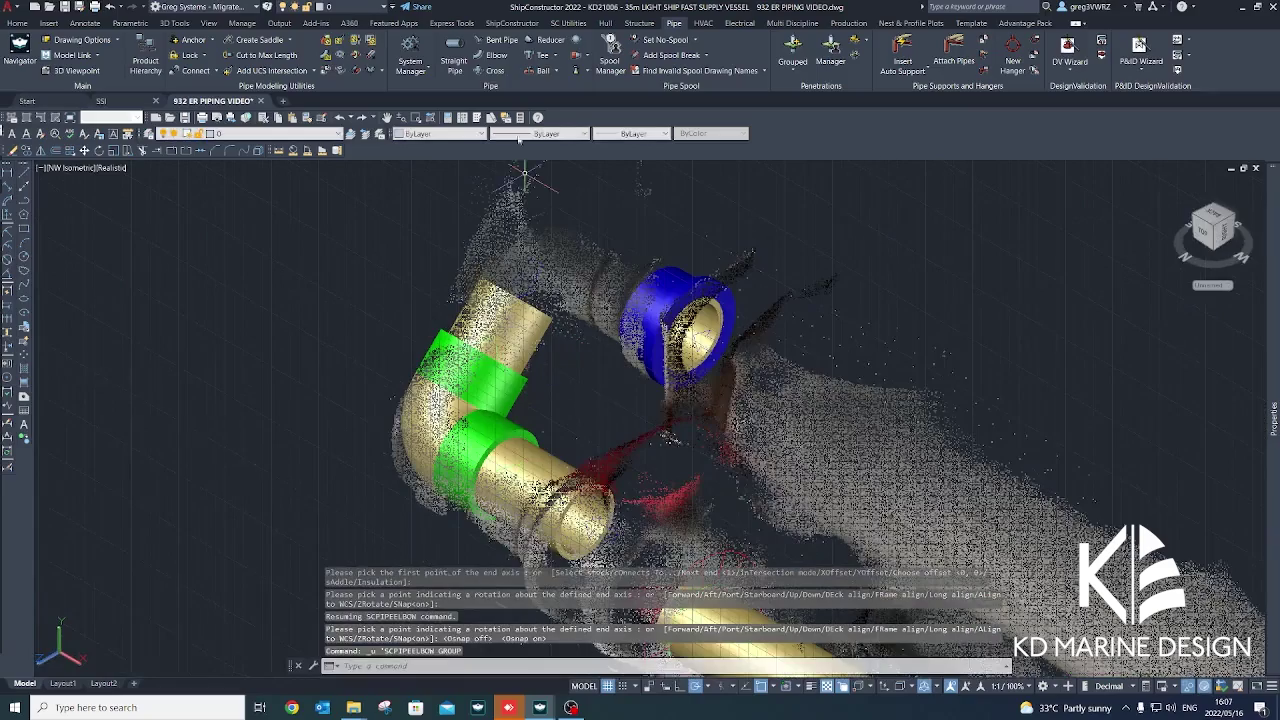
left_click(514, 300)
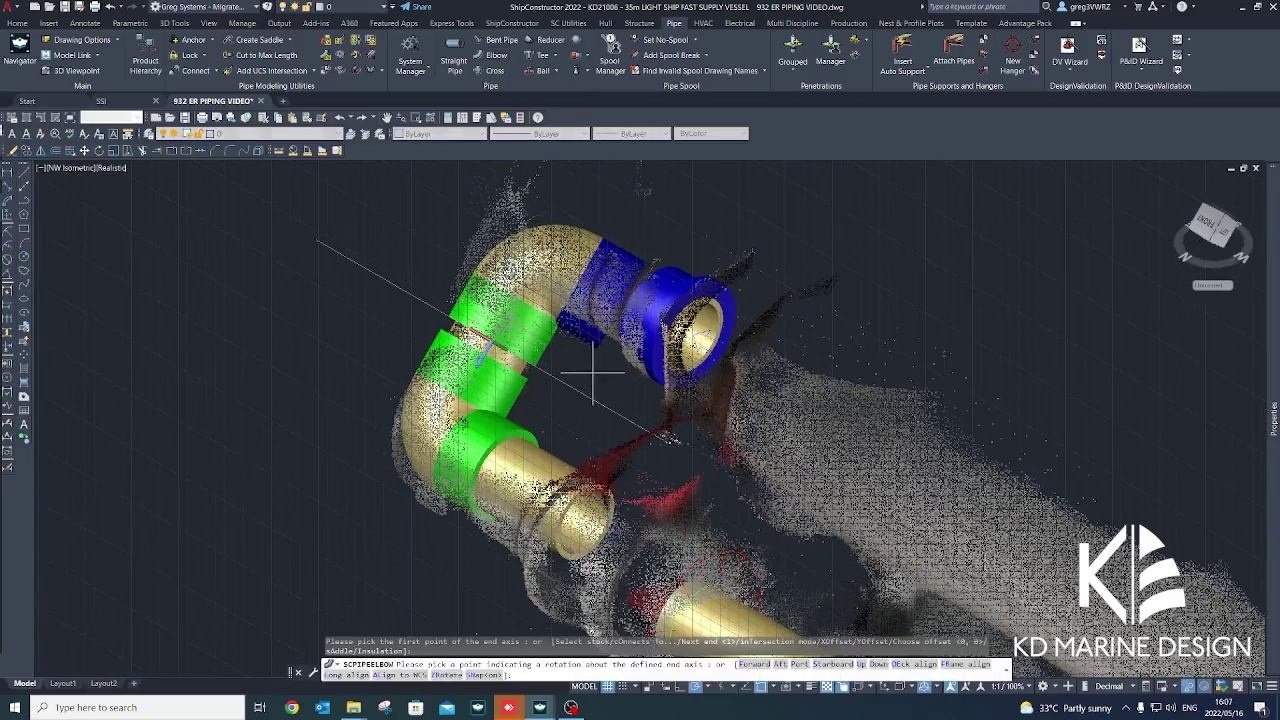
middle_click_drag(593, 374, 655, 291, "shift")
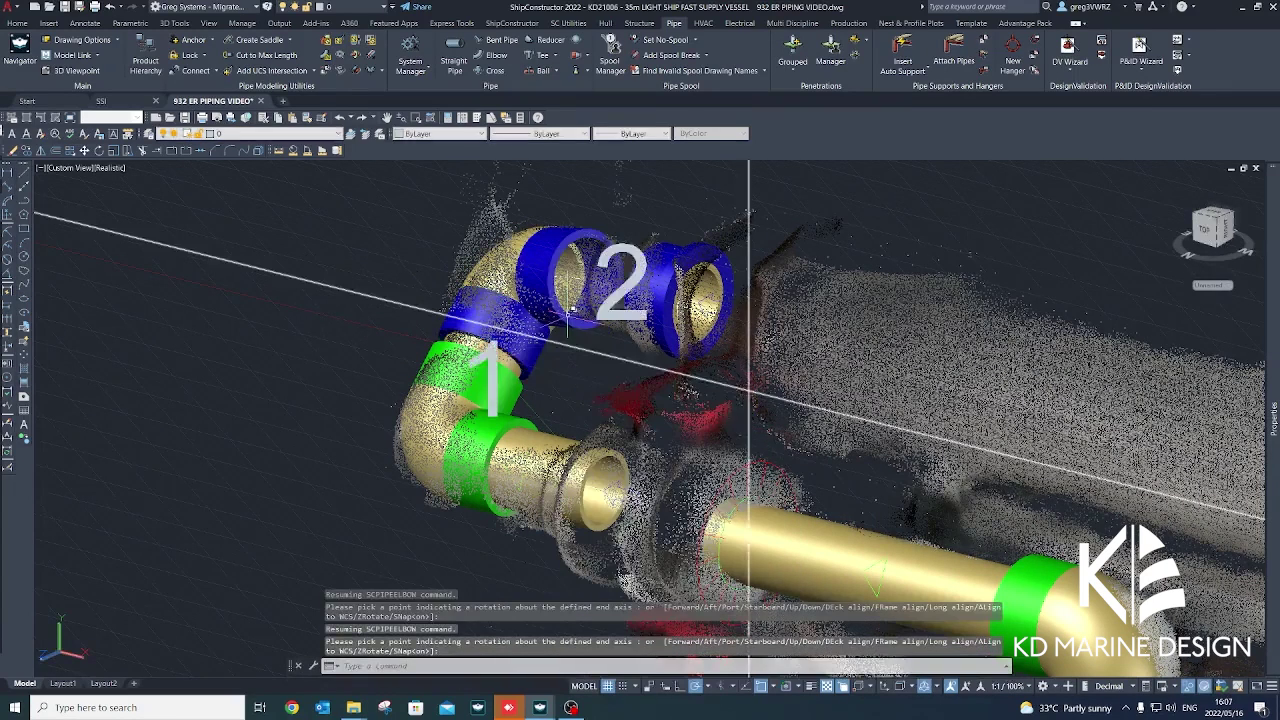
left_click(634, 376)
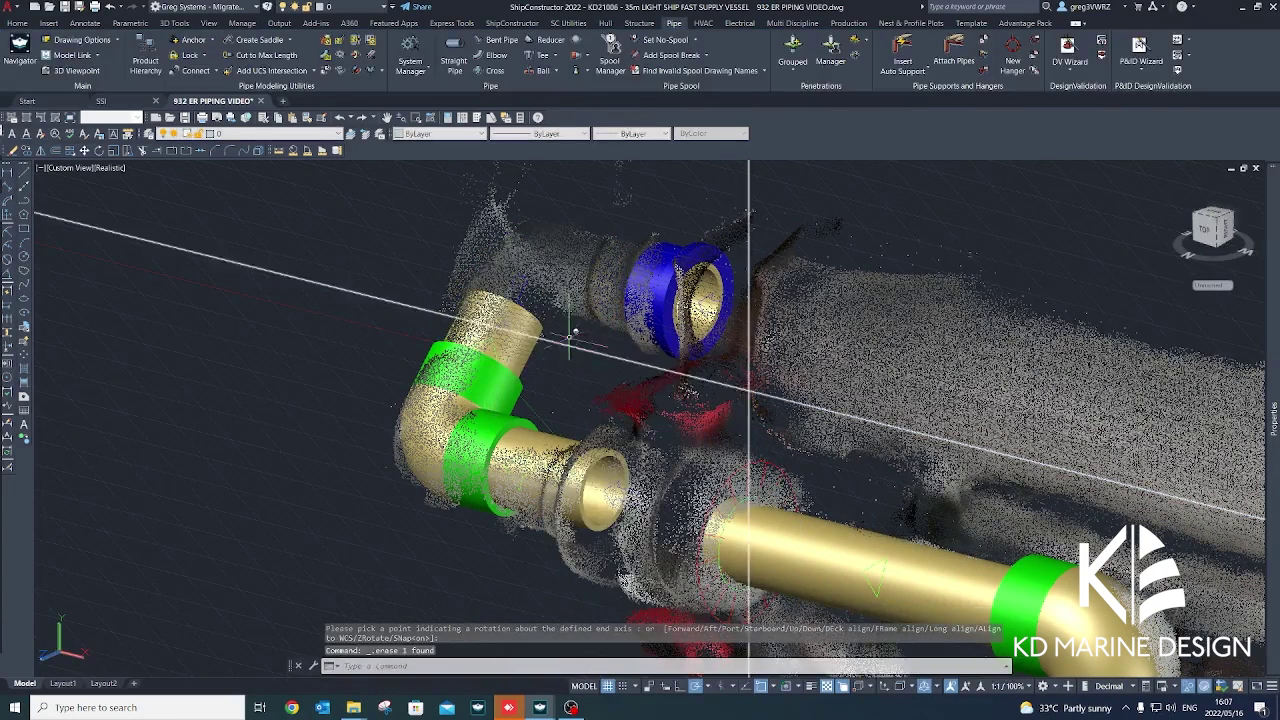
Attach an elbow to the open end of the short connecting pipe and rotate it towards the blue fitting.
left_click(518, 226)
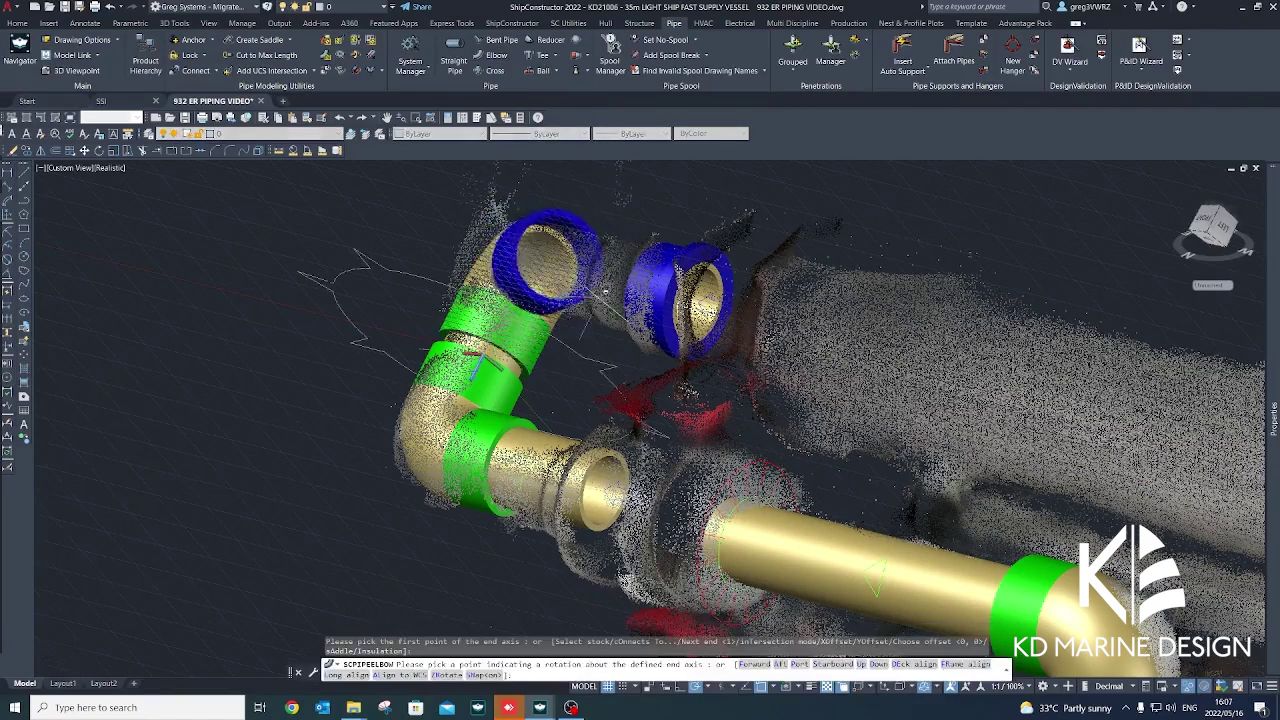